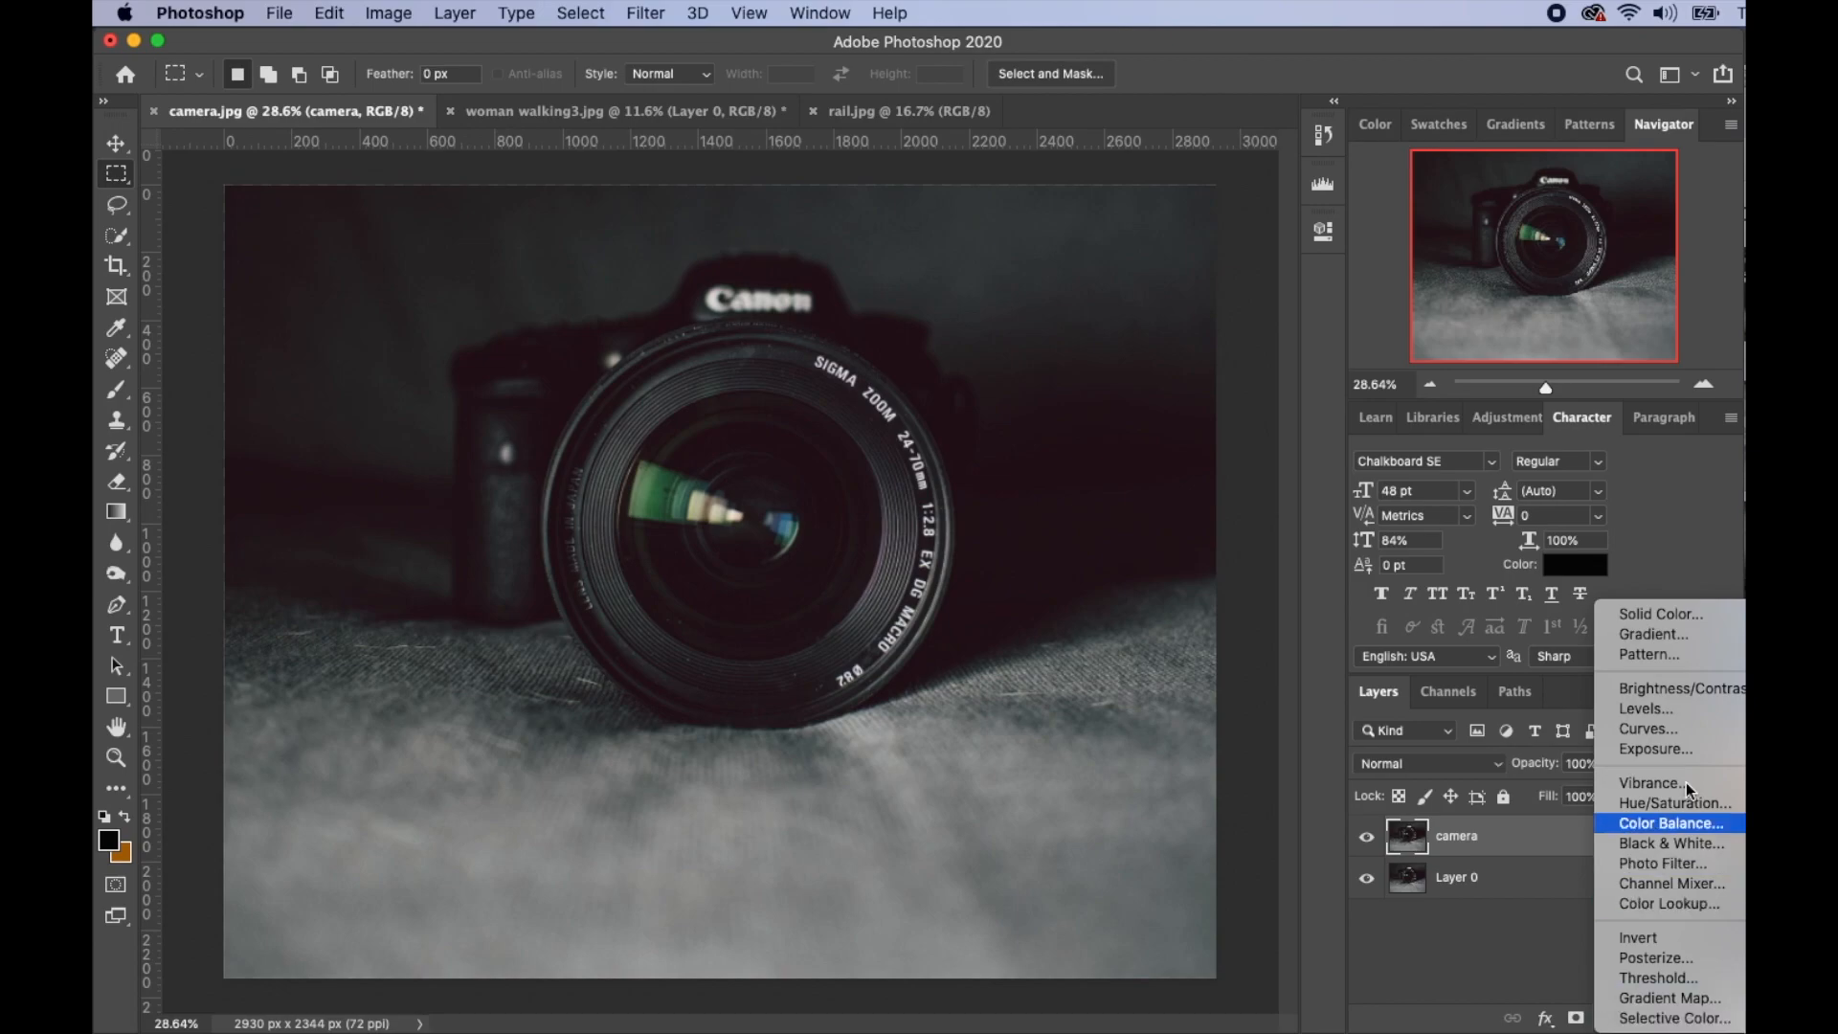
# - Add a Brightness/Contrast adjustment with Brightness at -127 to darken the camera photo
pyautogui.click(1683, 688)
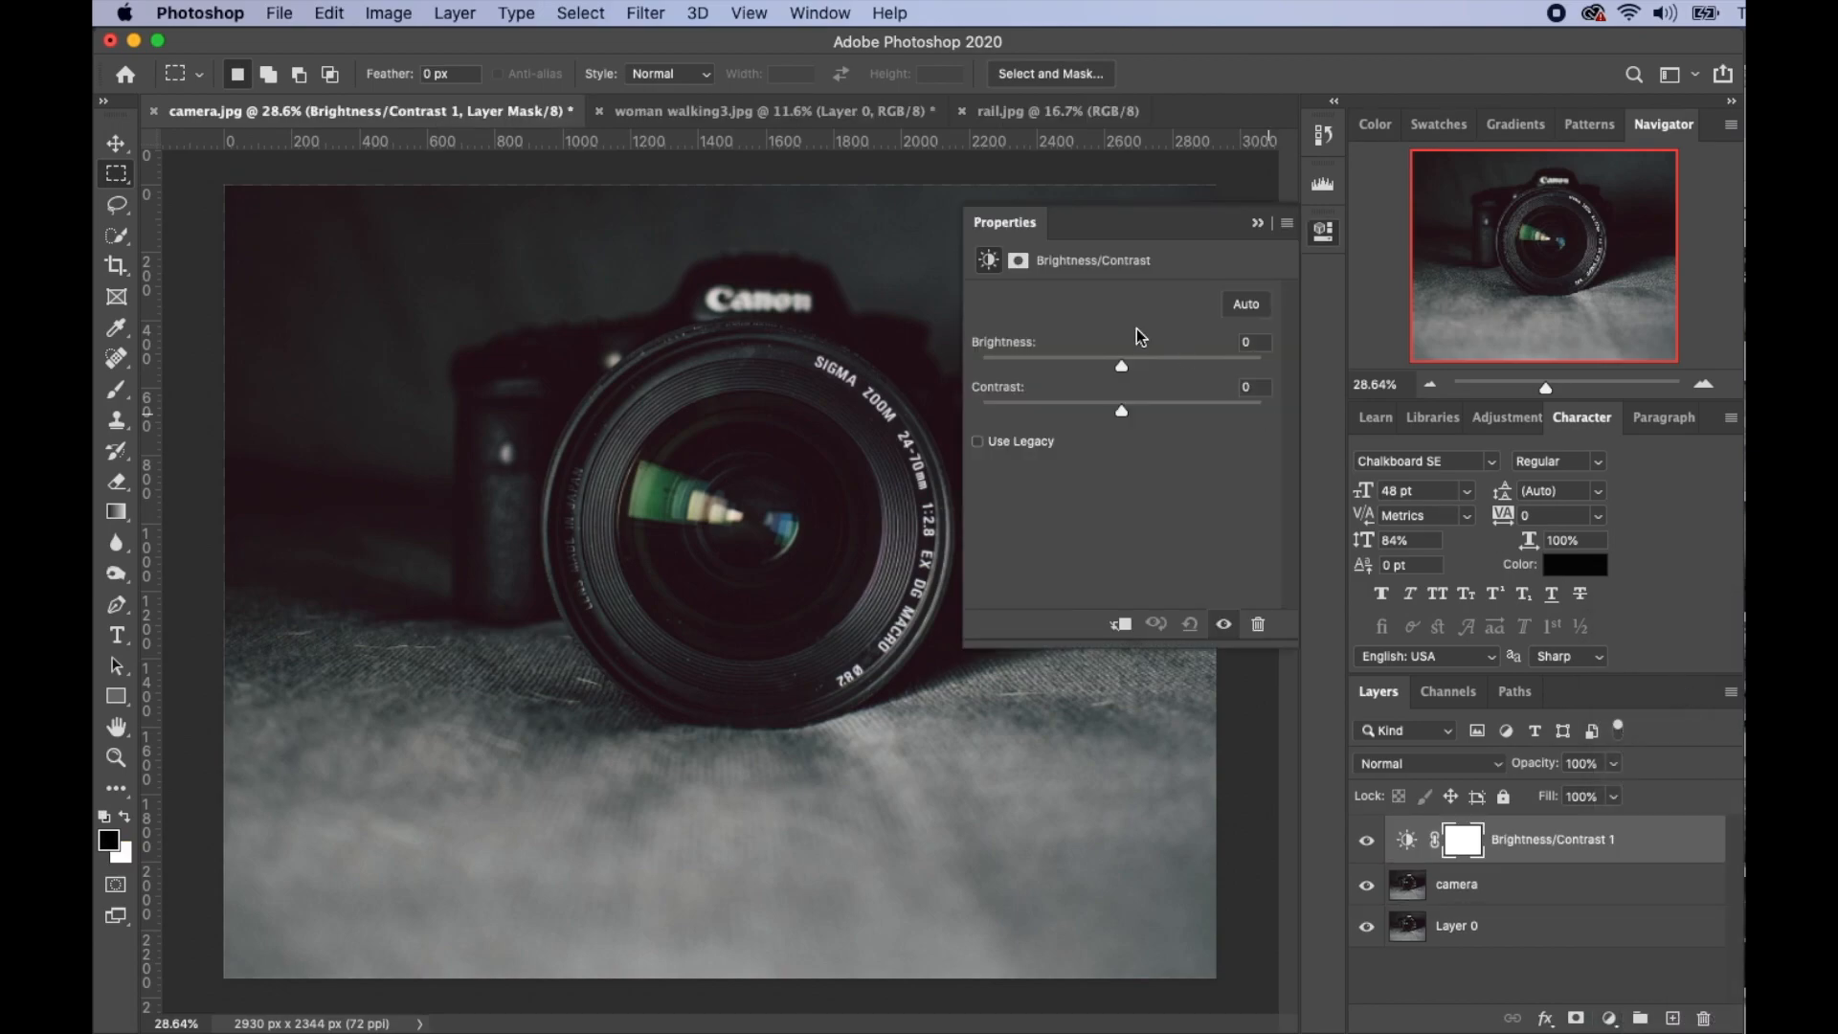
pyautogui.moveTo(1128, 366); pyautogui.dragTo(1002, 360)
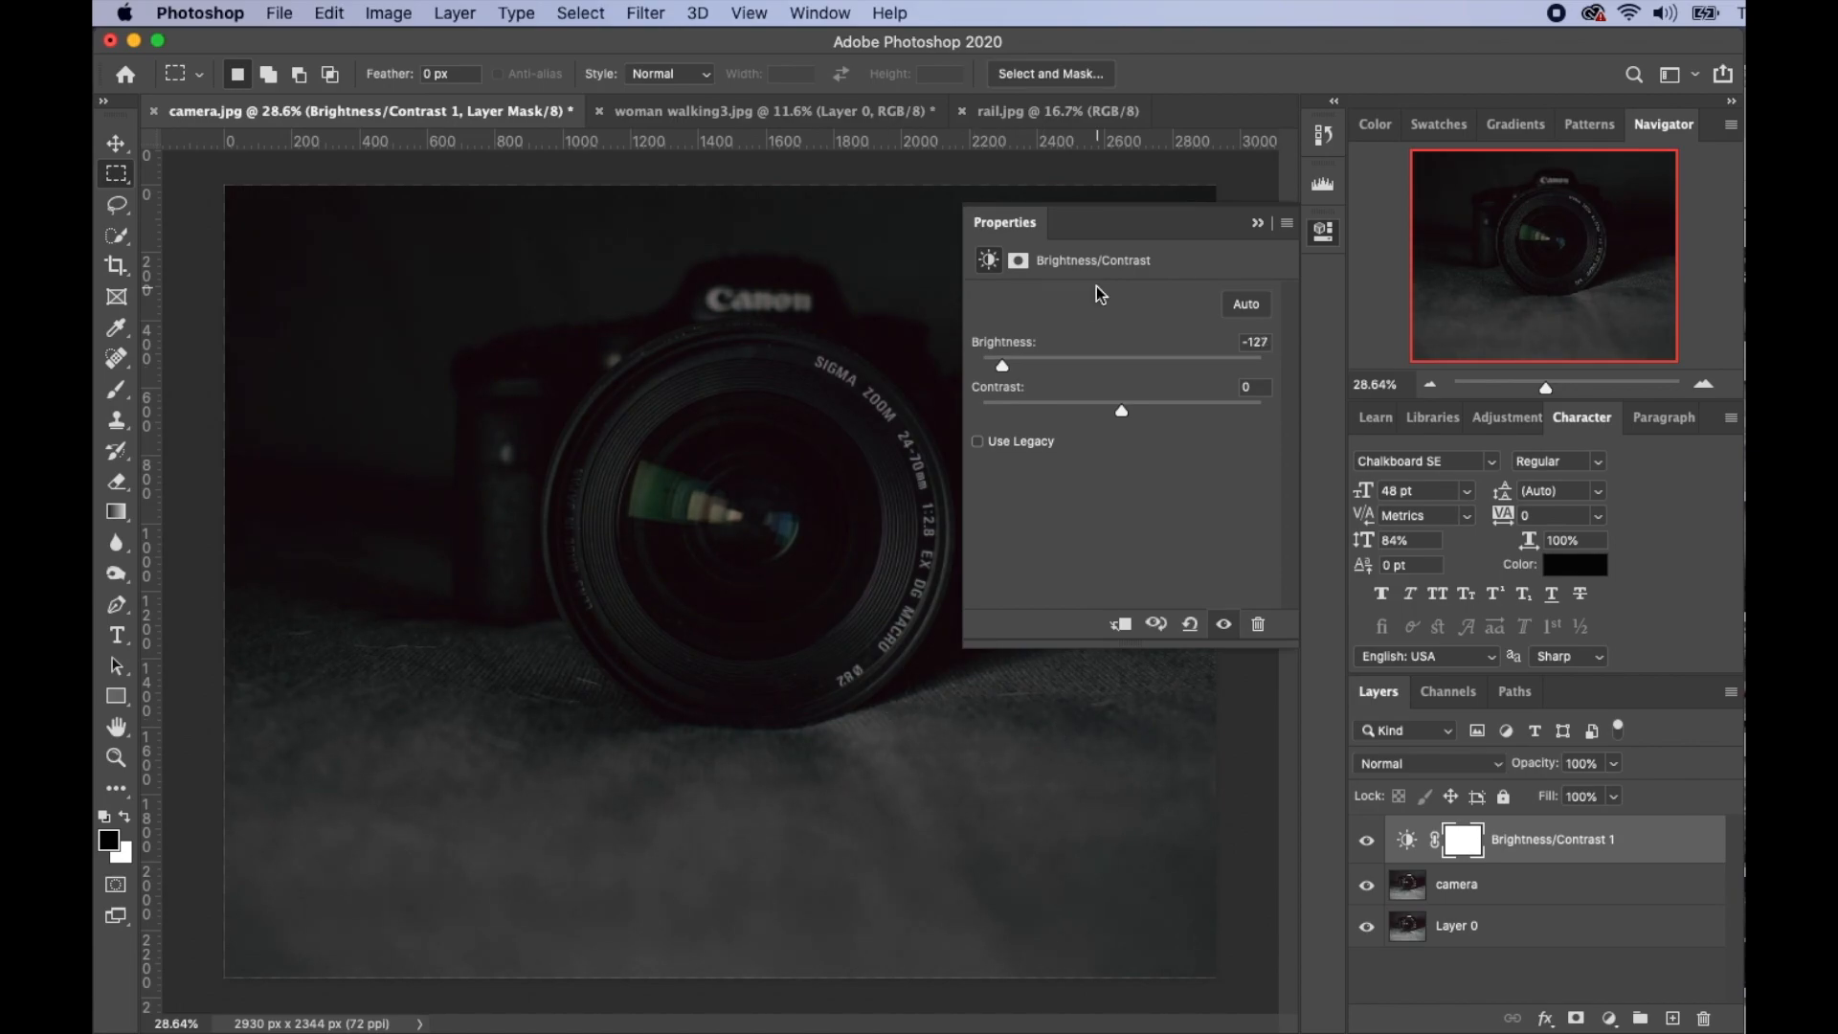
pyautogui.click(1258, 226)
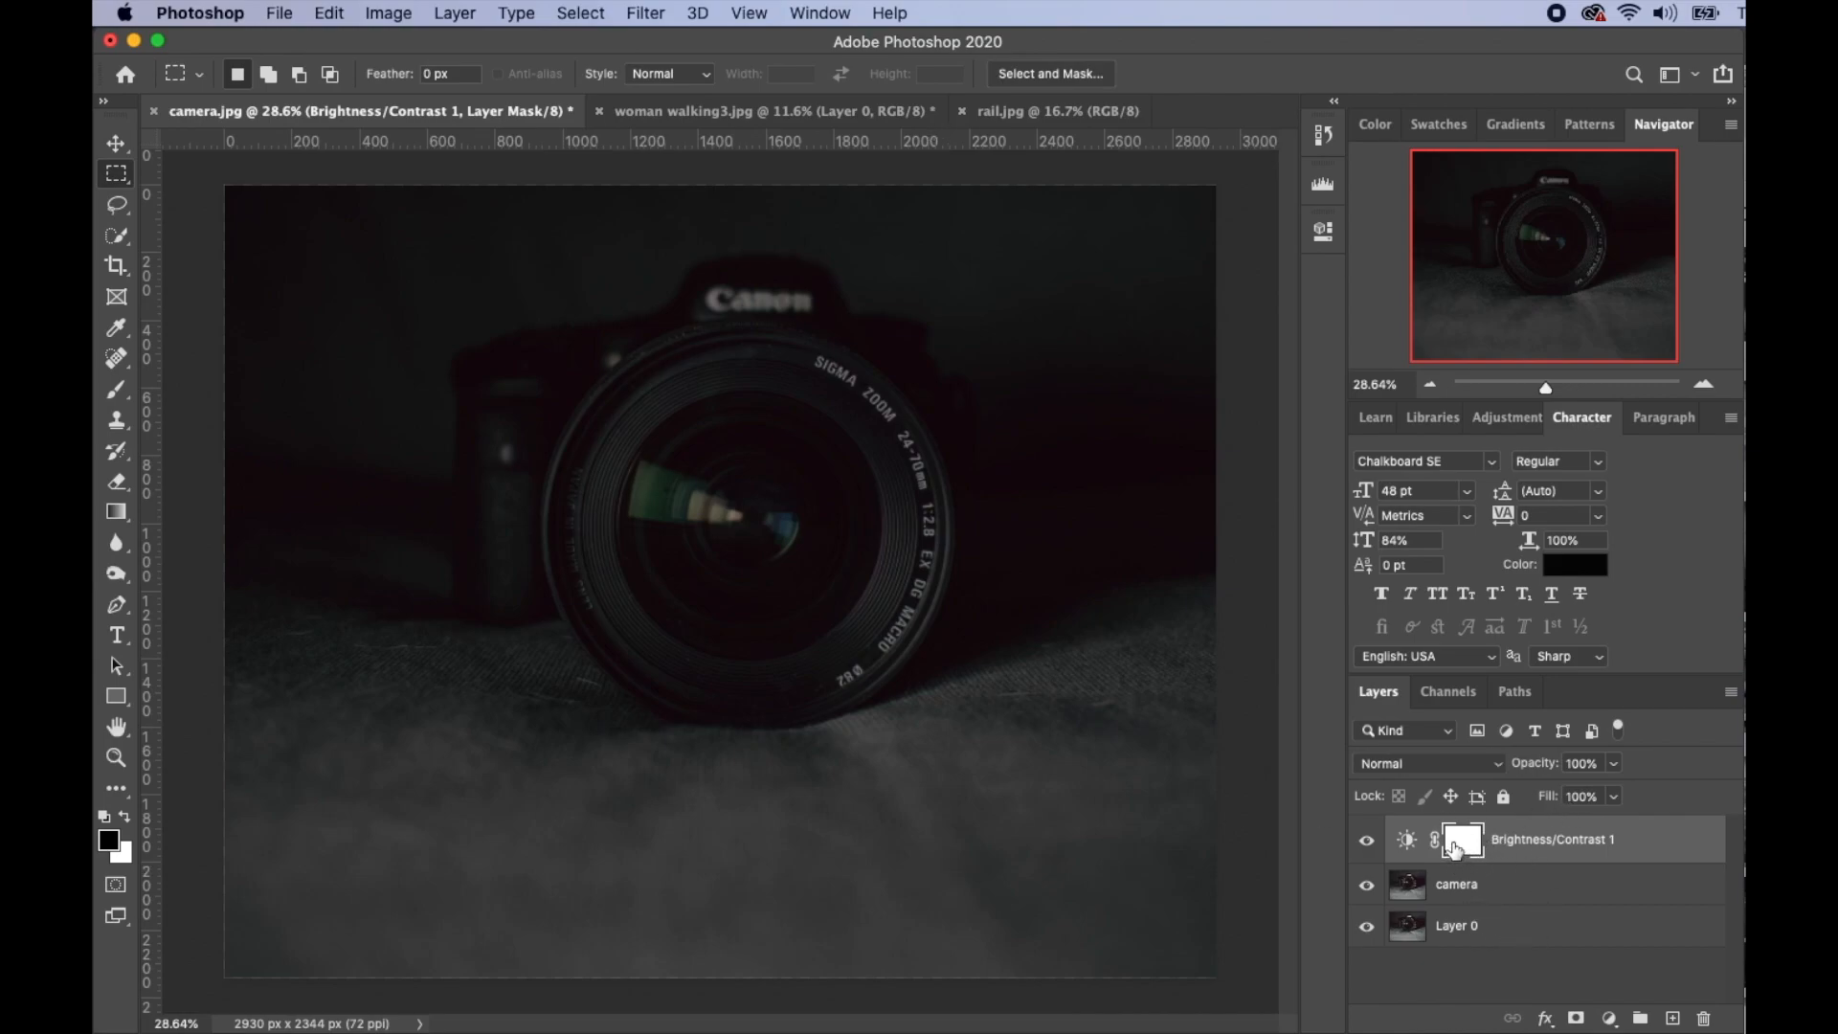
# - Invert the adjustment mask to hide the darkening and set up a 700 px white brush
pyautogui.press('super+i')
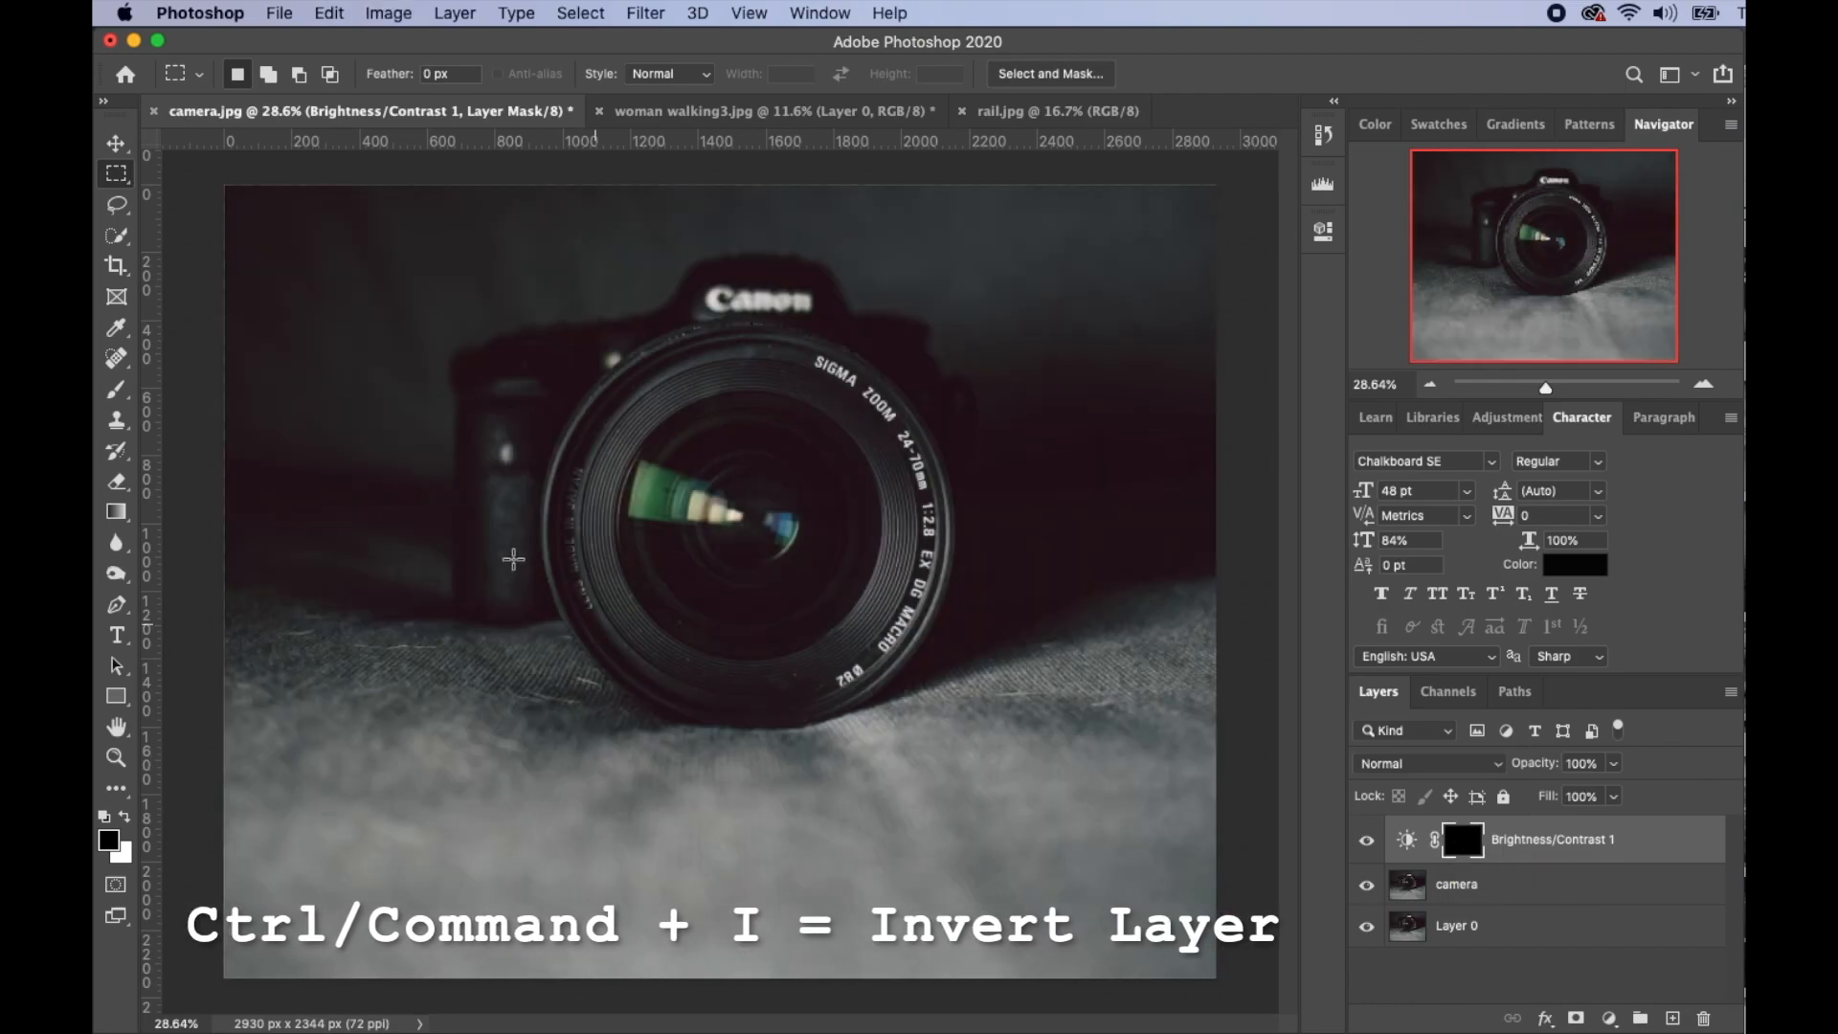
pyautogui.click(116, 391)
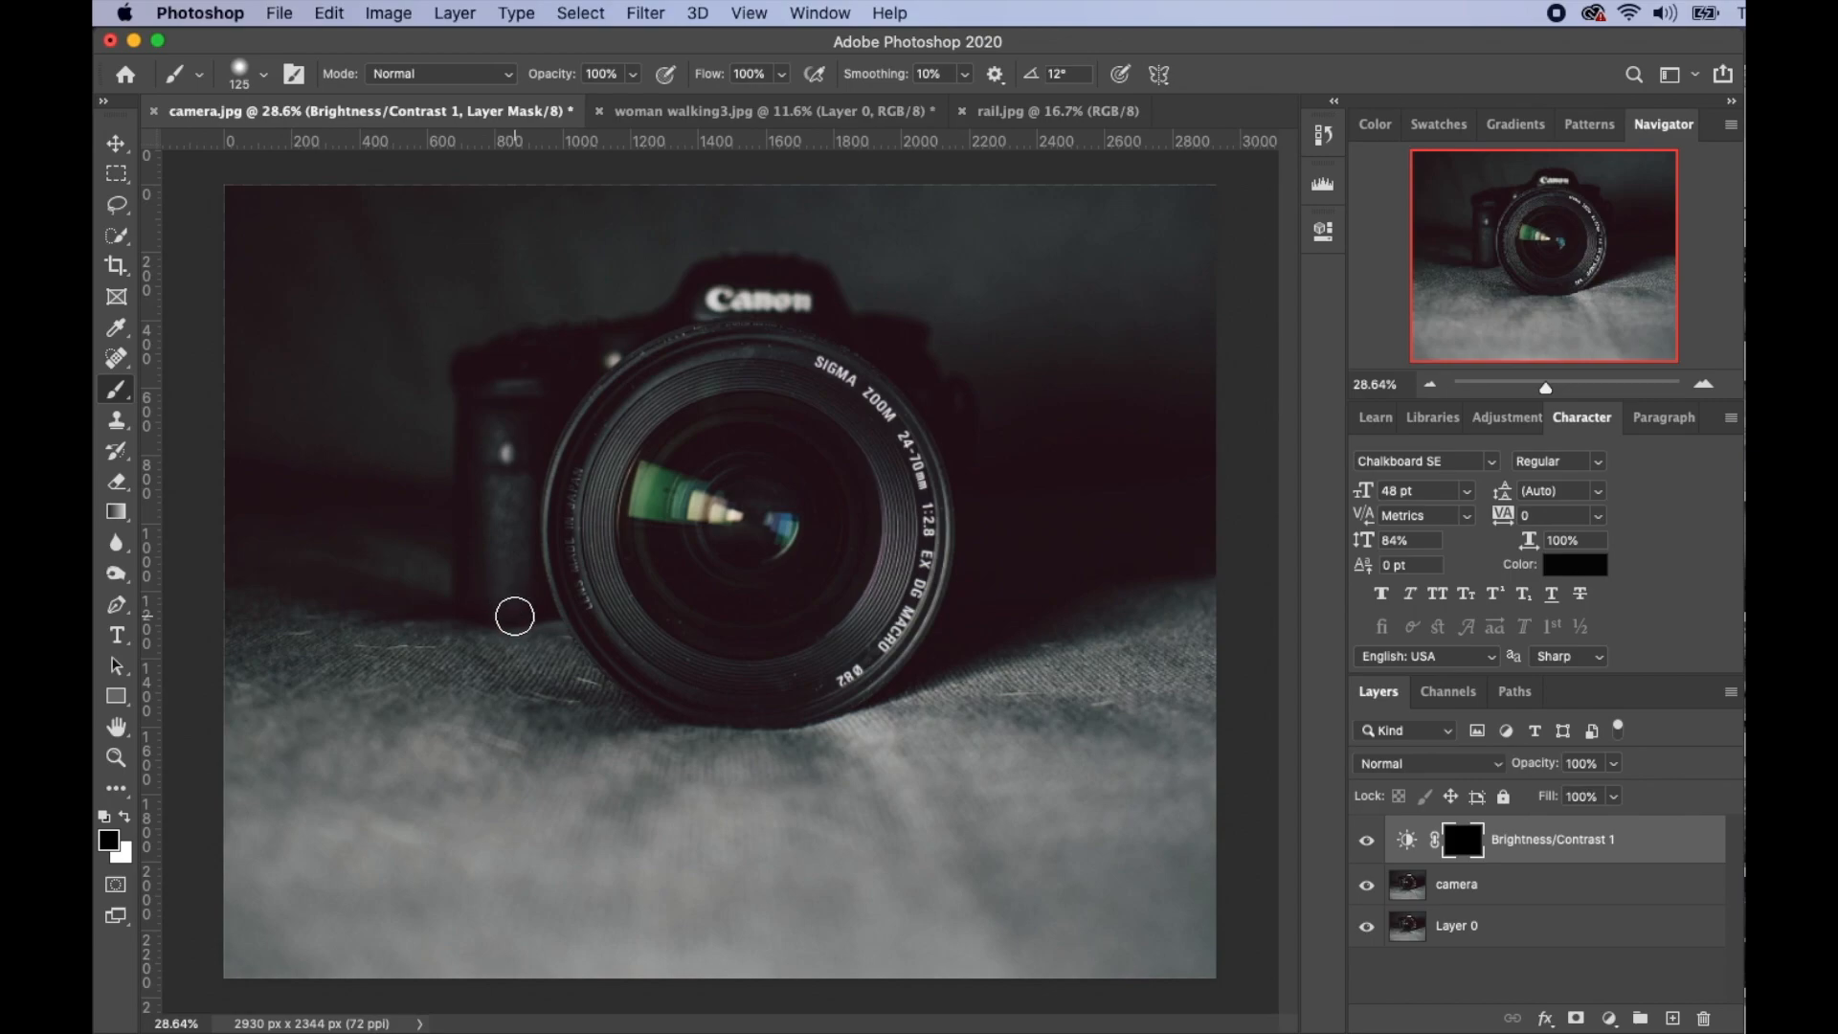
pyautogui.press(']')
pyautogui.press(']')
pyautogui.press(']')
pyautogui.press(']')
pyautogui.press(']')
pyautogui.press(']')
pyautogui.press(']')
pyautogui.press(']')
pyautogui.press('[')
pyautogui.press('[')
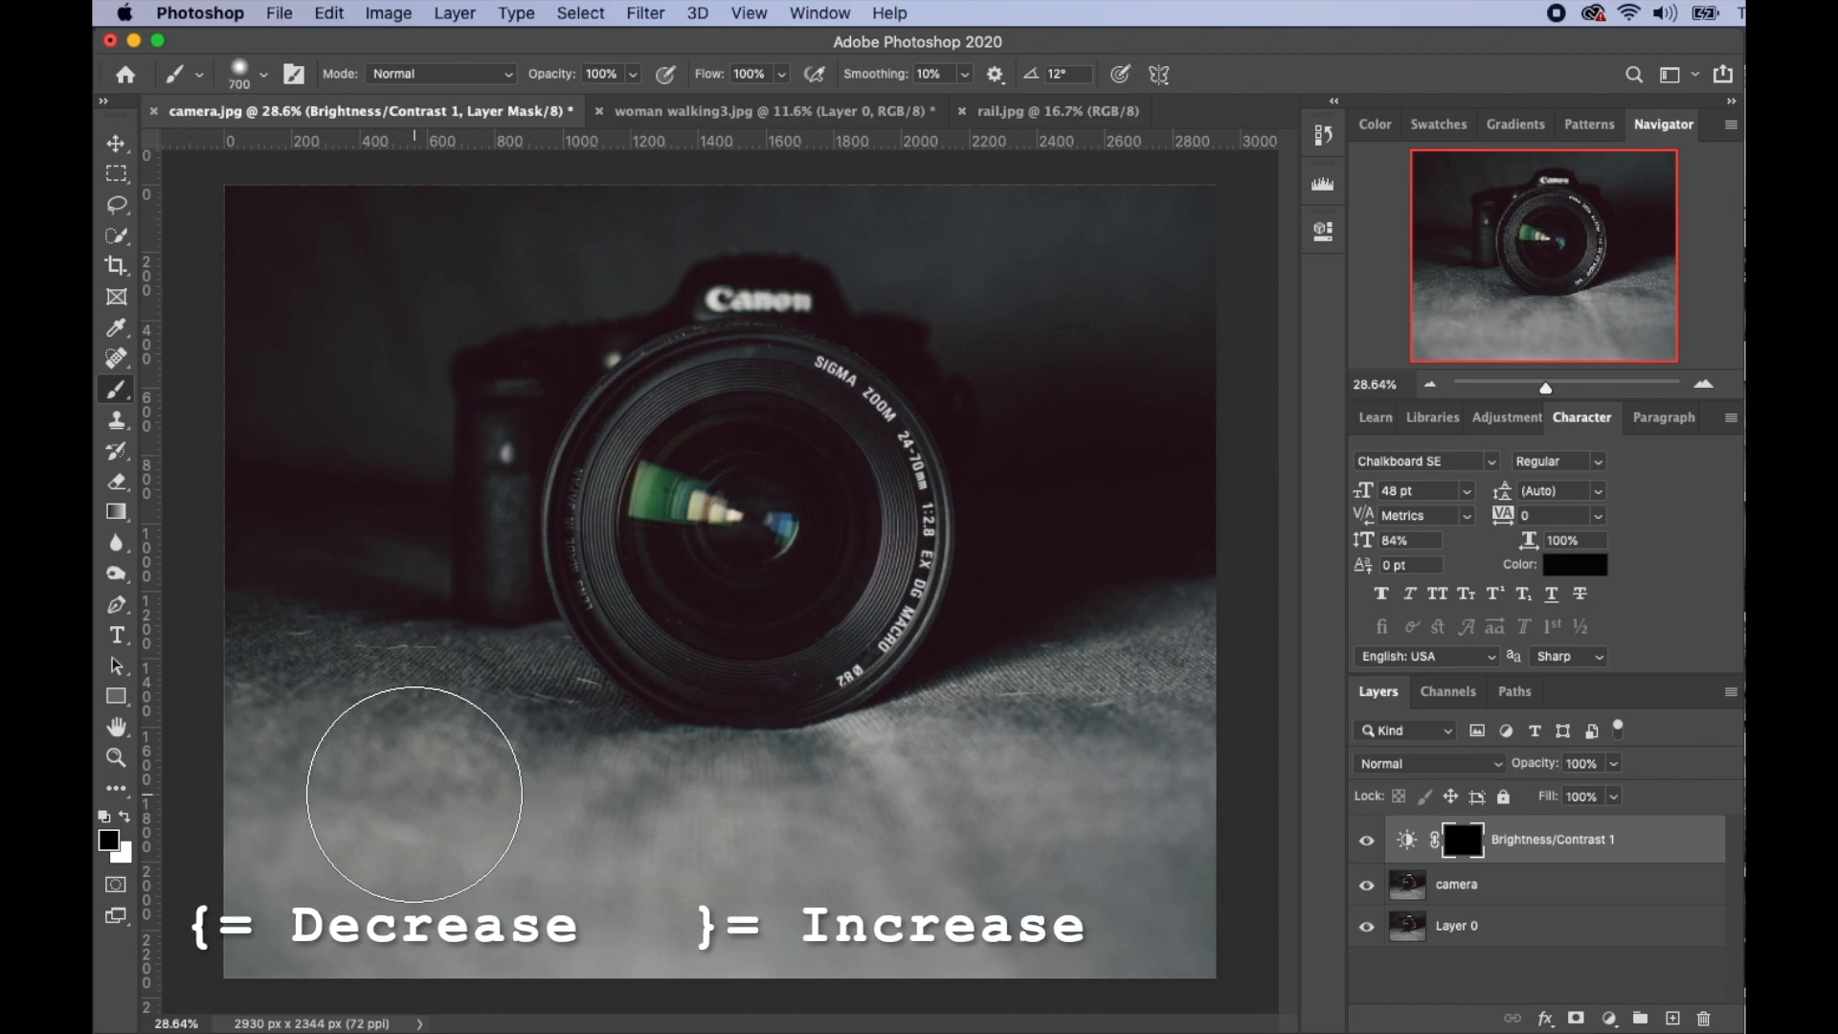
pyautogui.click(126, 818)
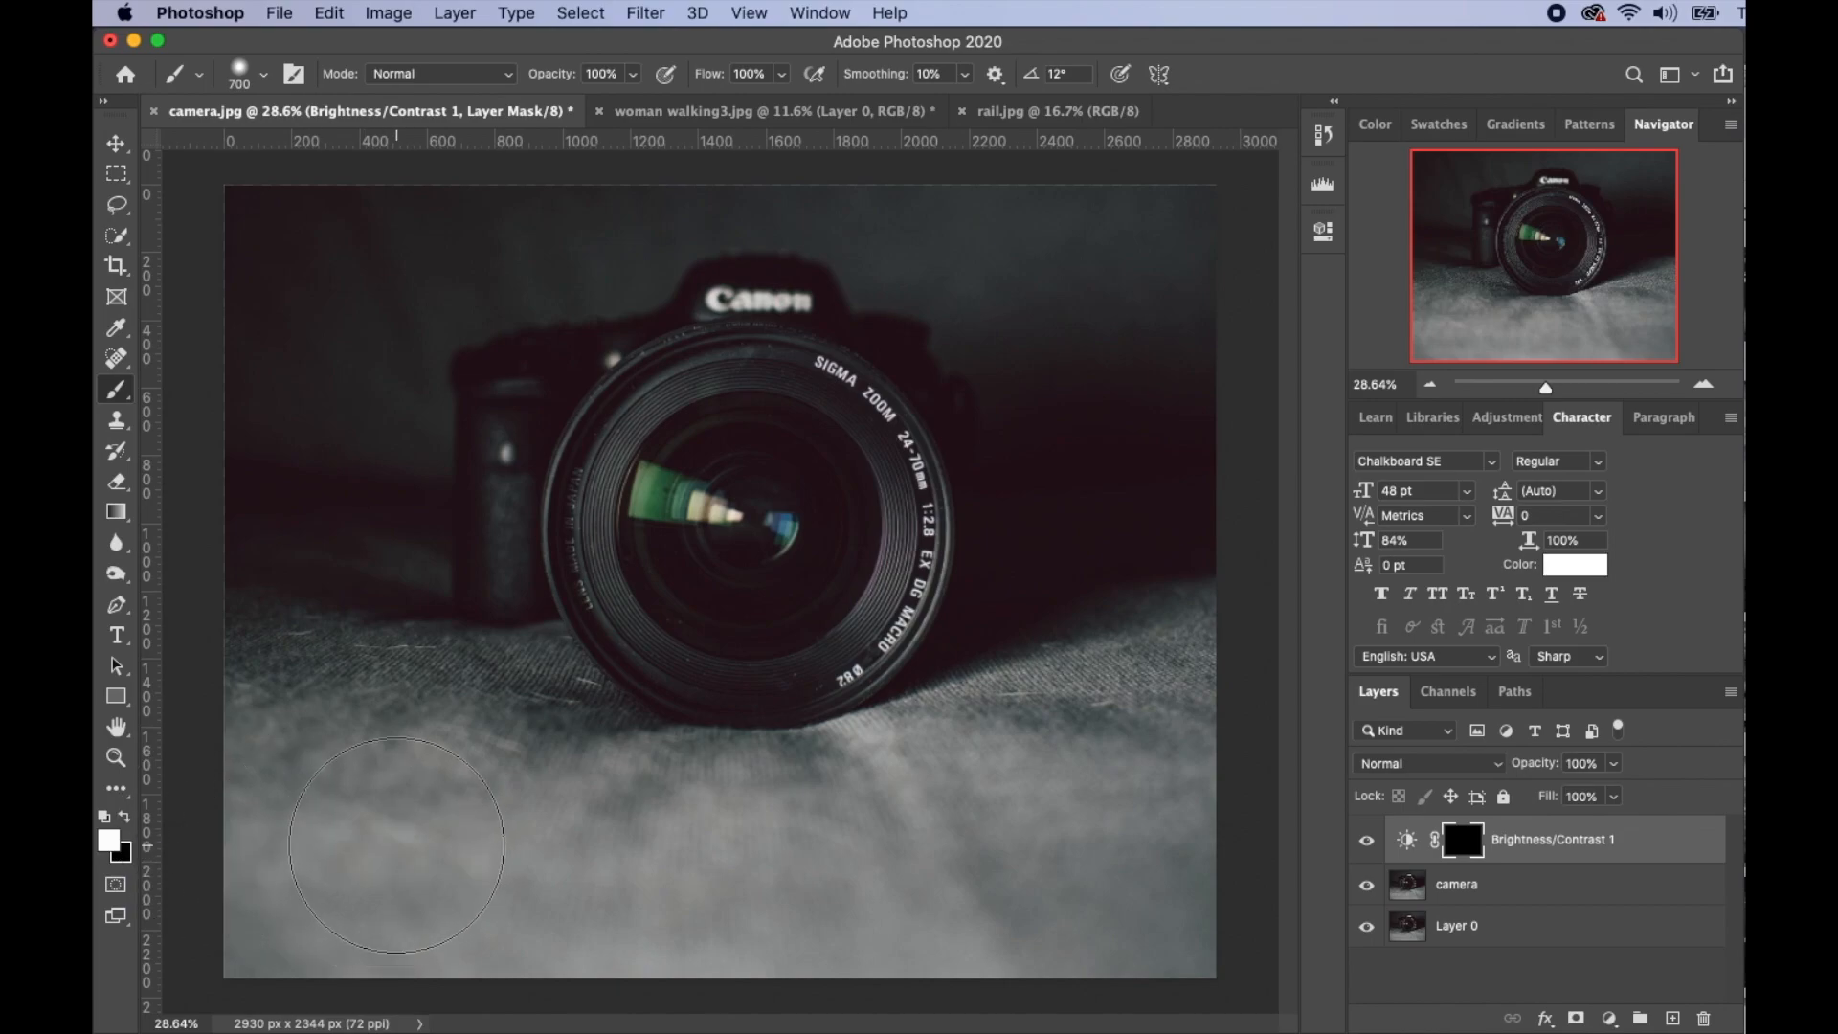
# - Lower the brush flow and paint the darkening back over the lower-left fabric
pyautogui.moveTo(714, 80); pyautogui.dragTo(628, 79)
pyautogui.moveTo(408, 826)
pyautogui.mouseDown()
pyautogui.moveTo(493, 823)
pyautogui.moveTo(412, 862)
pyautogui.moveTo(403, 804)
pyautogui.moveTo(296, 780)
pyautogui.moveTo(337, 820)
pyautogui.moveTo(287, 894)
pyautogui.moveTo(316, 800)
pyautogui.moveTo(613, 766)
pyautogui.moveTo(507, 848)
pyautogui.moveTo(574, 914)
pyautogui.moveTo(795, 902)
pyautogui.moveTo(751, 841)
pyautogui.moveTo(861, 779)
pyautogui.moveTo(957, 779)
pyautogui.mouseUp()
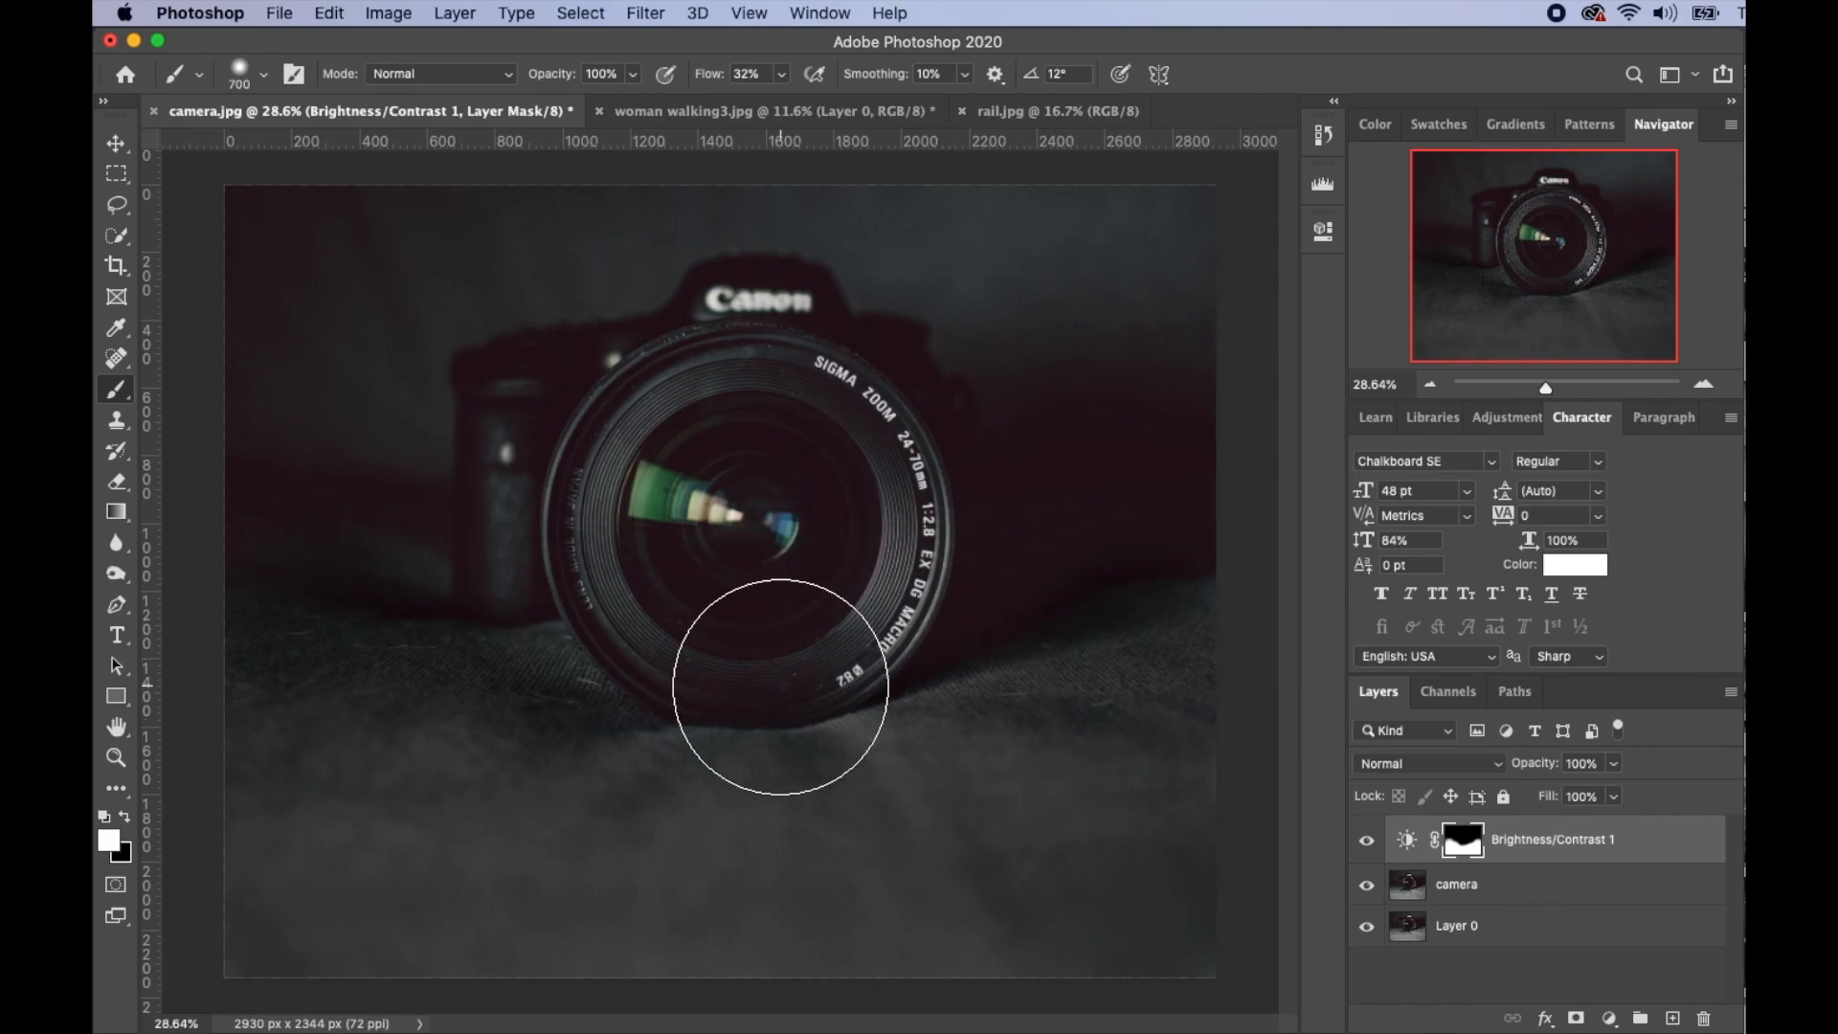
pyautogui.press('v')
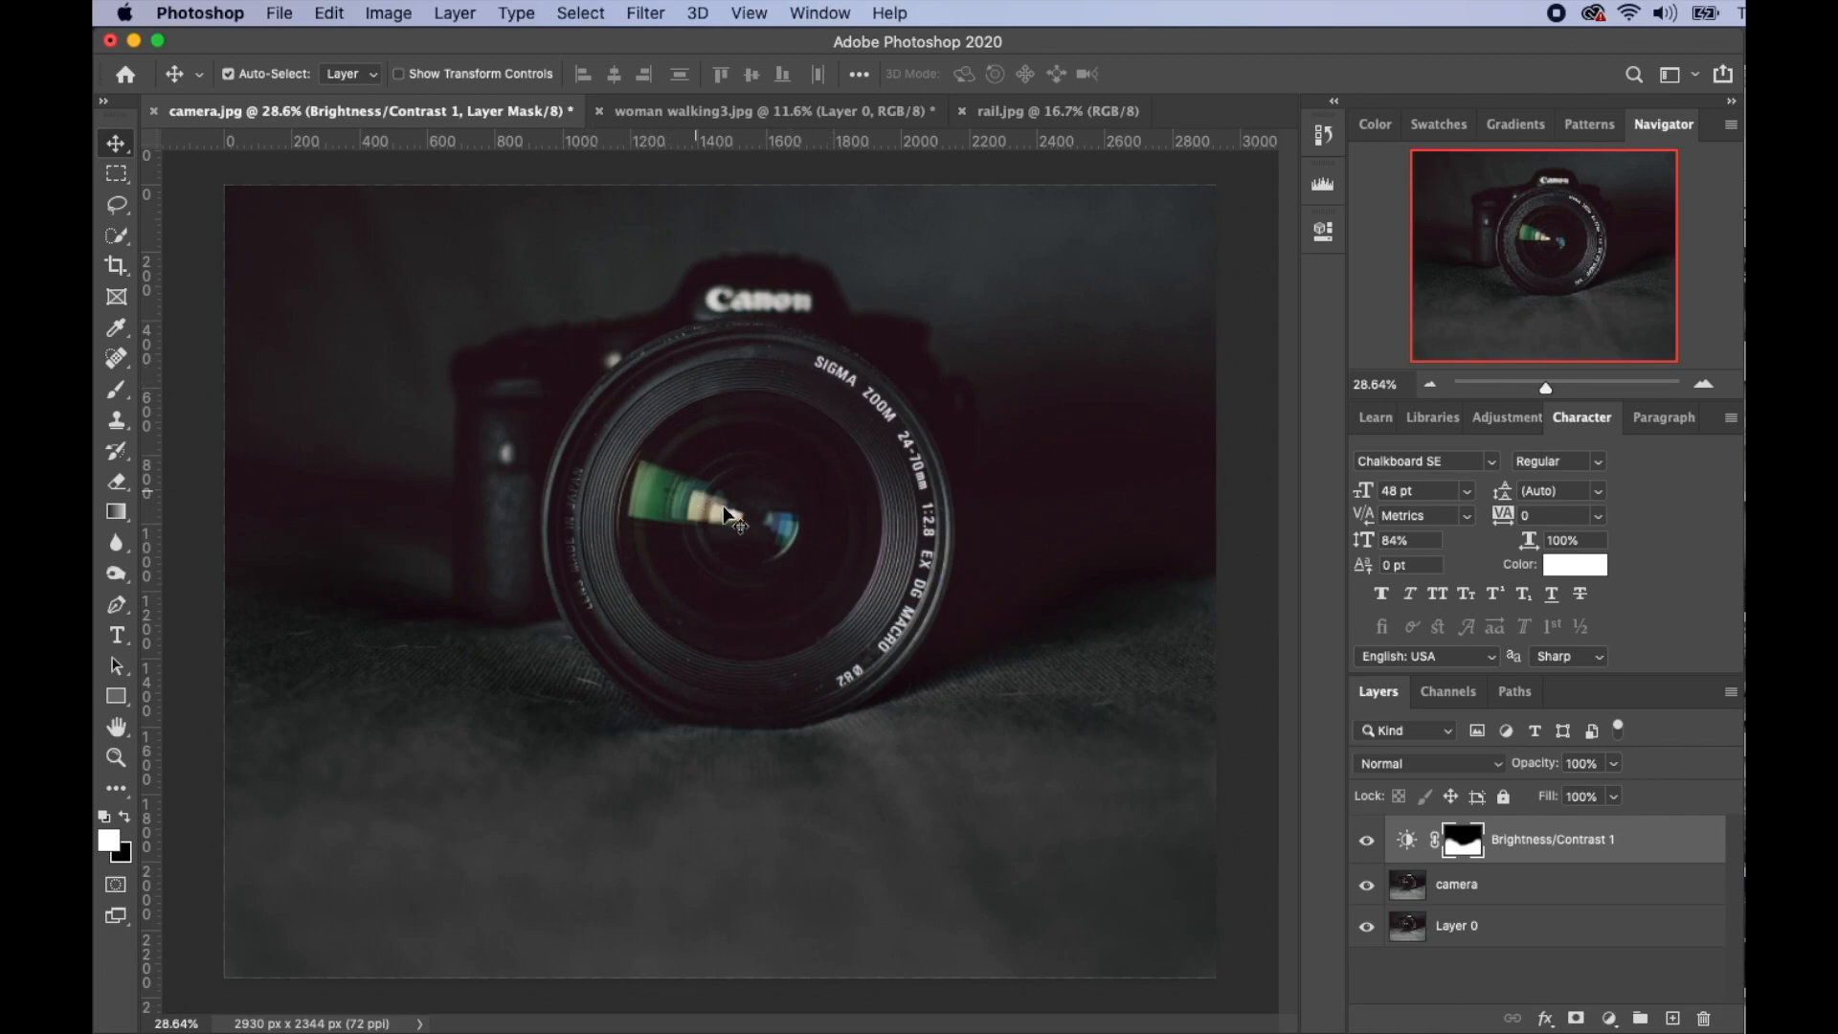
# - Draw a circular elliptical marquee just inside the lens on the camera layer
pyautogui.click(115, 176)
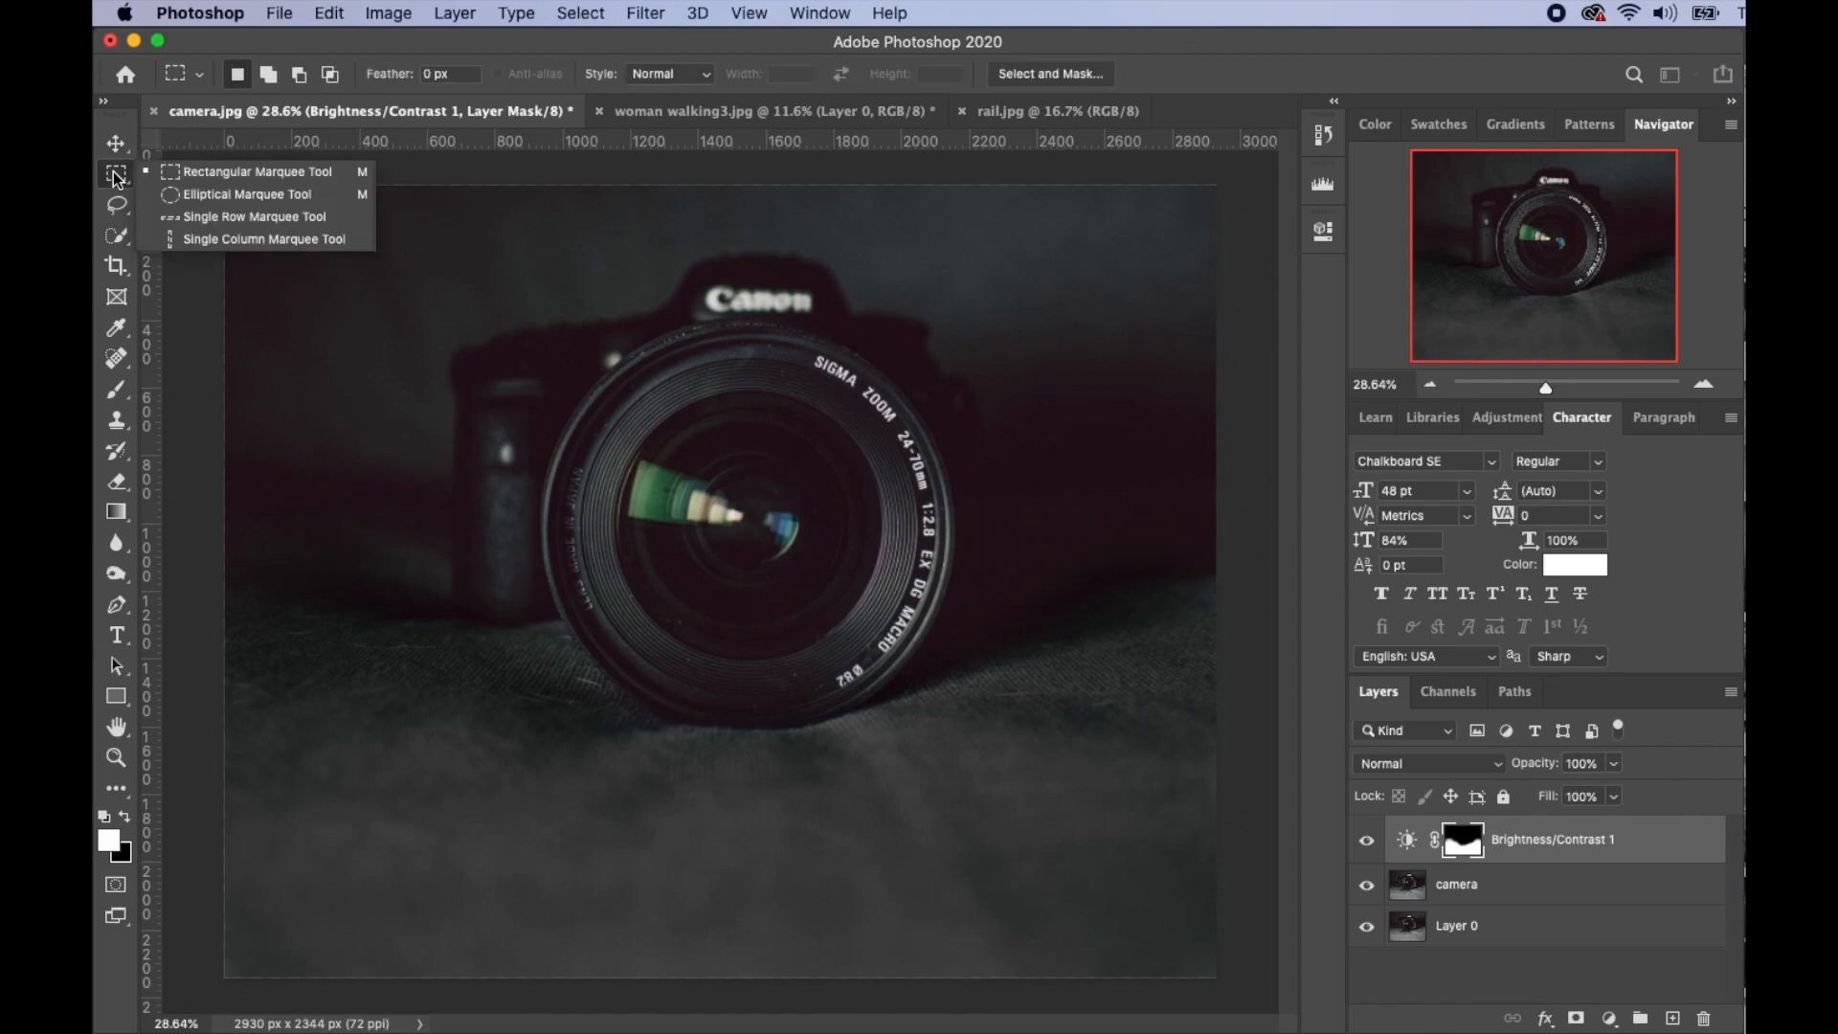
pyautogui.click(239, 198)
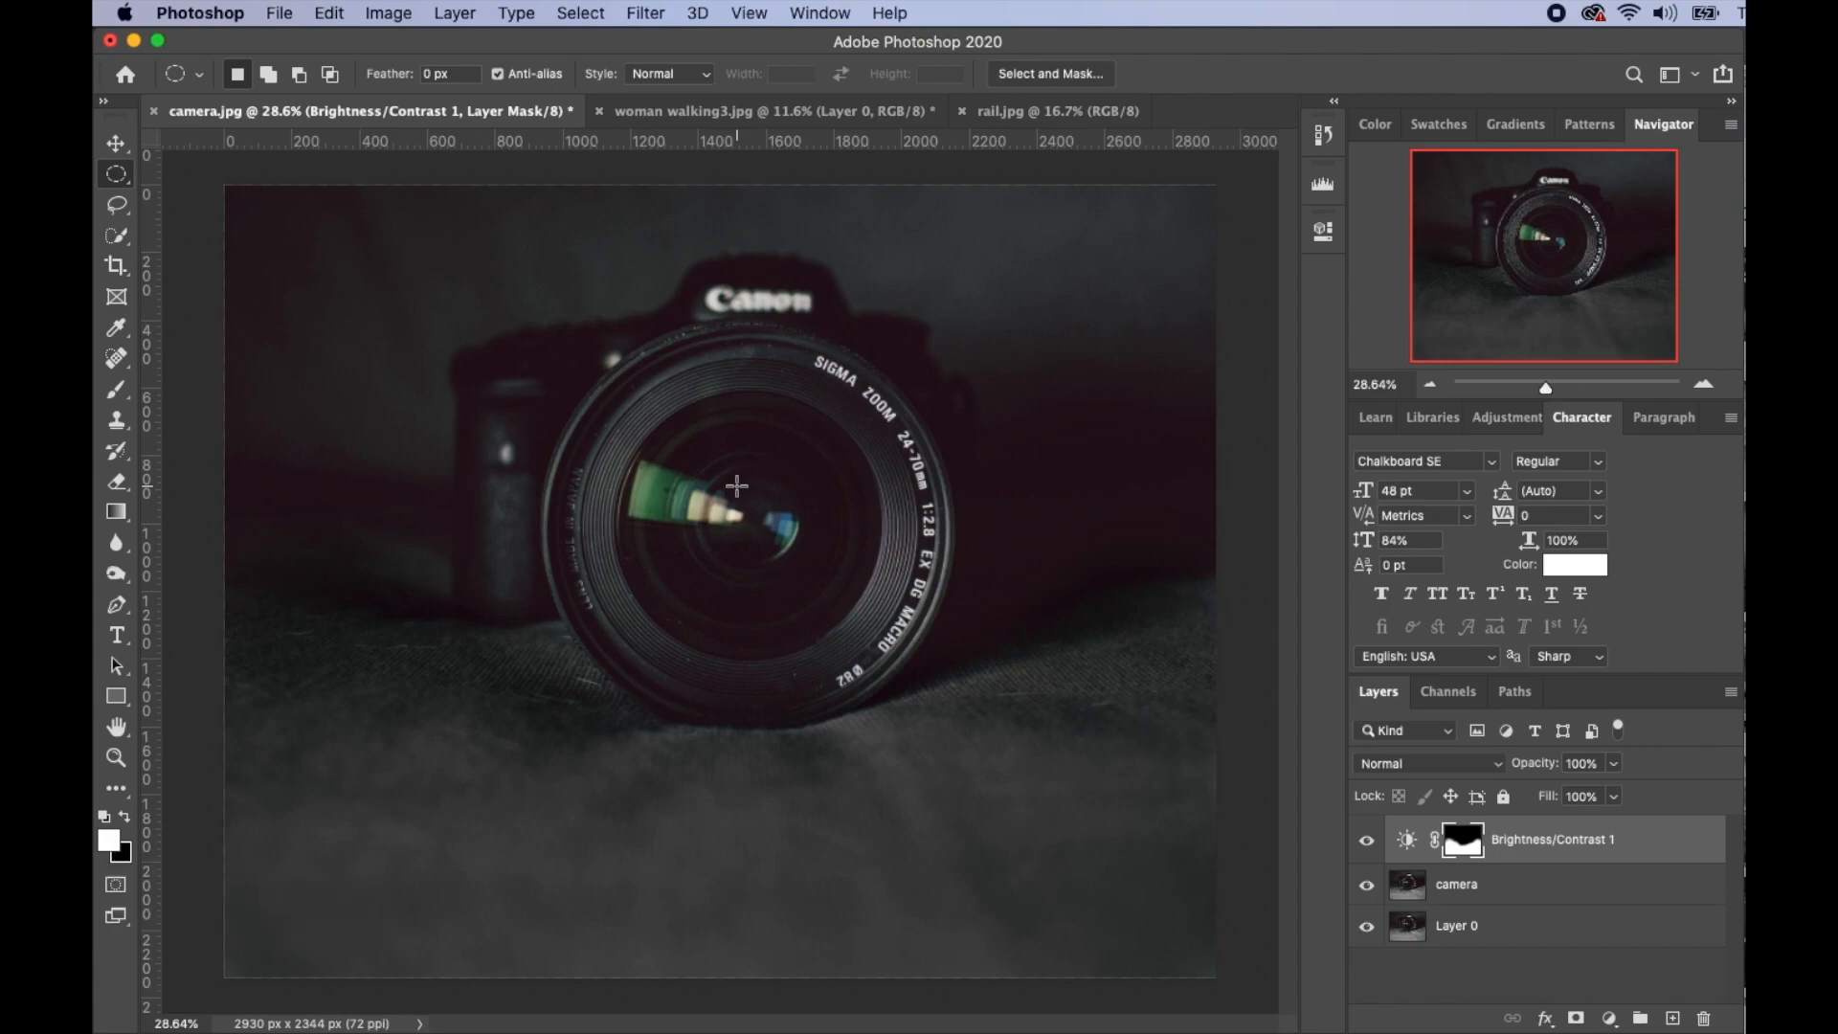
pyautogui.hotkey('alt', '[')
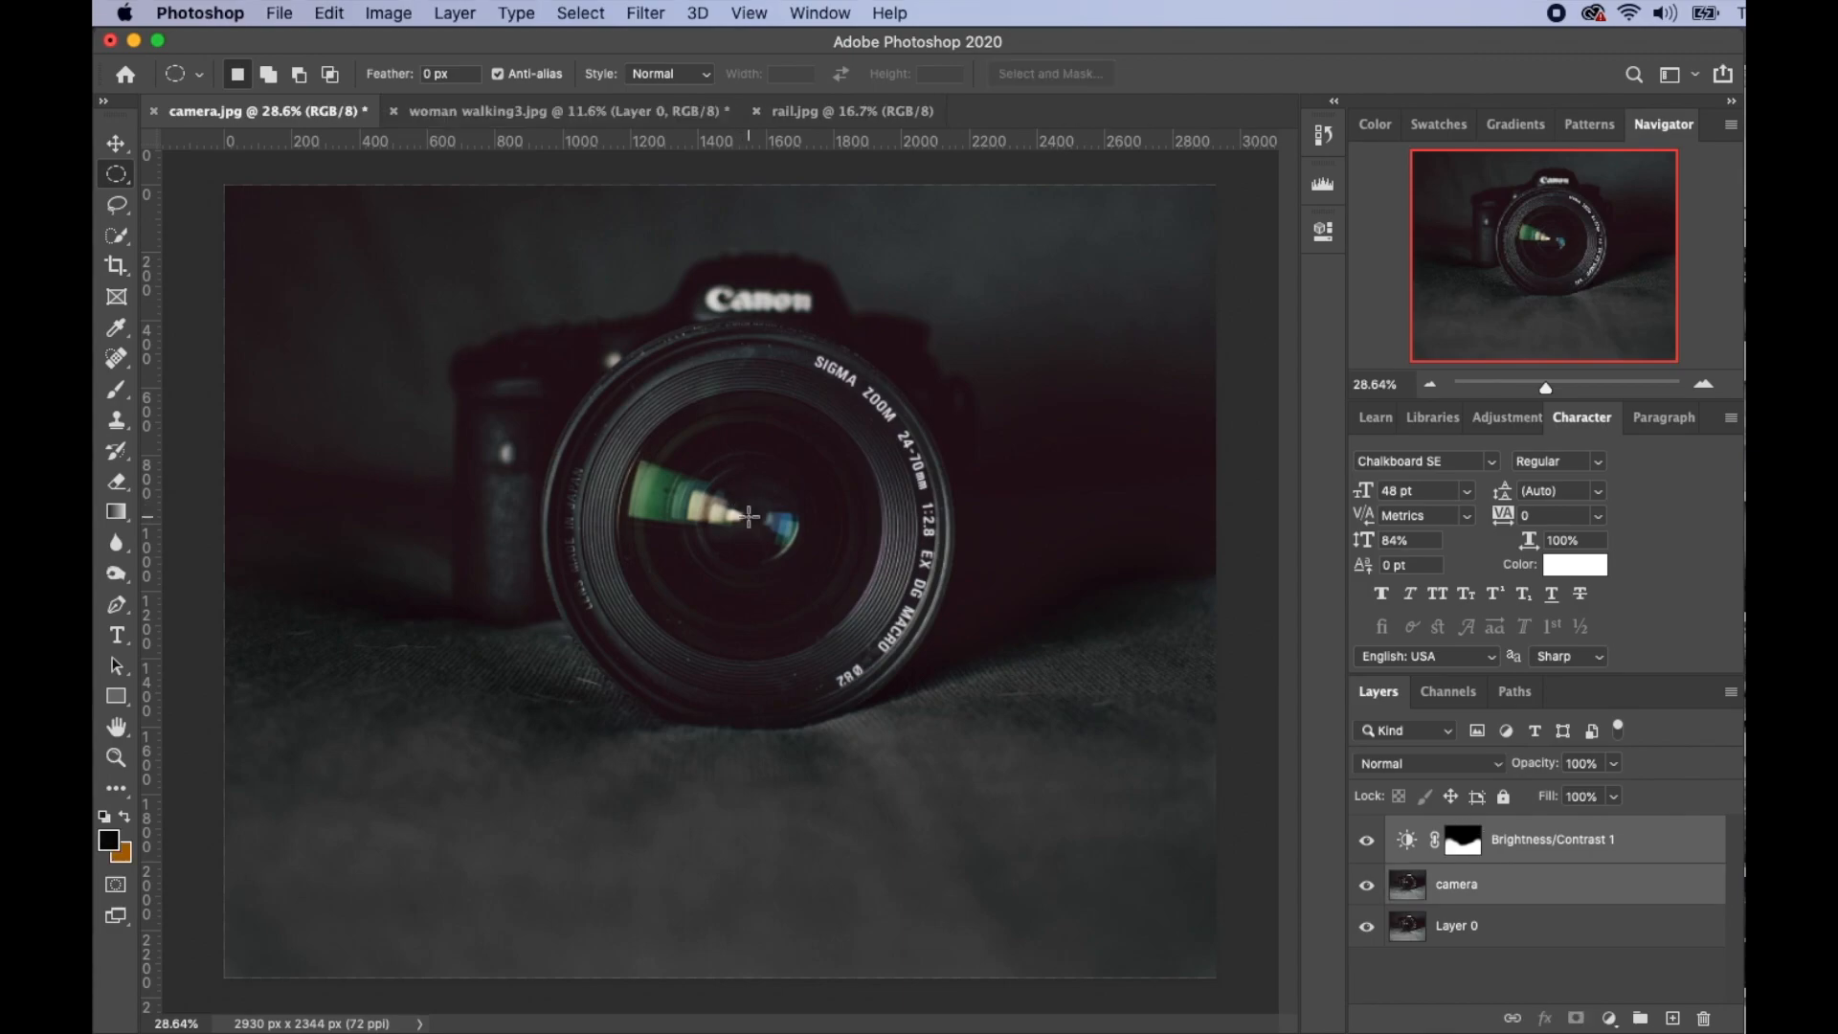
pyautogui.moveTo(749, 517); pyautogui.dragTo(914, 725)
pyautogui.press('Down')
pyautogui.press('Down')
pyautogui.press('Down')
pyautogui.press('Down')
pyautogui.press('Down')
pyautogui.press('Down')
pyautogui.press('Down')
# - Fill the lens selection with a near-black #0b0b09 Solid Color layer
pyautogui.click(1610, 1019)
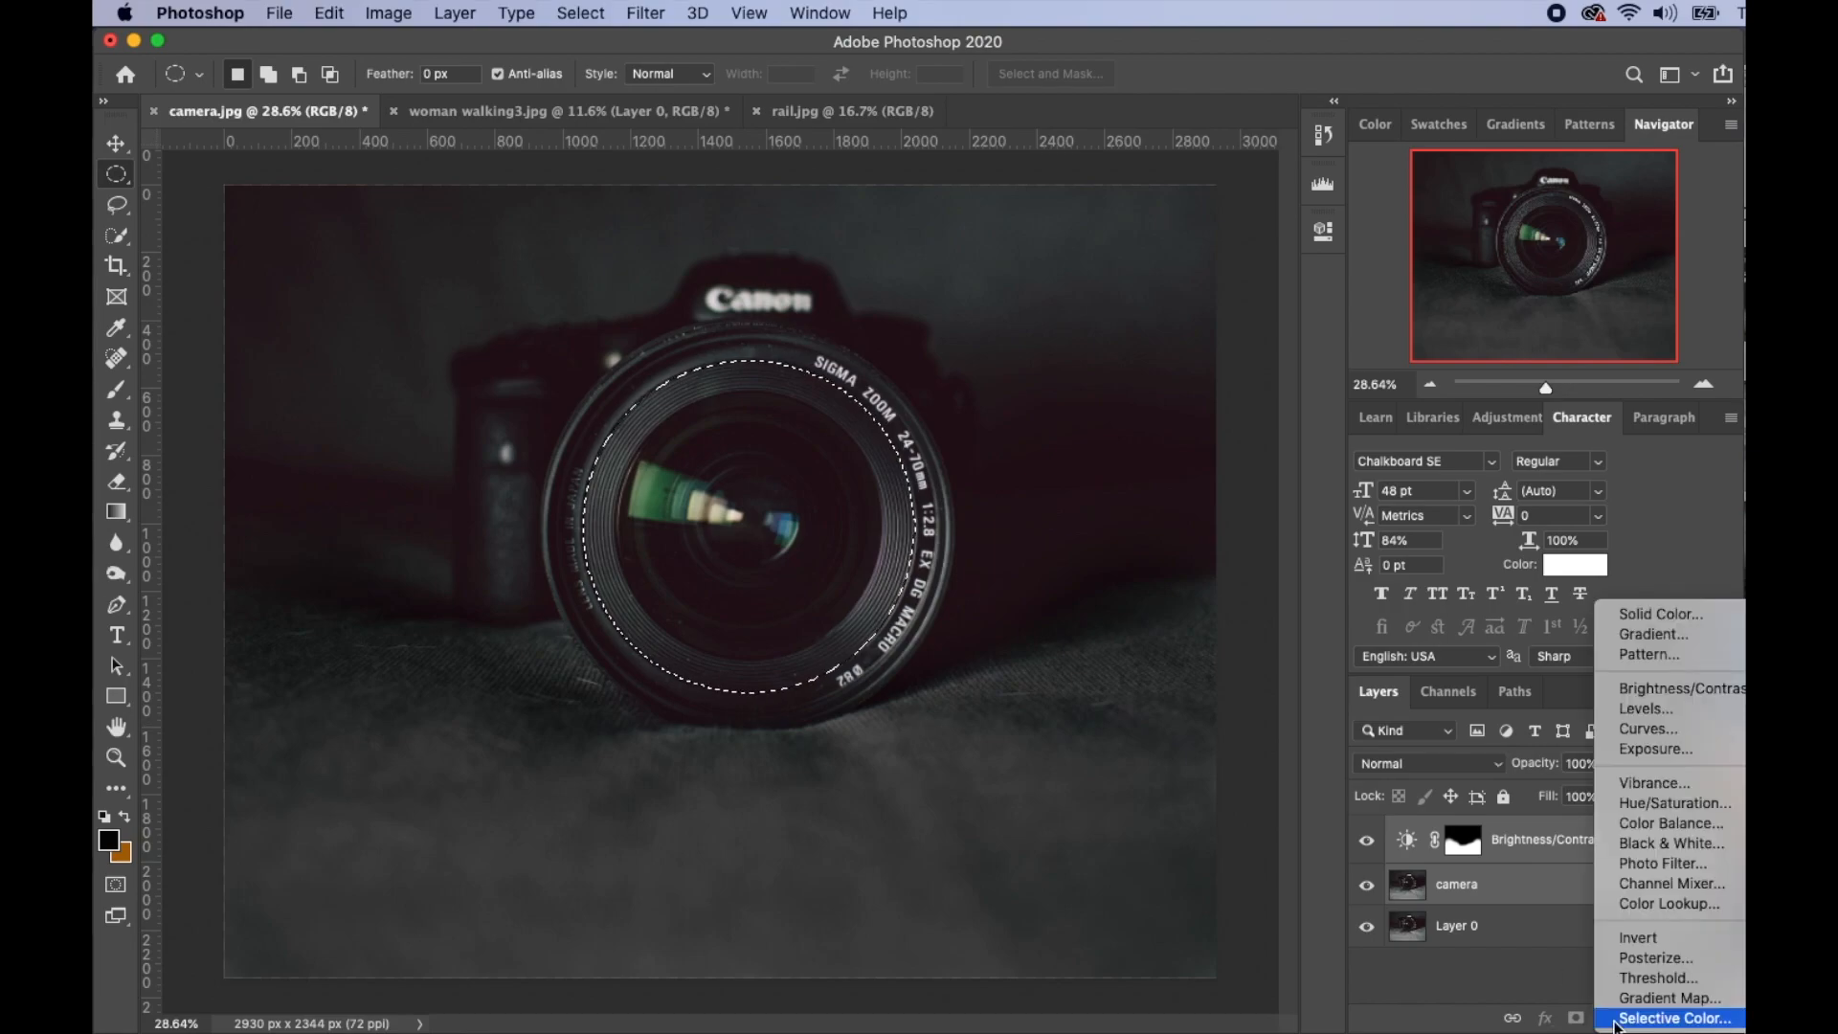
pyautogui.click(1692, 619)
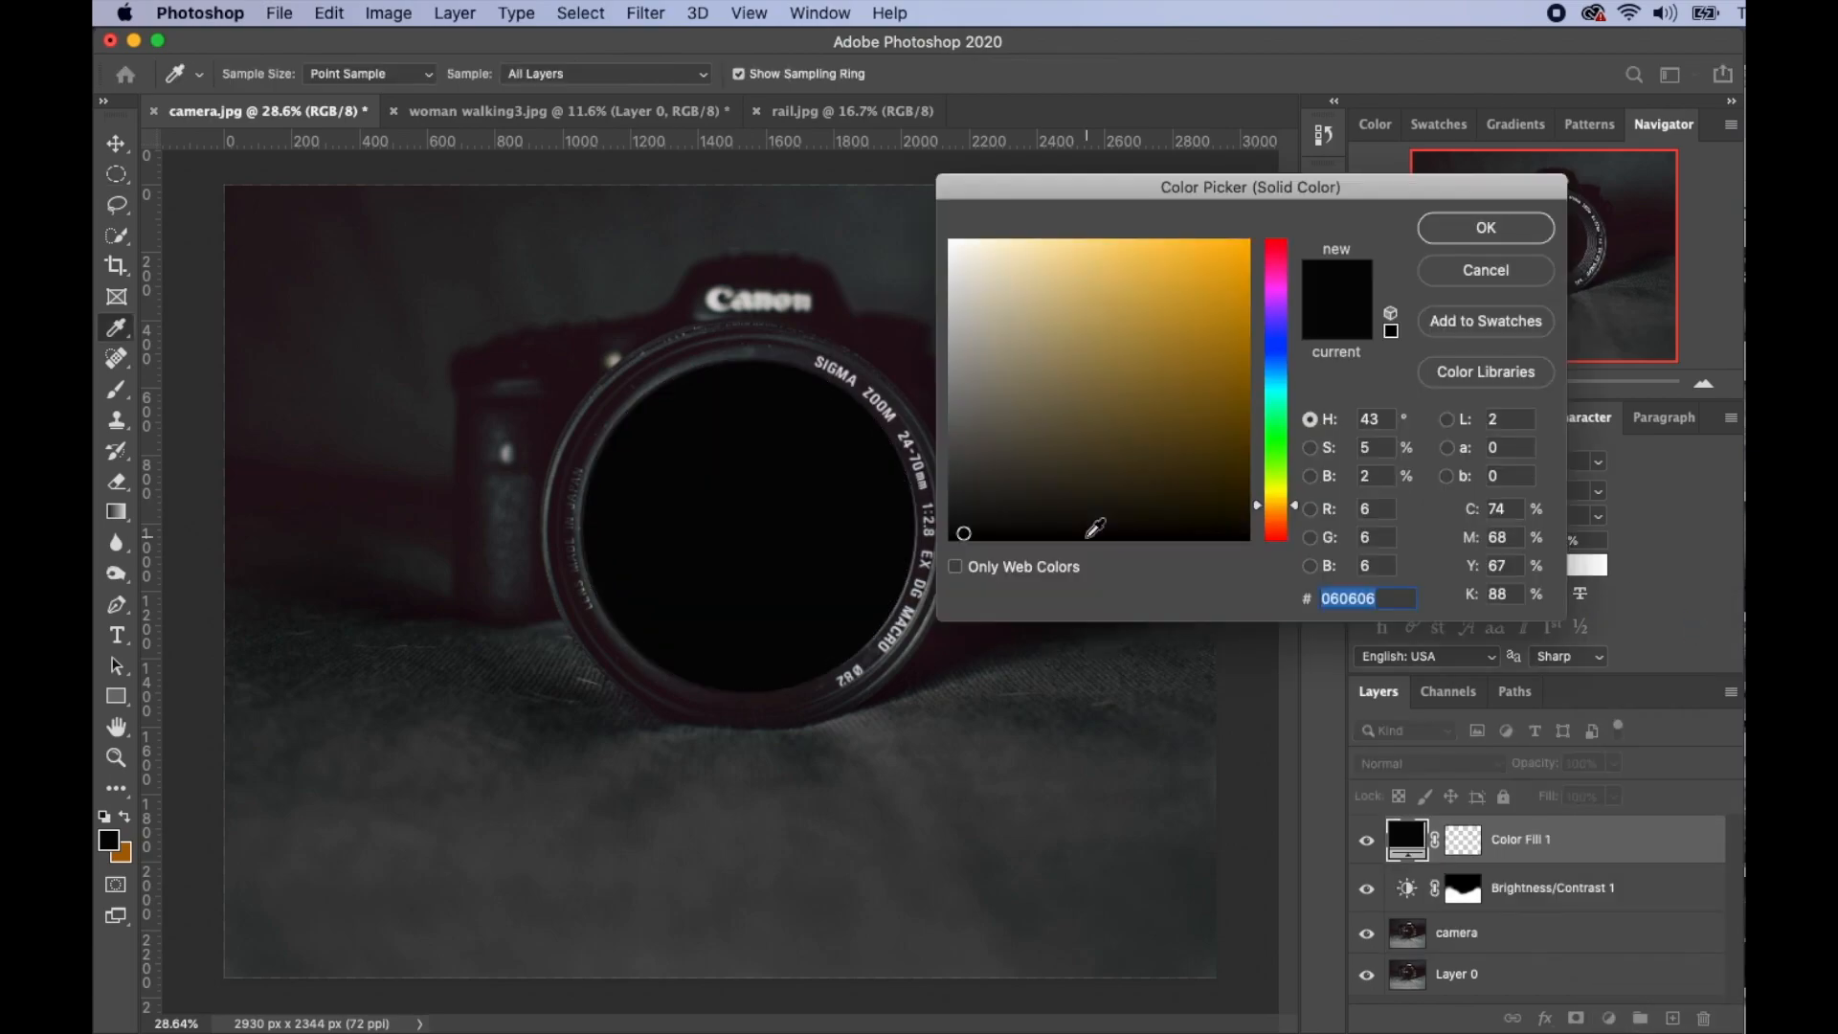
pyautogui.click(1025, 480)
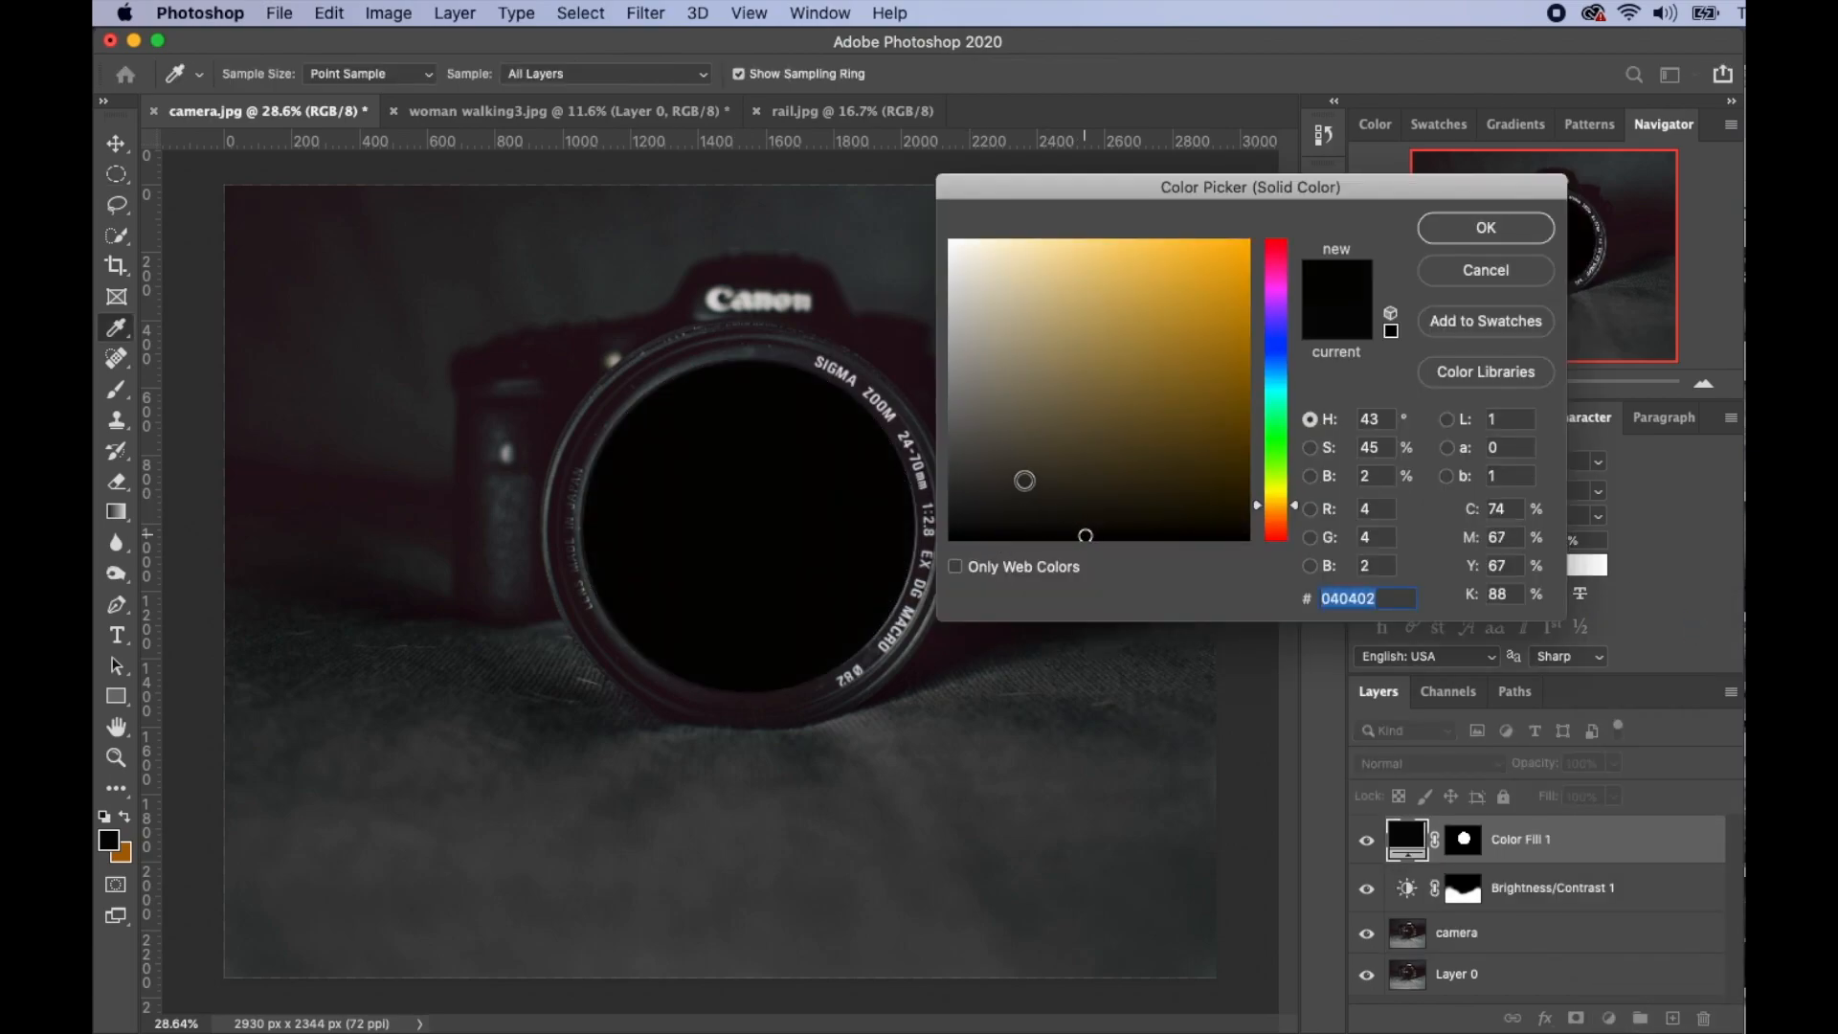
pyautogui.click(990, 528)
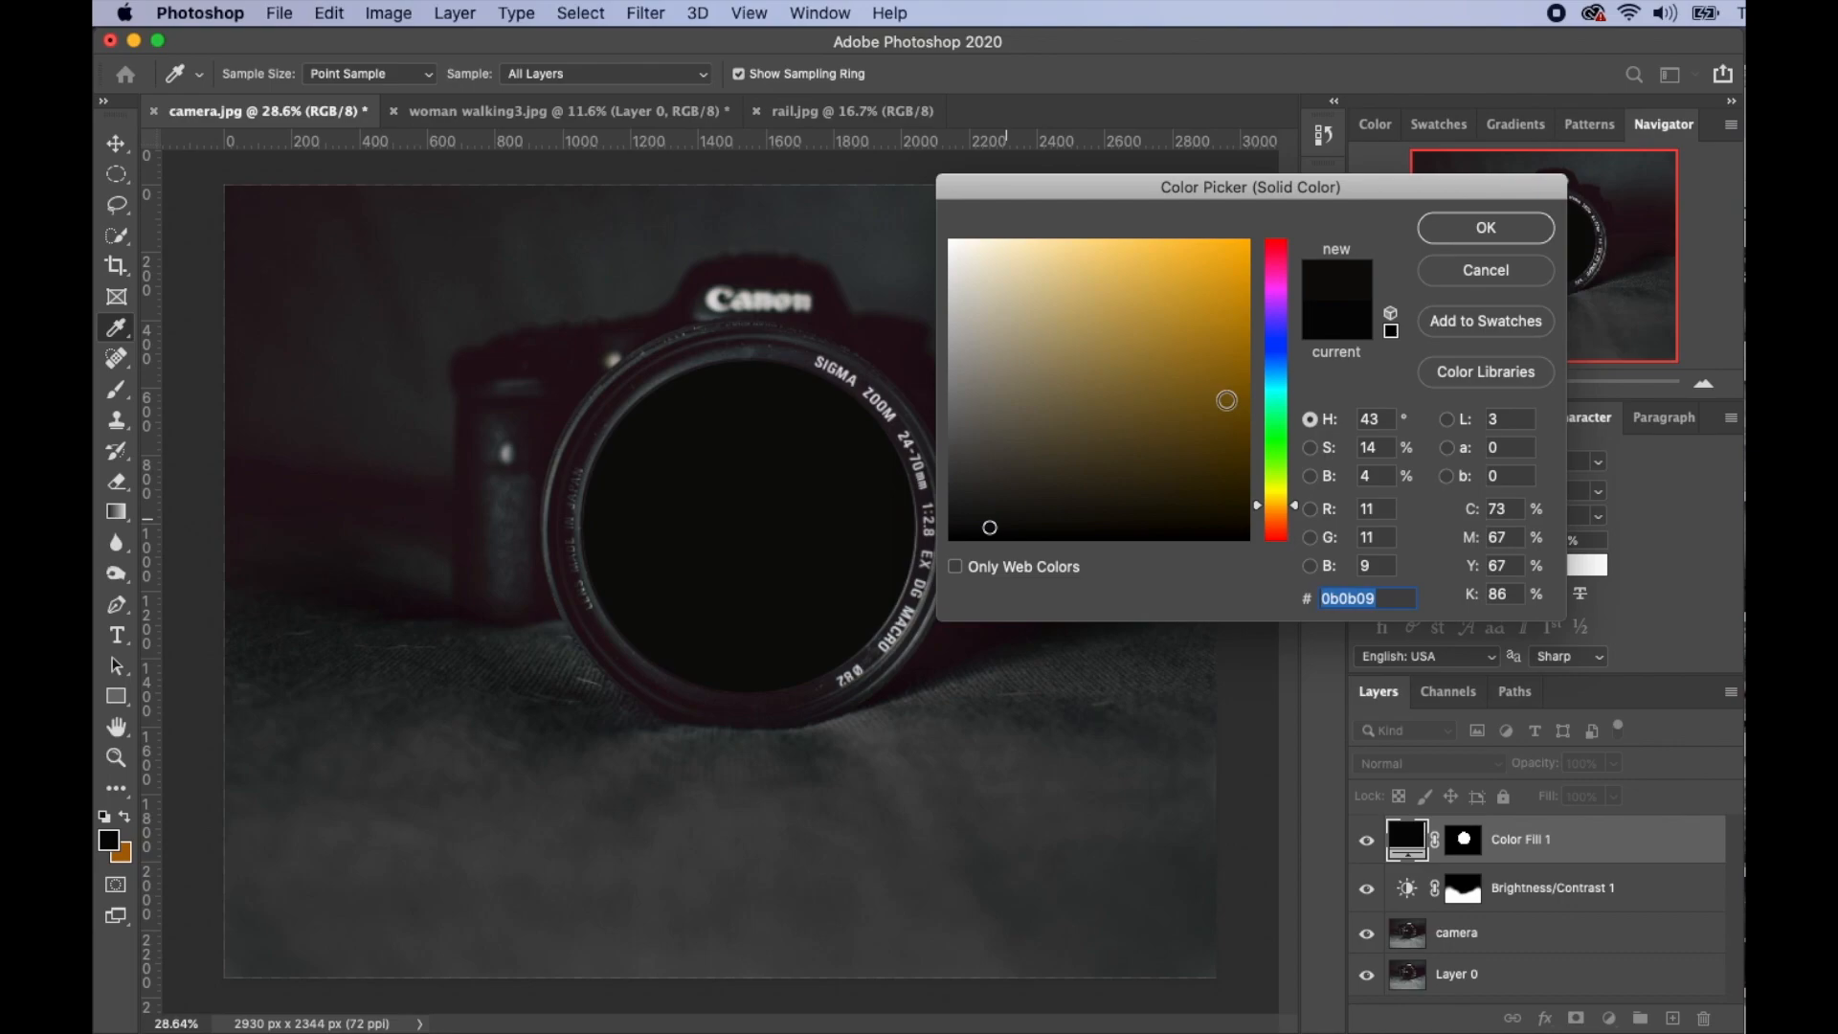
pyautogui.click(1485, 227)
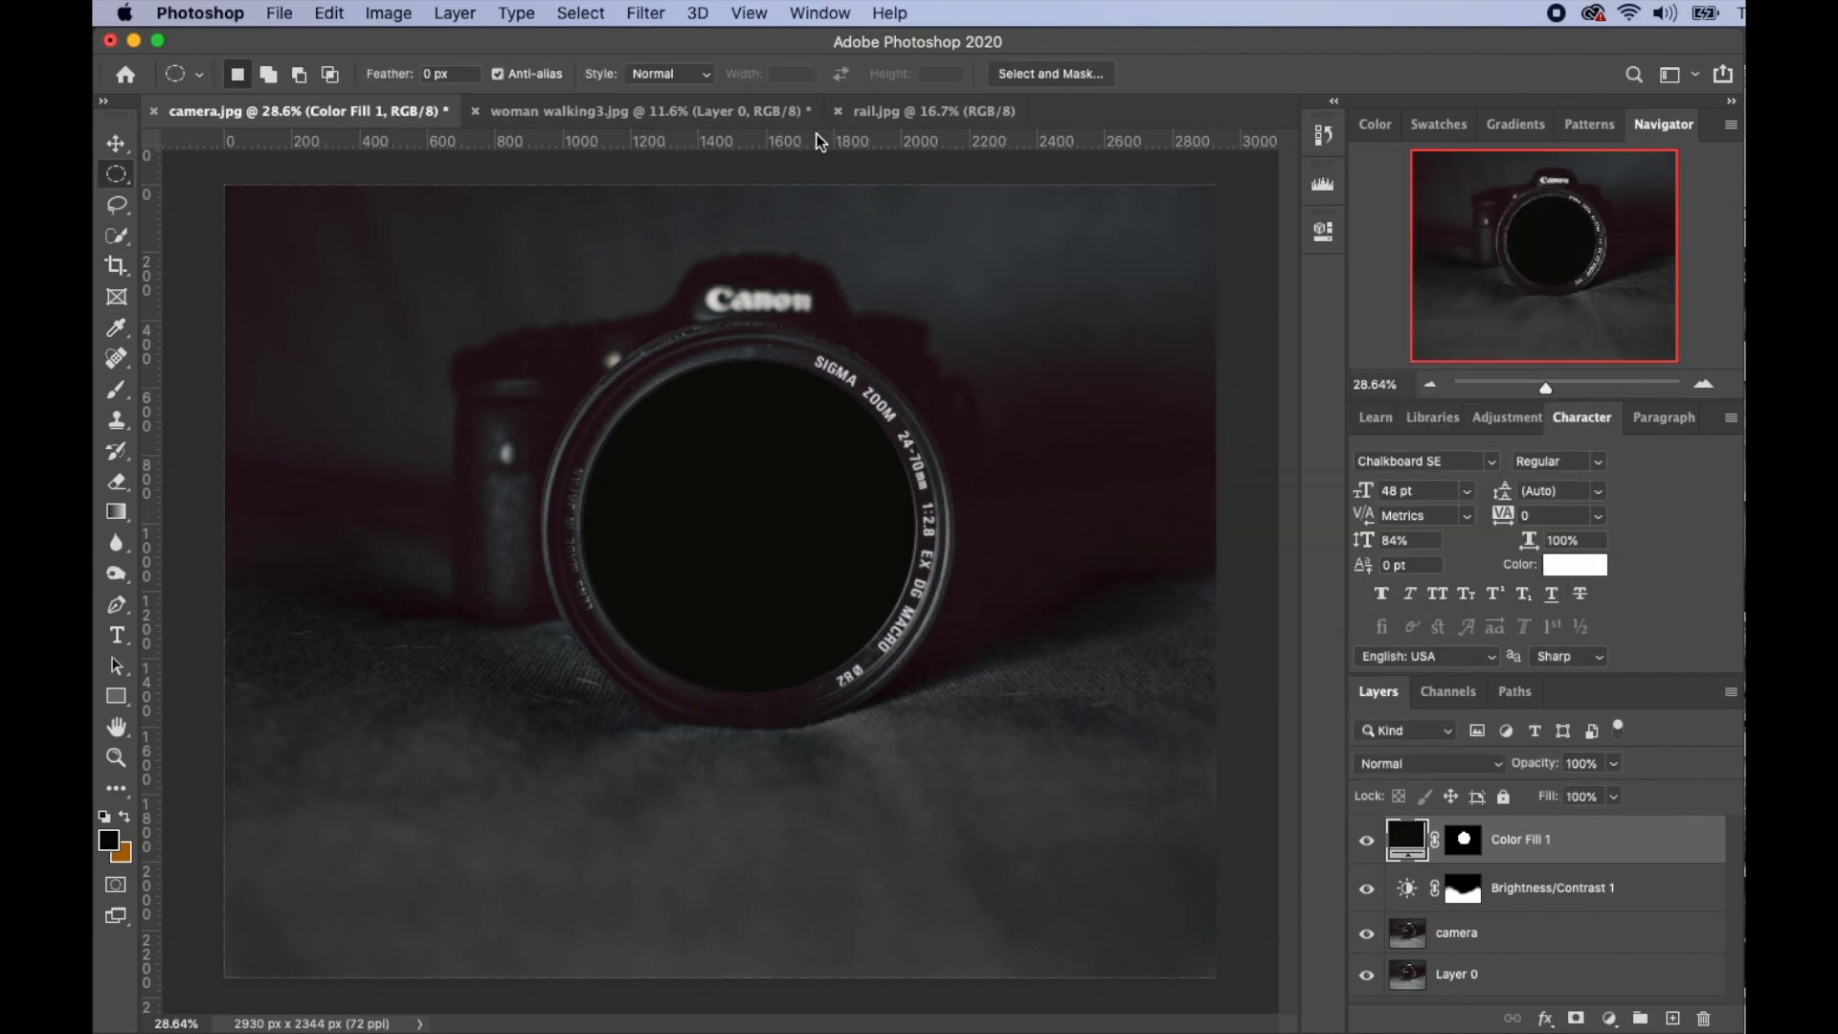
# - Copy all of rail.jpg and paste it into camera.jpg as Layer 1
pyautogui.click(968, 109)
pyautogui.press('super+a')
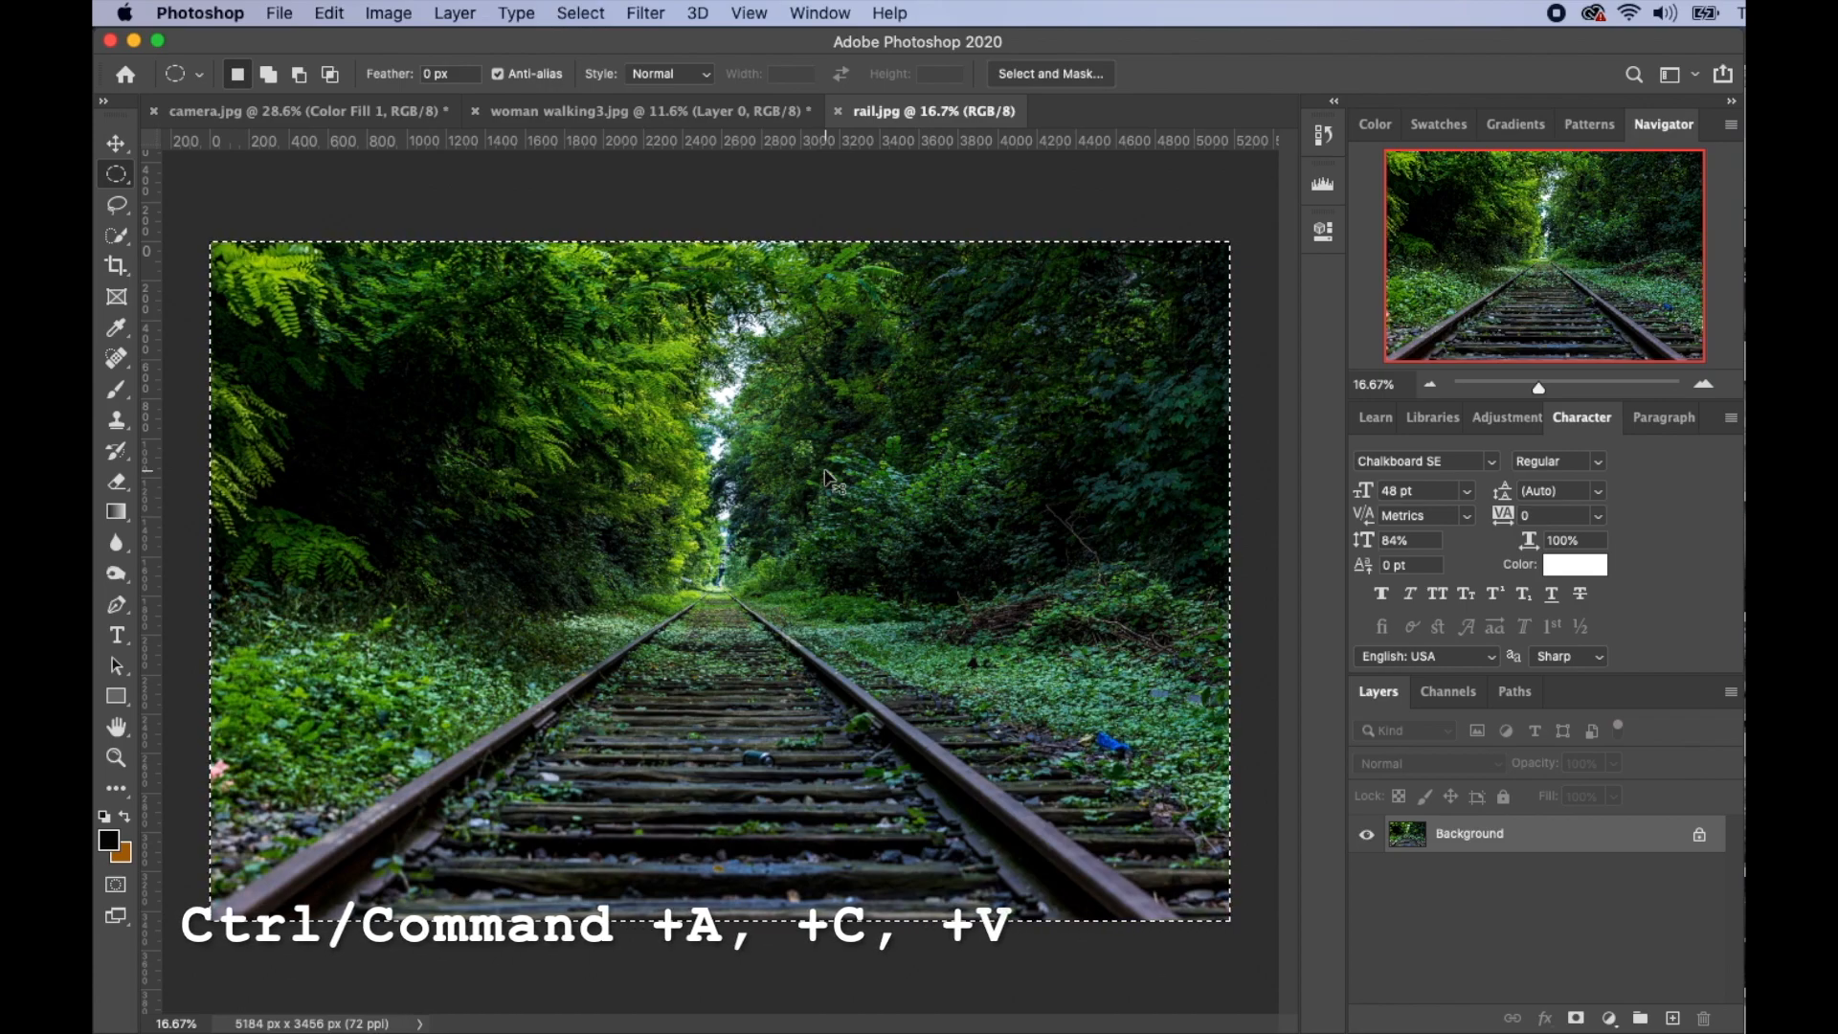
pyautogui.press('super+c')
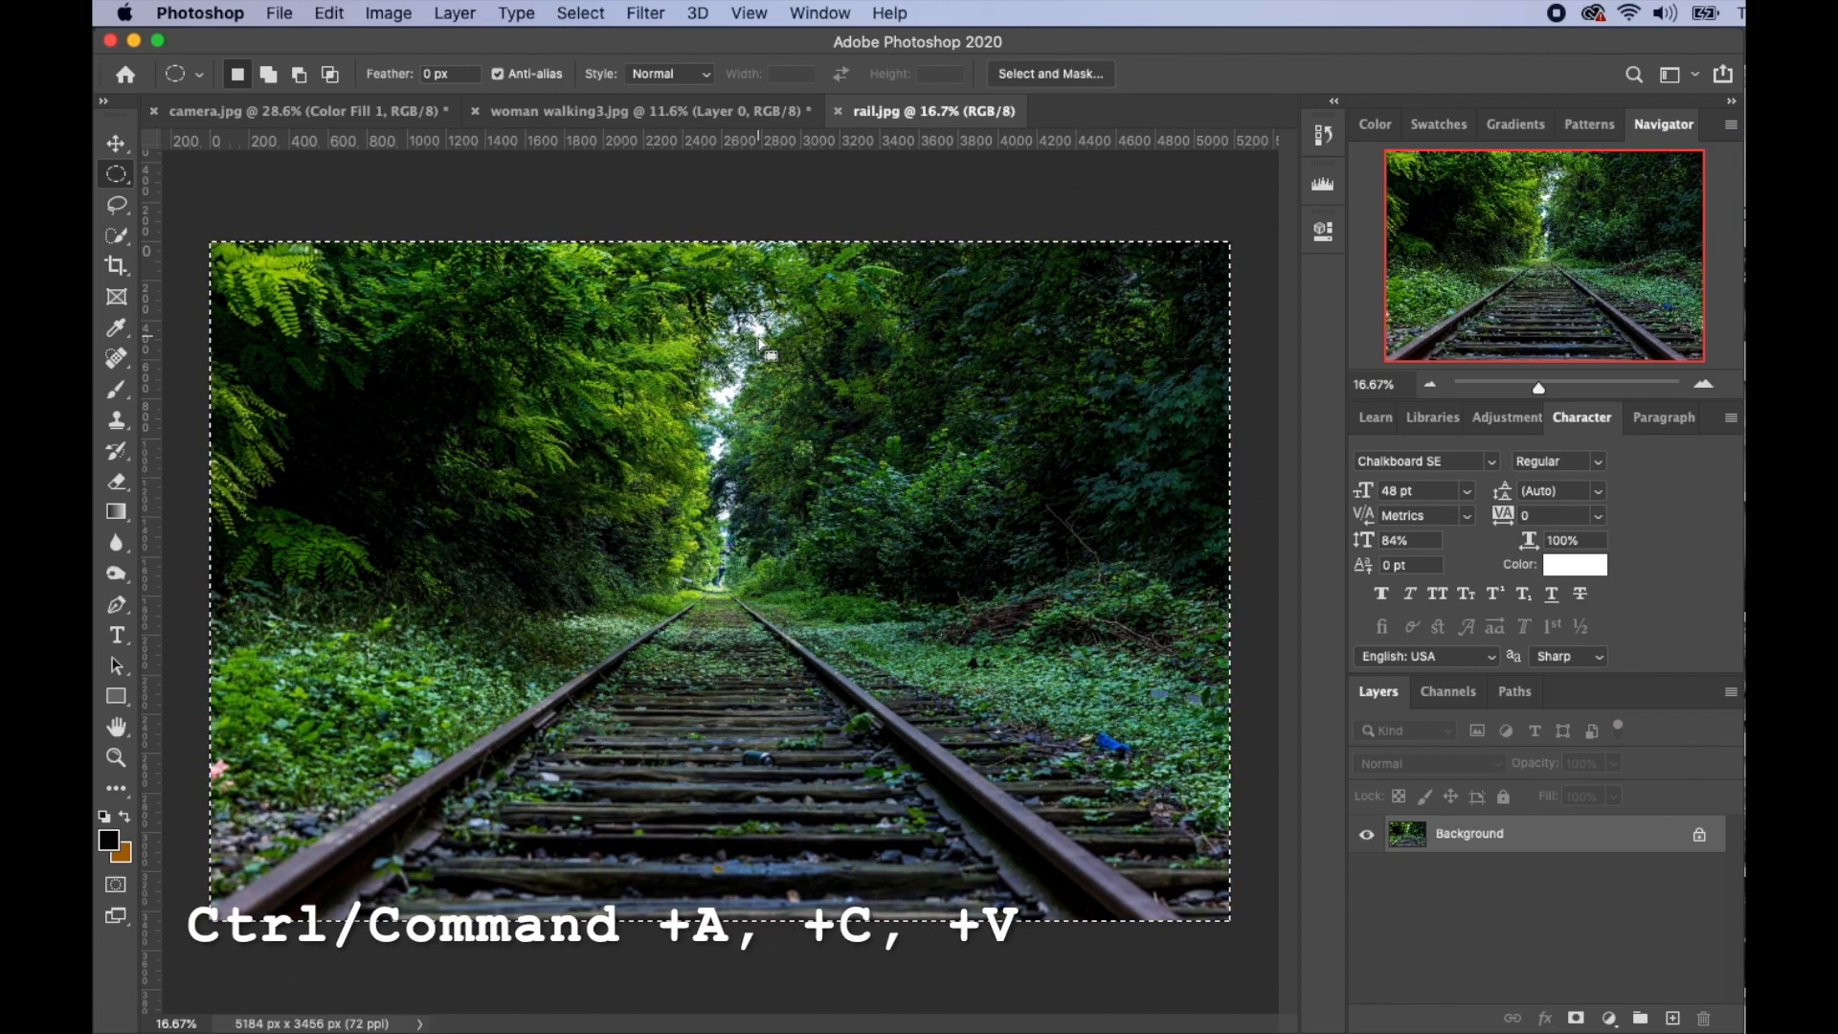
pyautogui.hotkey('ctrl', 'Tab')
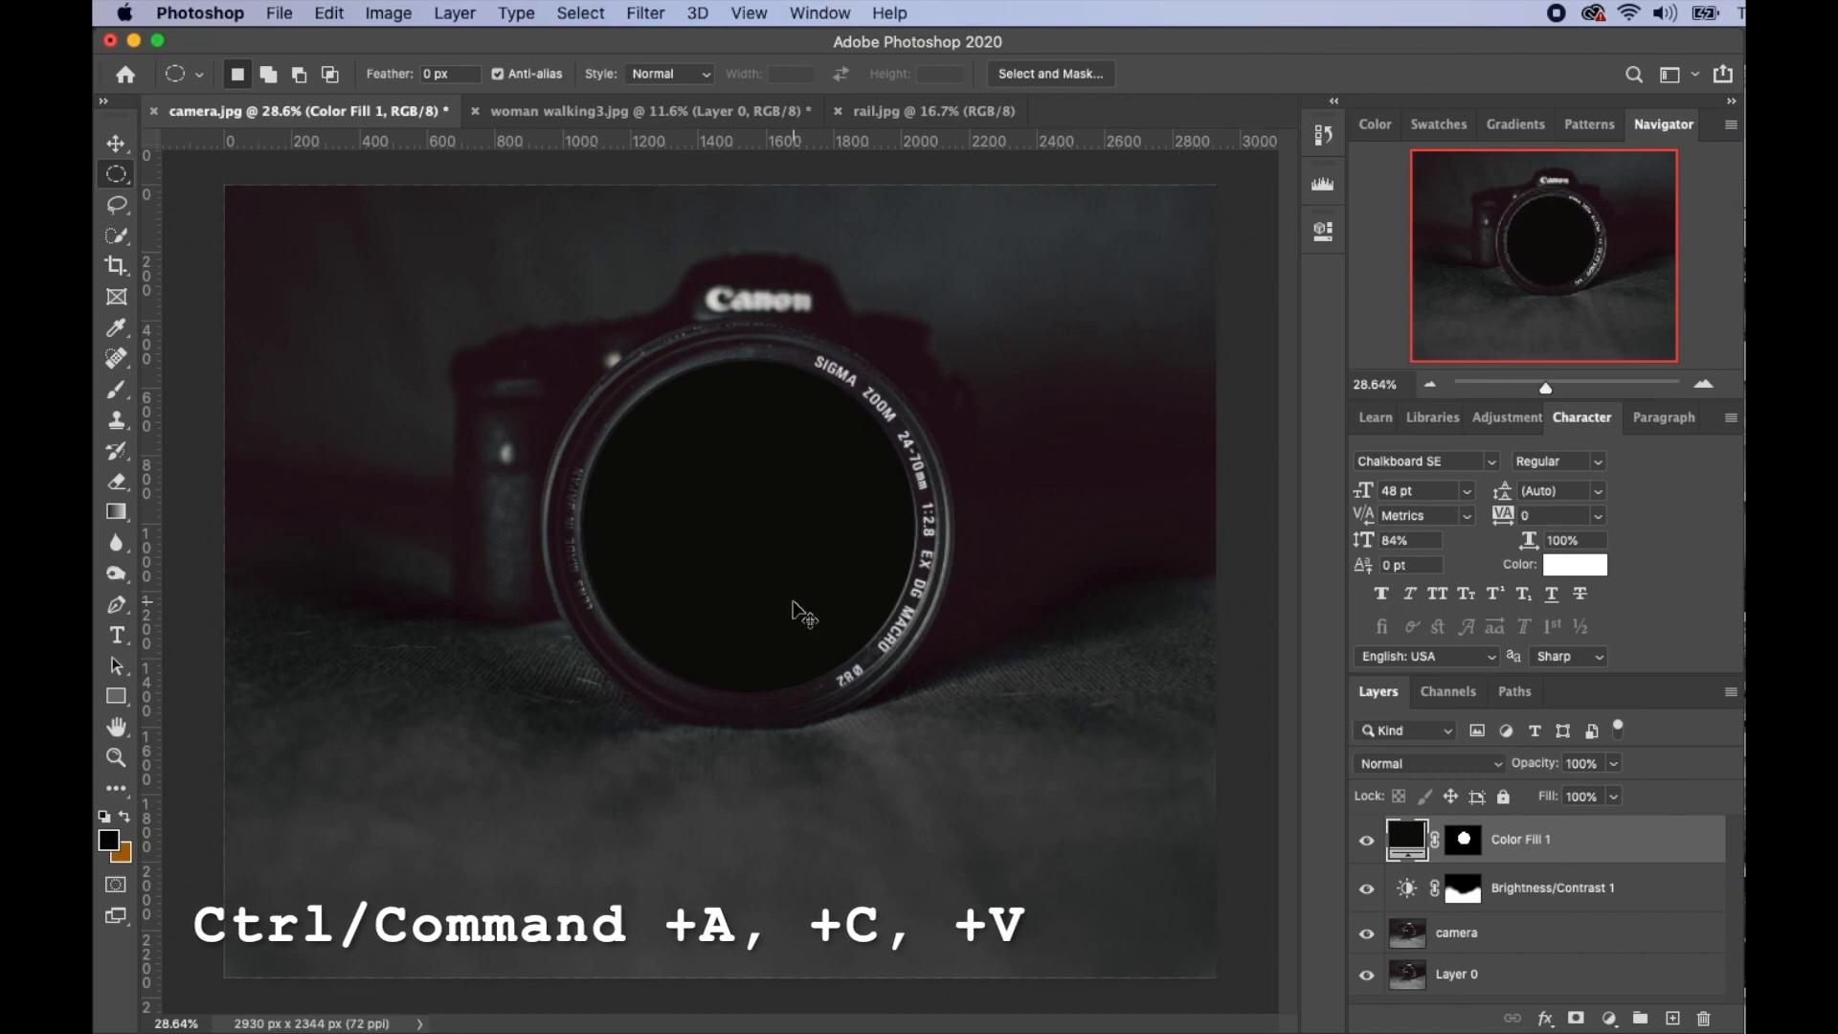
pyautogui.press('super+v')
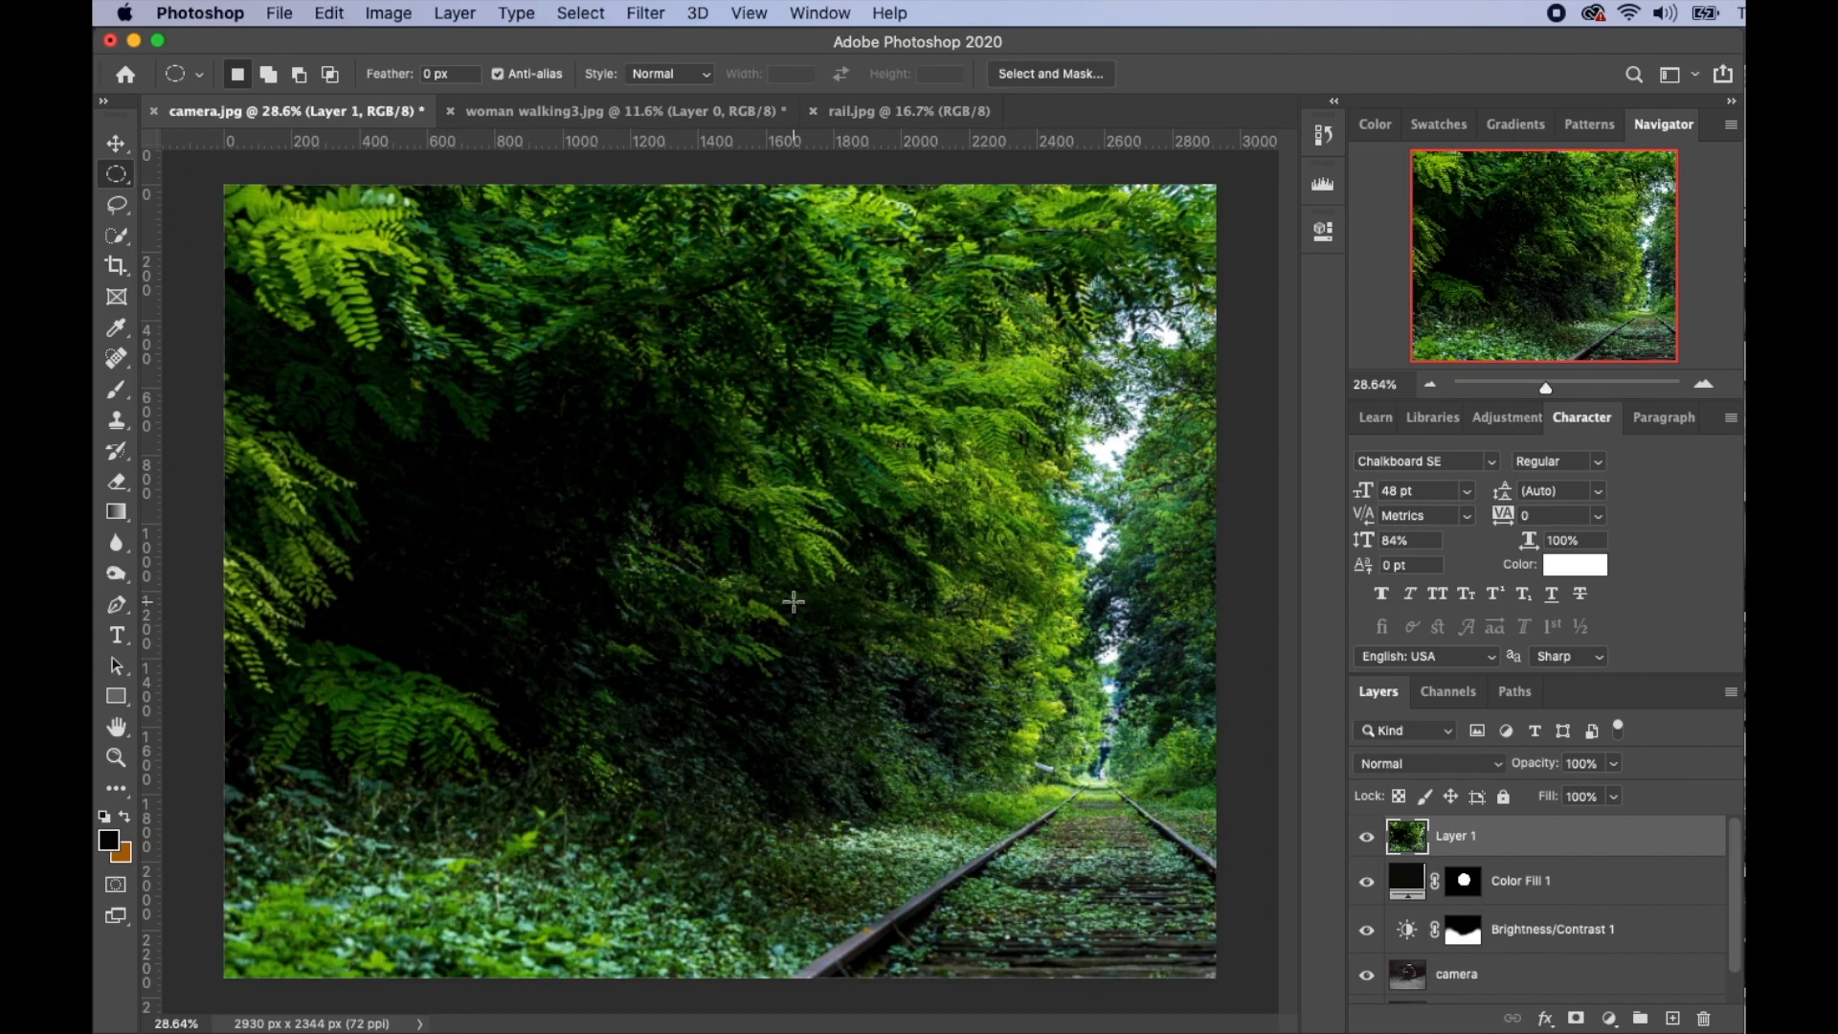
pyautogui.press('v')
pyautogui.moveTo(955, 455); pyautogui.dragTo(859, 546)
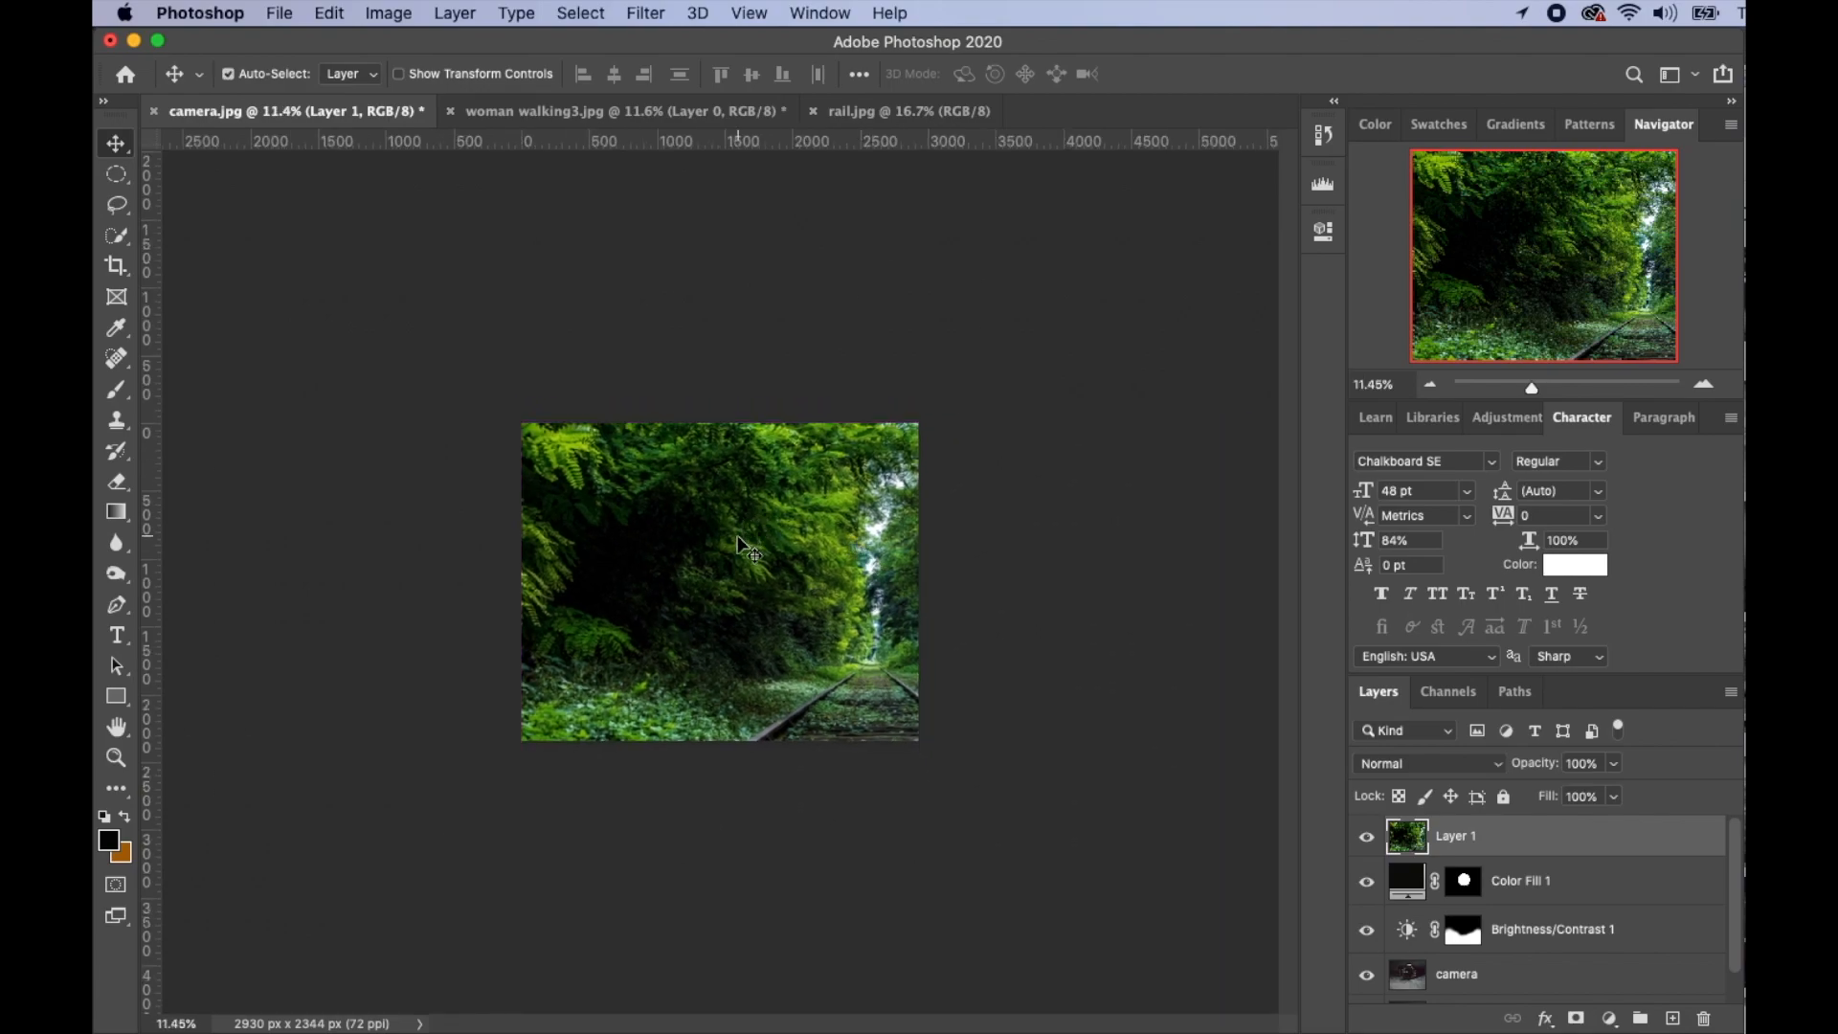
# - Scale the rail photo to about 64%, make it semi-transparent, and position it over the camera
pyautogui.press('super+t')
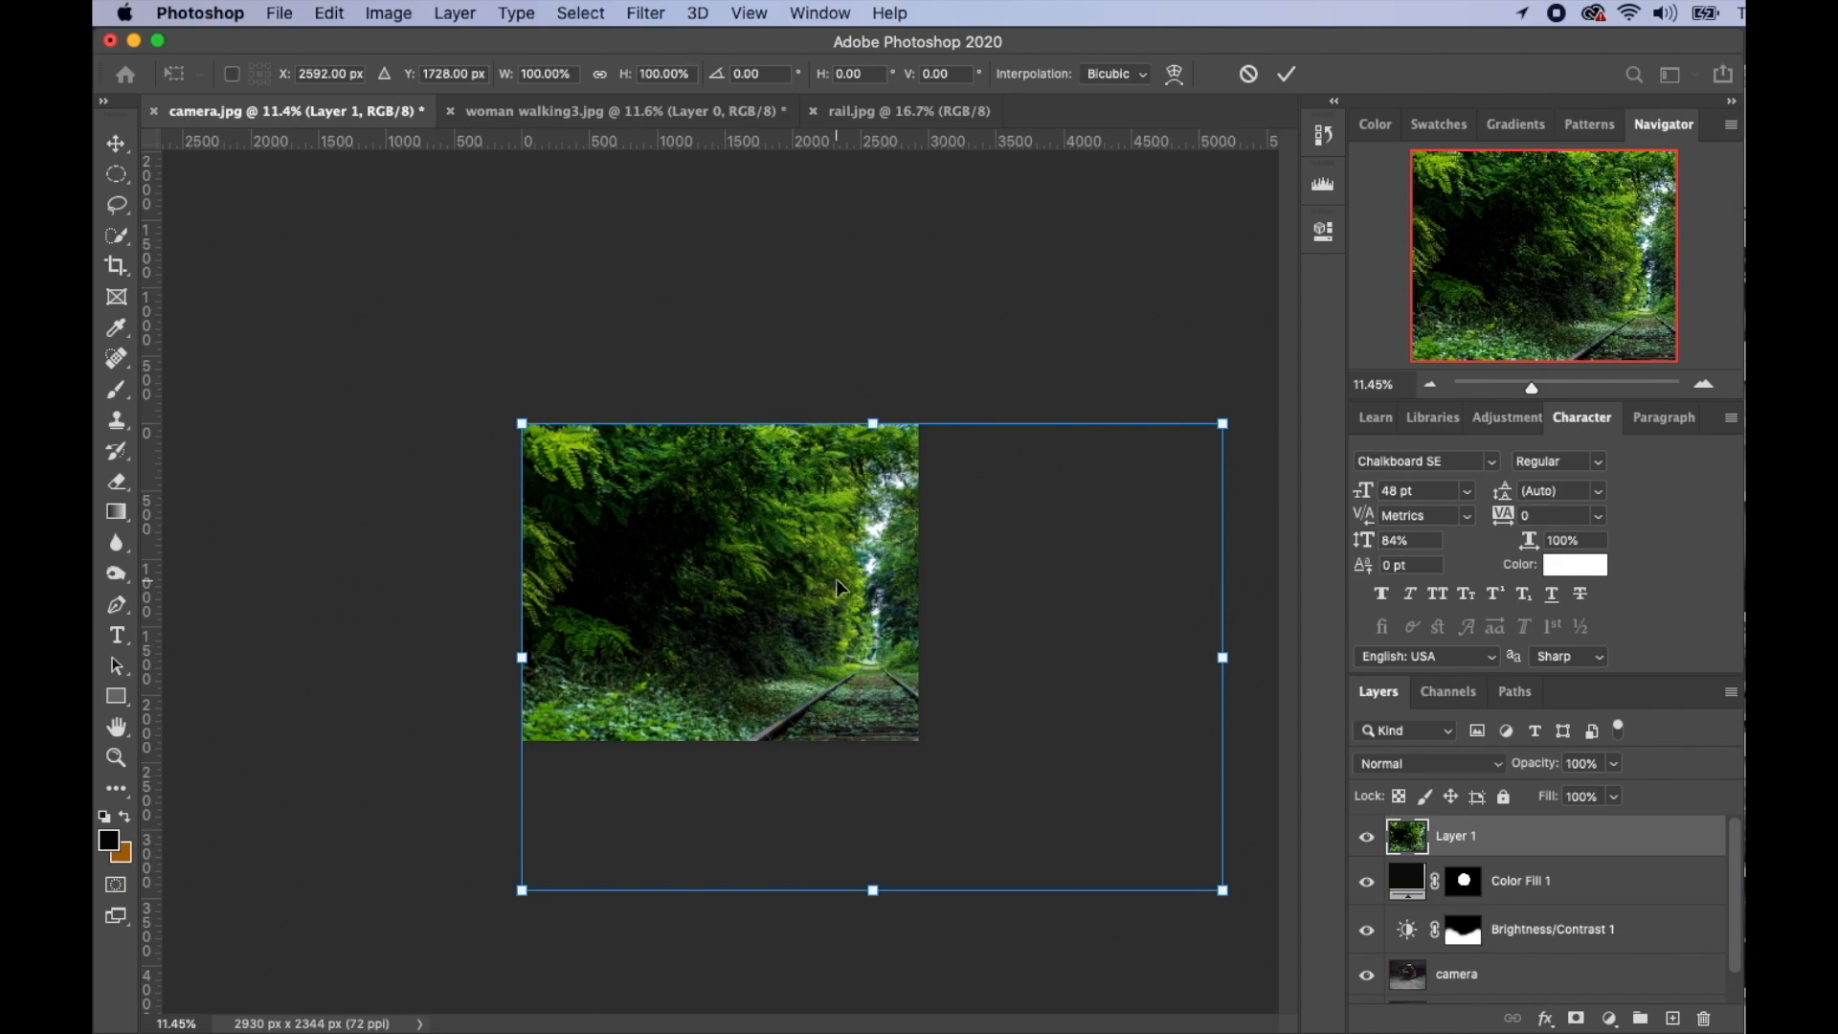
pyautogui.moveTo(1223, 424); pyautogui.dragTo(857, 527)
pyautogui.moveTo(761, 703); pyautogui.dragTo(754, 526)
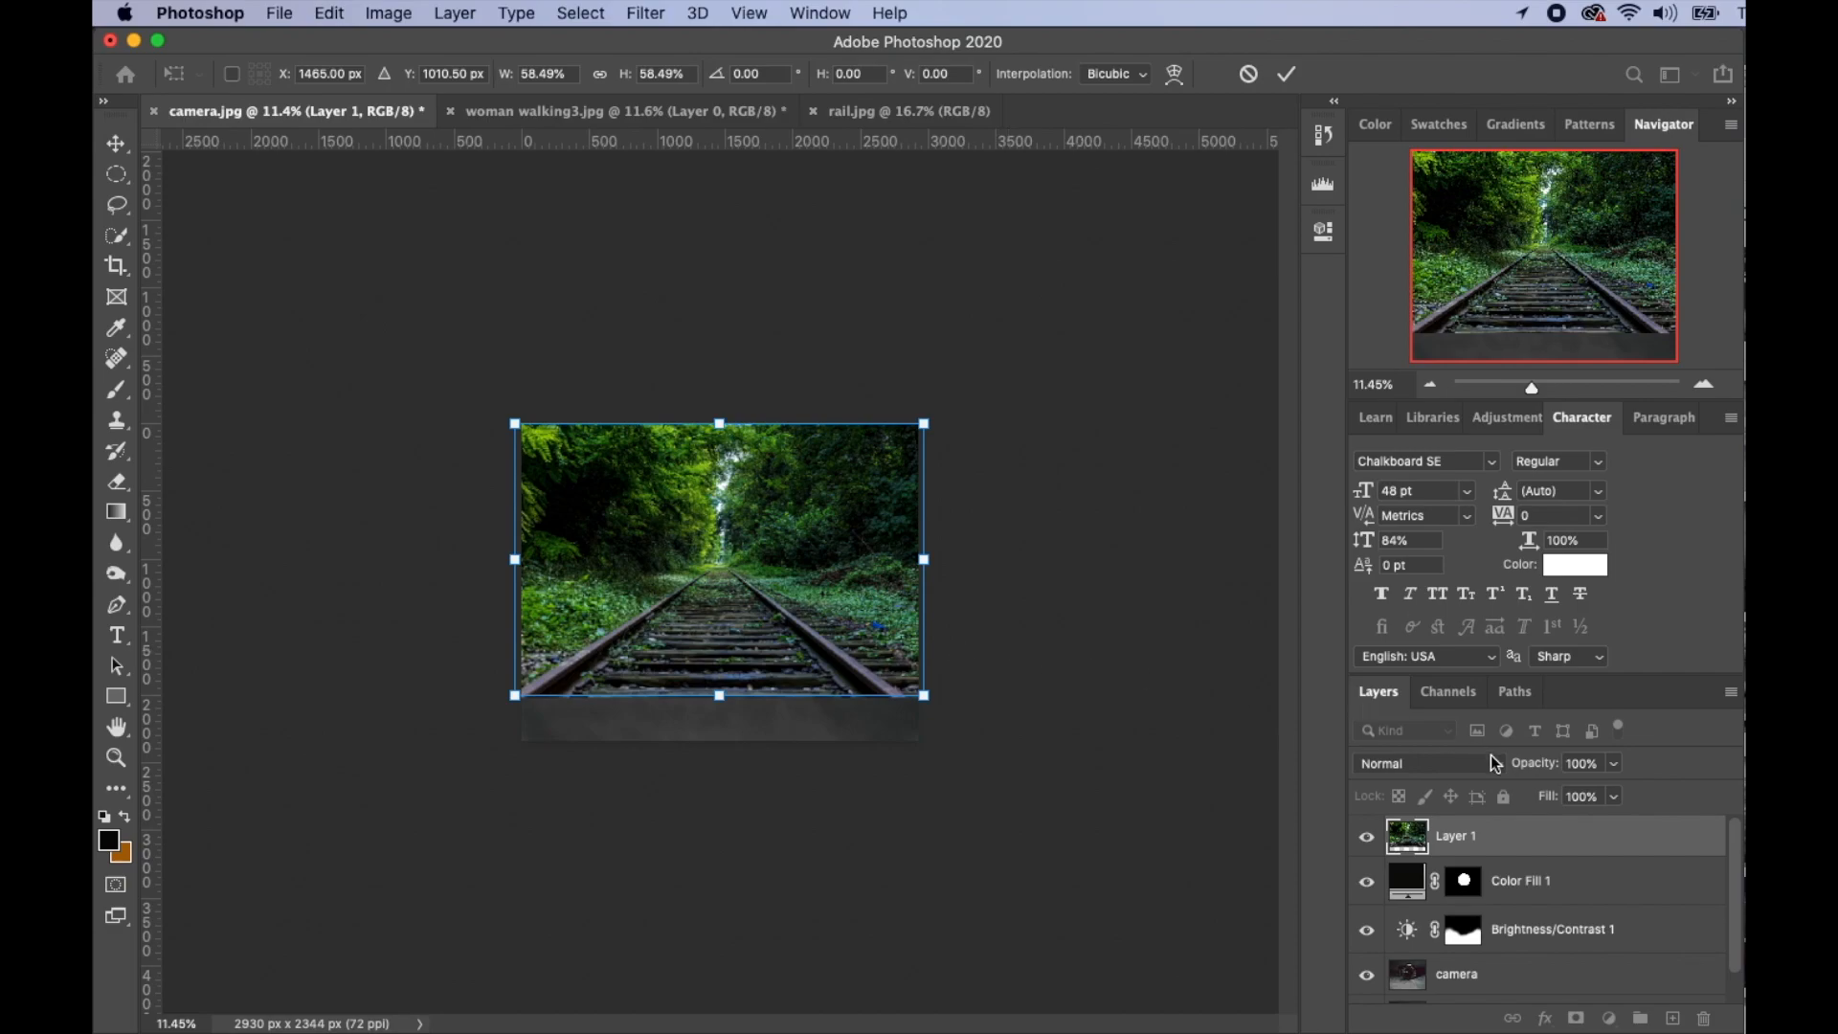
pyautogui.moveTo(1553, 770); pyautogui.dragTo(1481, 769)
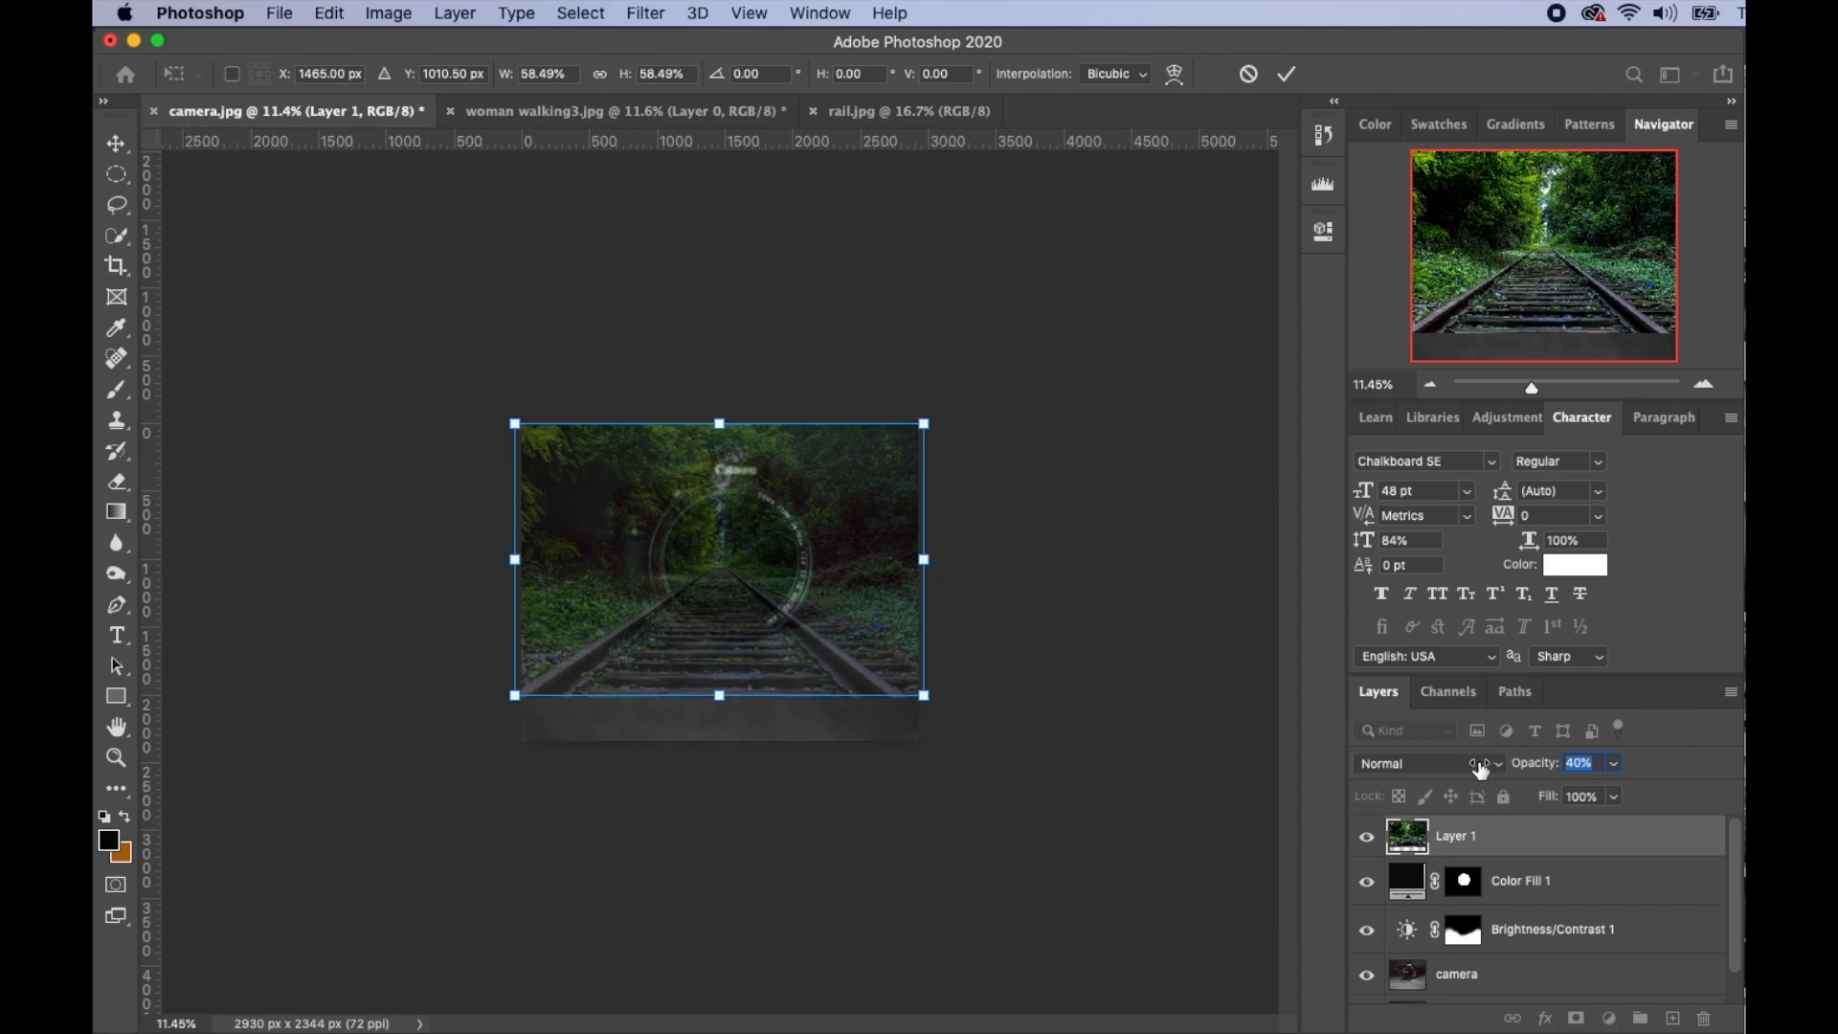
pyautogui.moveTo(672, 609); pyautogui.dragTo(809, 554)
# - Stretch the rail photo taller to cover the picture, commit, and restore 100% opacity
pyautogui.moveTo(732, 705); pyautogui.dragTo(731, 771)
pyautogui.moveTo(742, 337); pyautogui.dragTo(742, 230)
pyautogui.moveTo(757, 696); pyautogui.dragTo(758, 676)
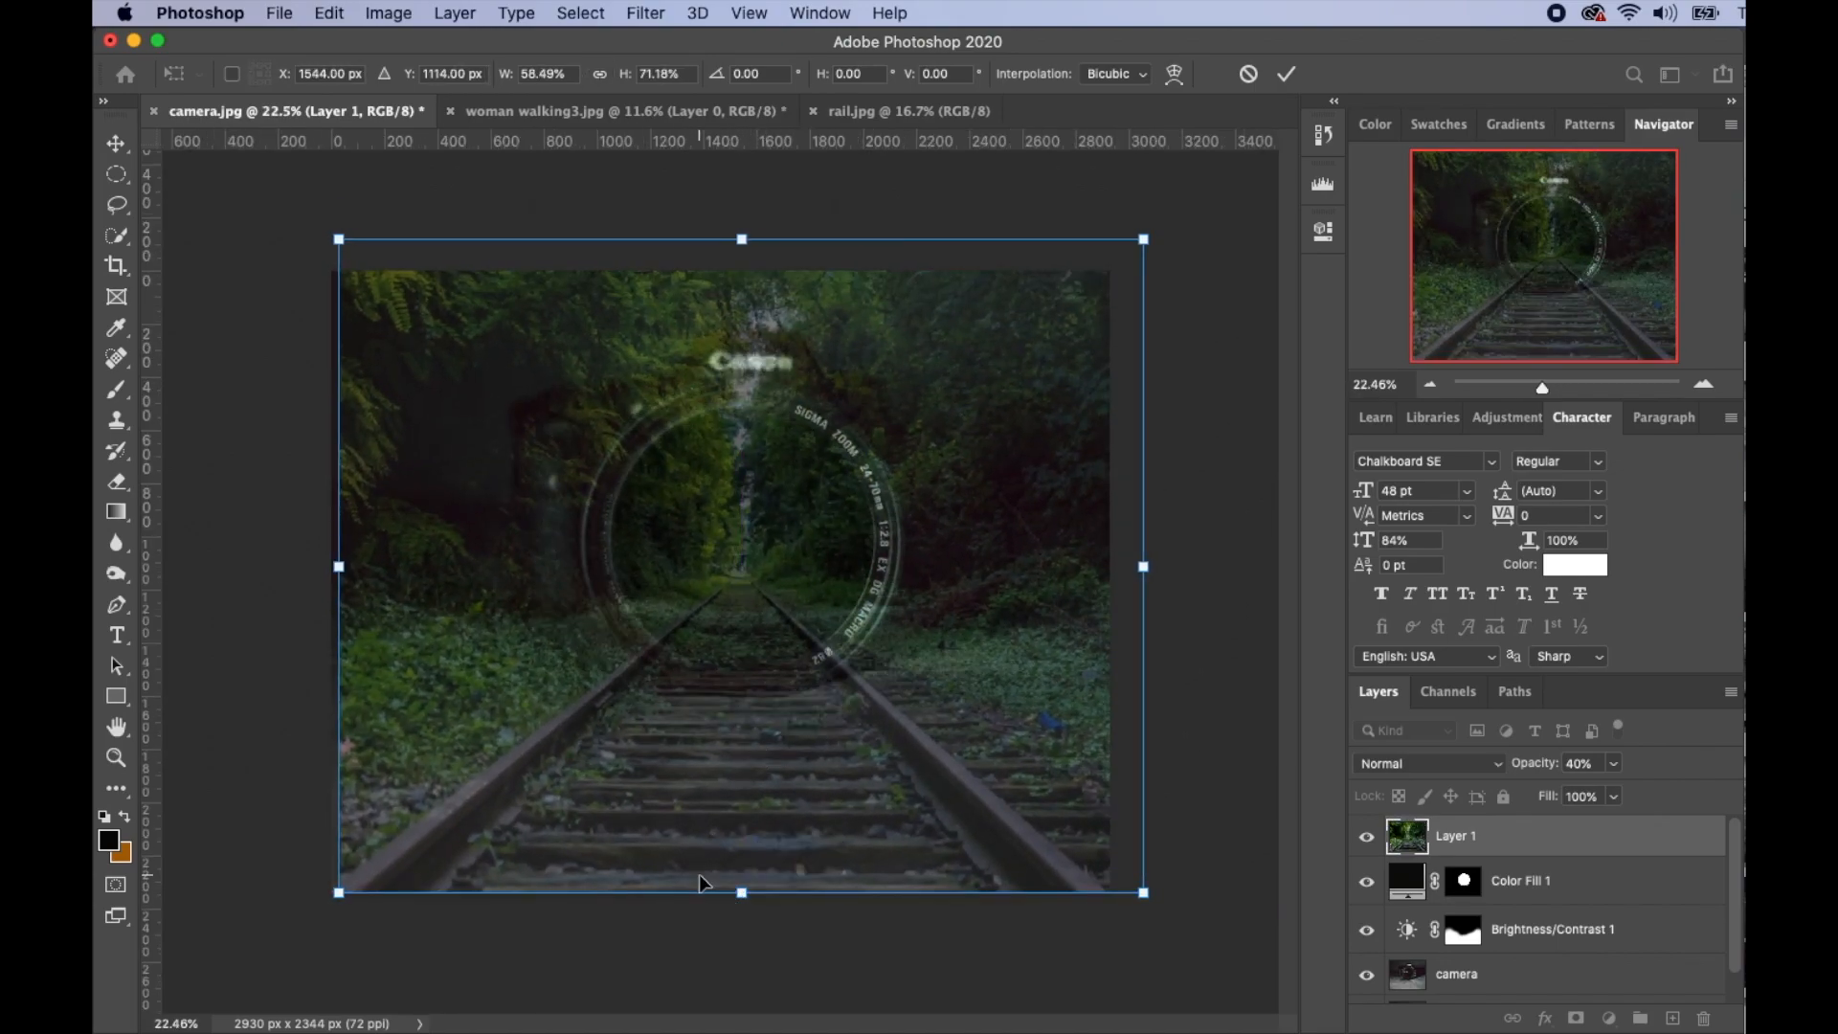
pyautogui.moveTo(742, 892); pyautogui.dragTo(740, 906)
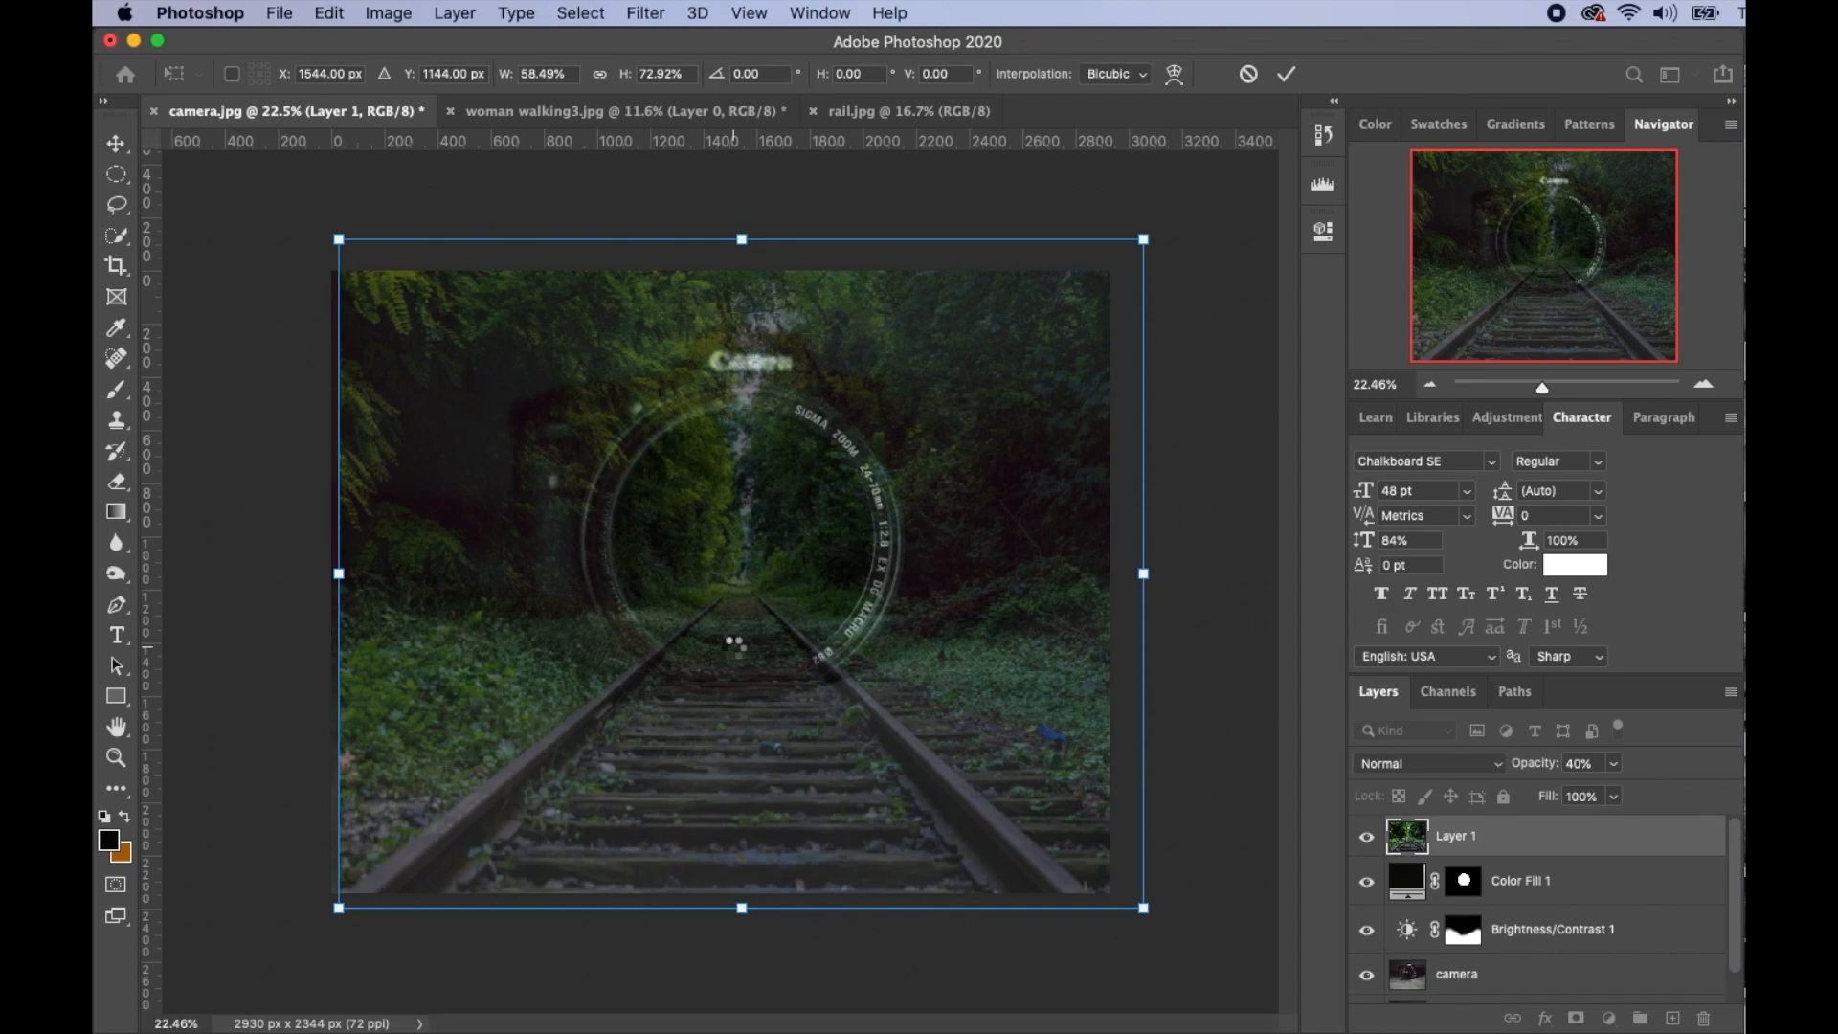
pyautogui.press('Return')
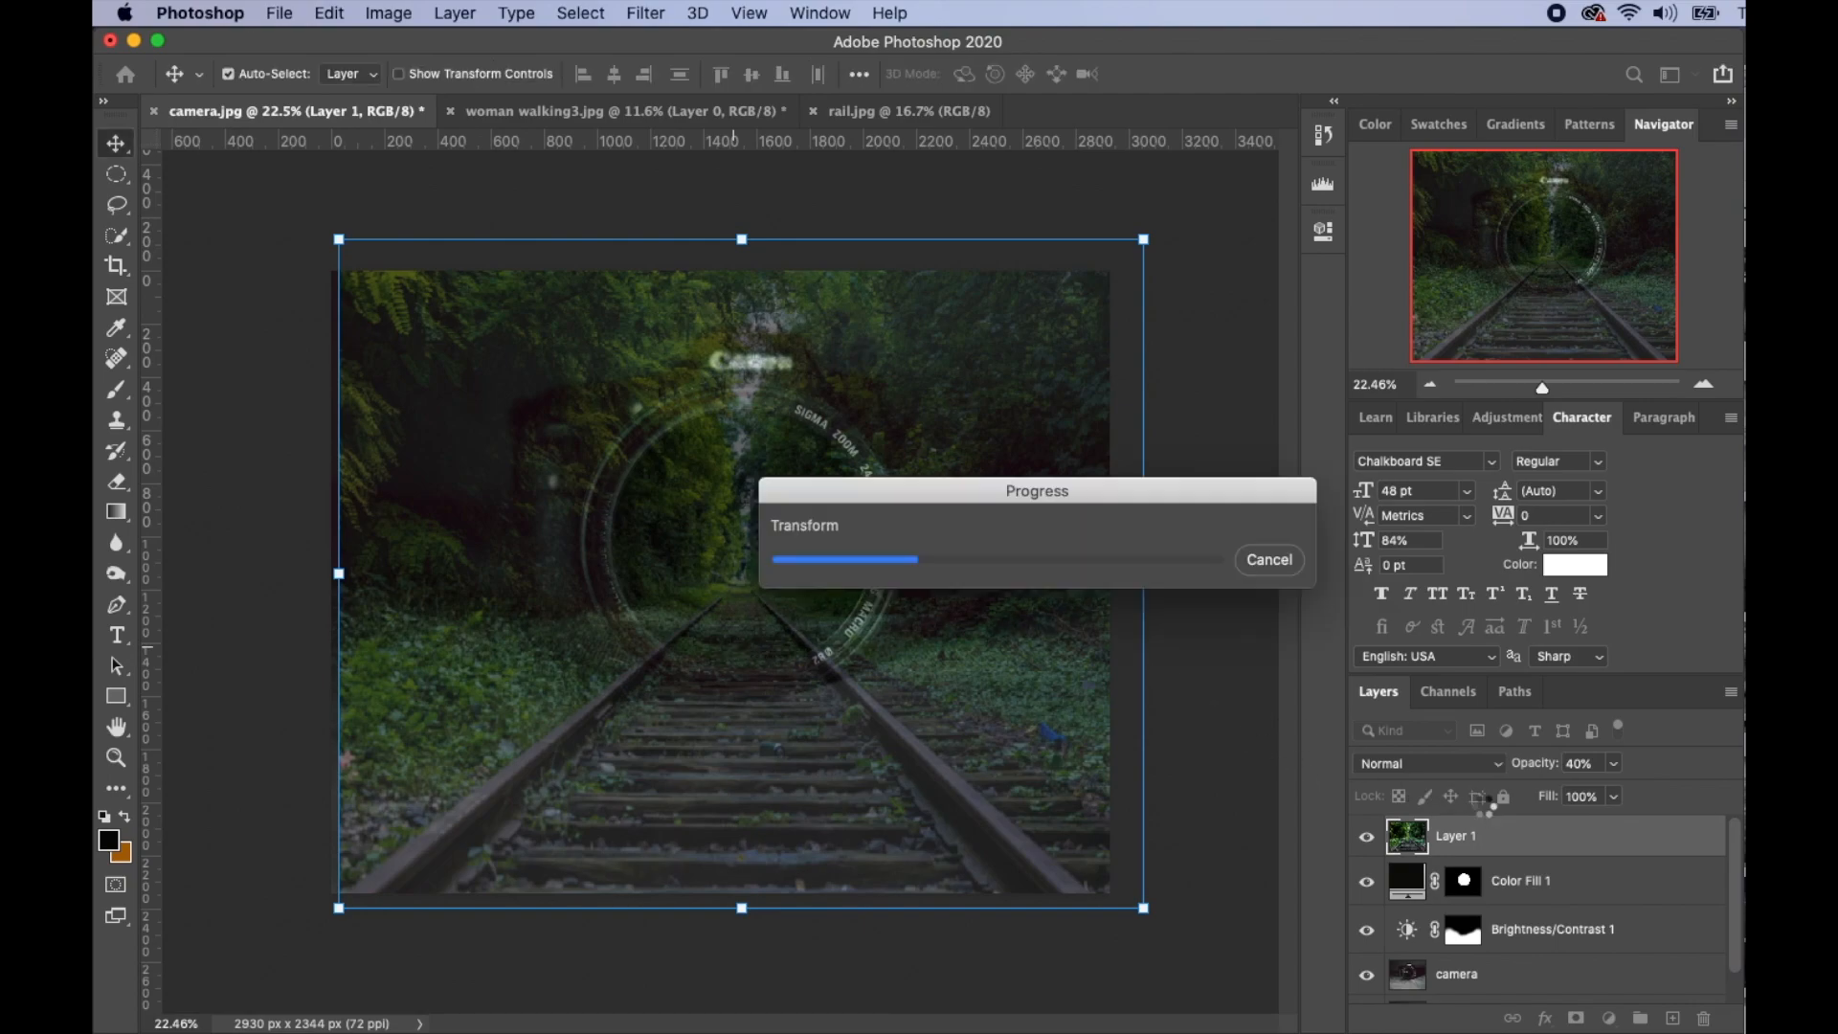
pyautogui.moveTo(1532, 768); pyautogui.dragTo(1666, 765)
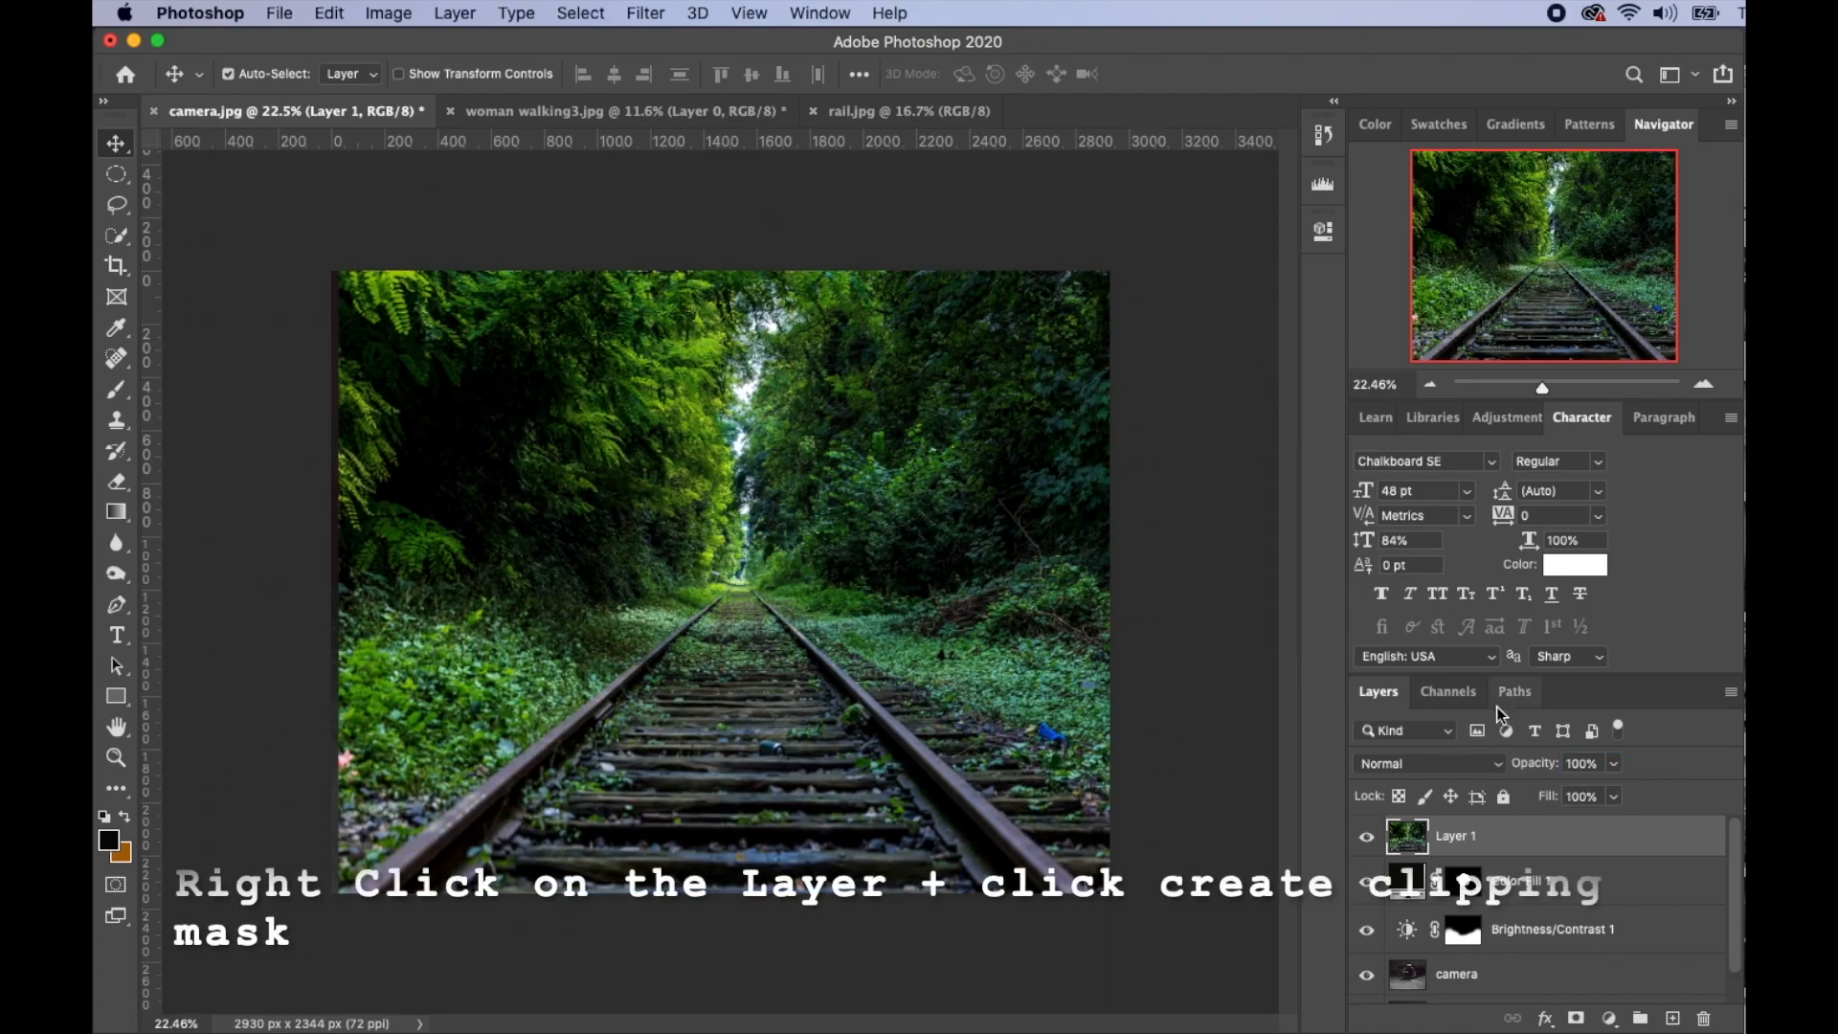
# - Clip Layer 1 to the lens fill and rename it 'railway'
pyautogui.rightClick(1516, 843)
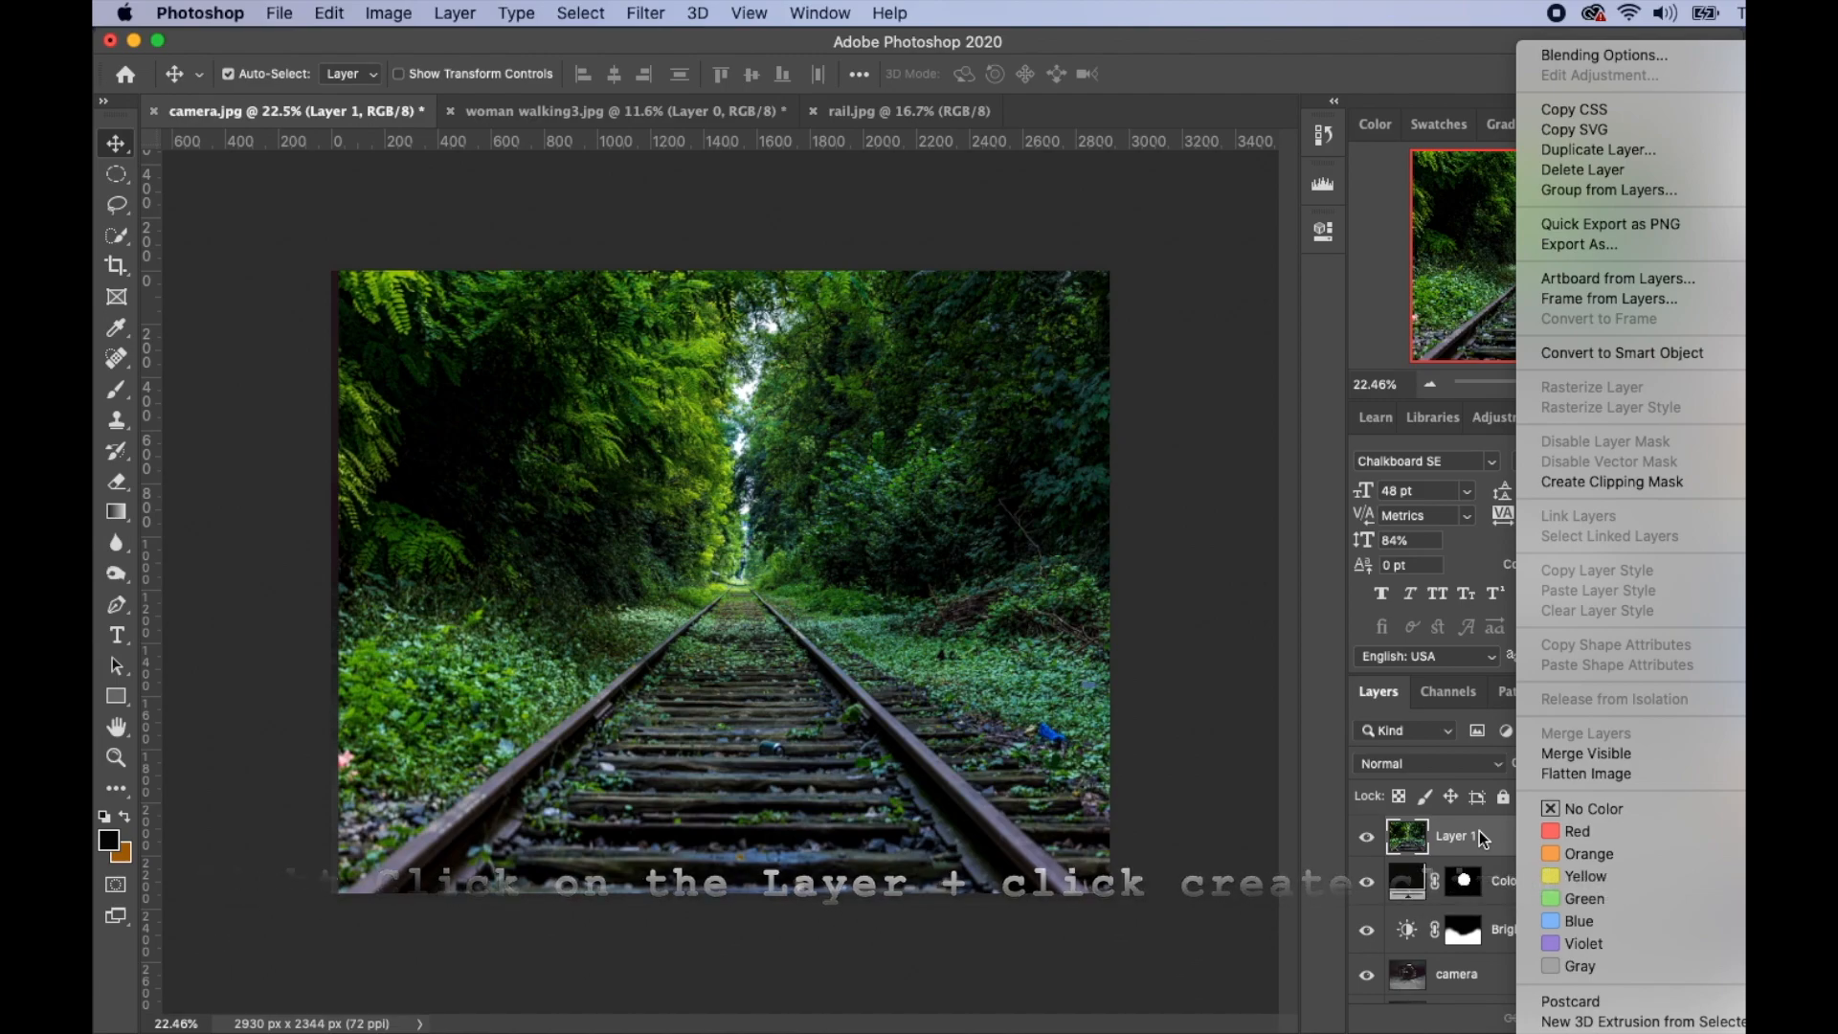
pyautogui.click(1616, 484)
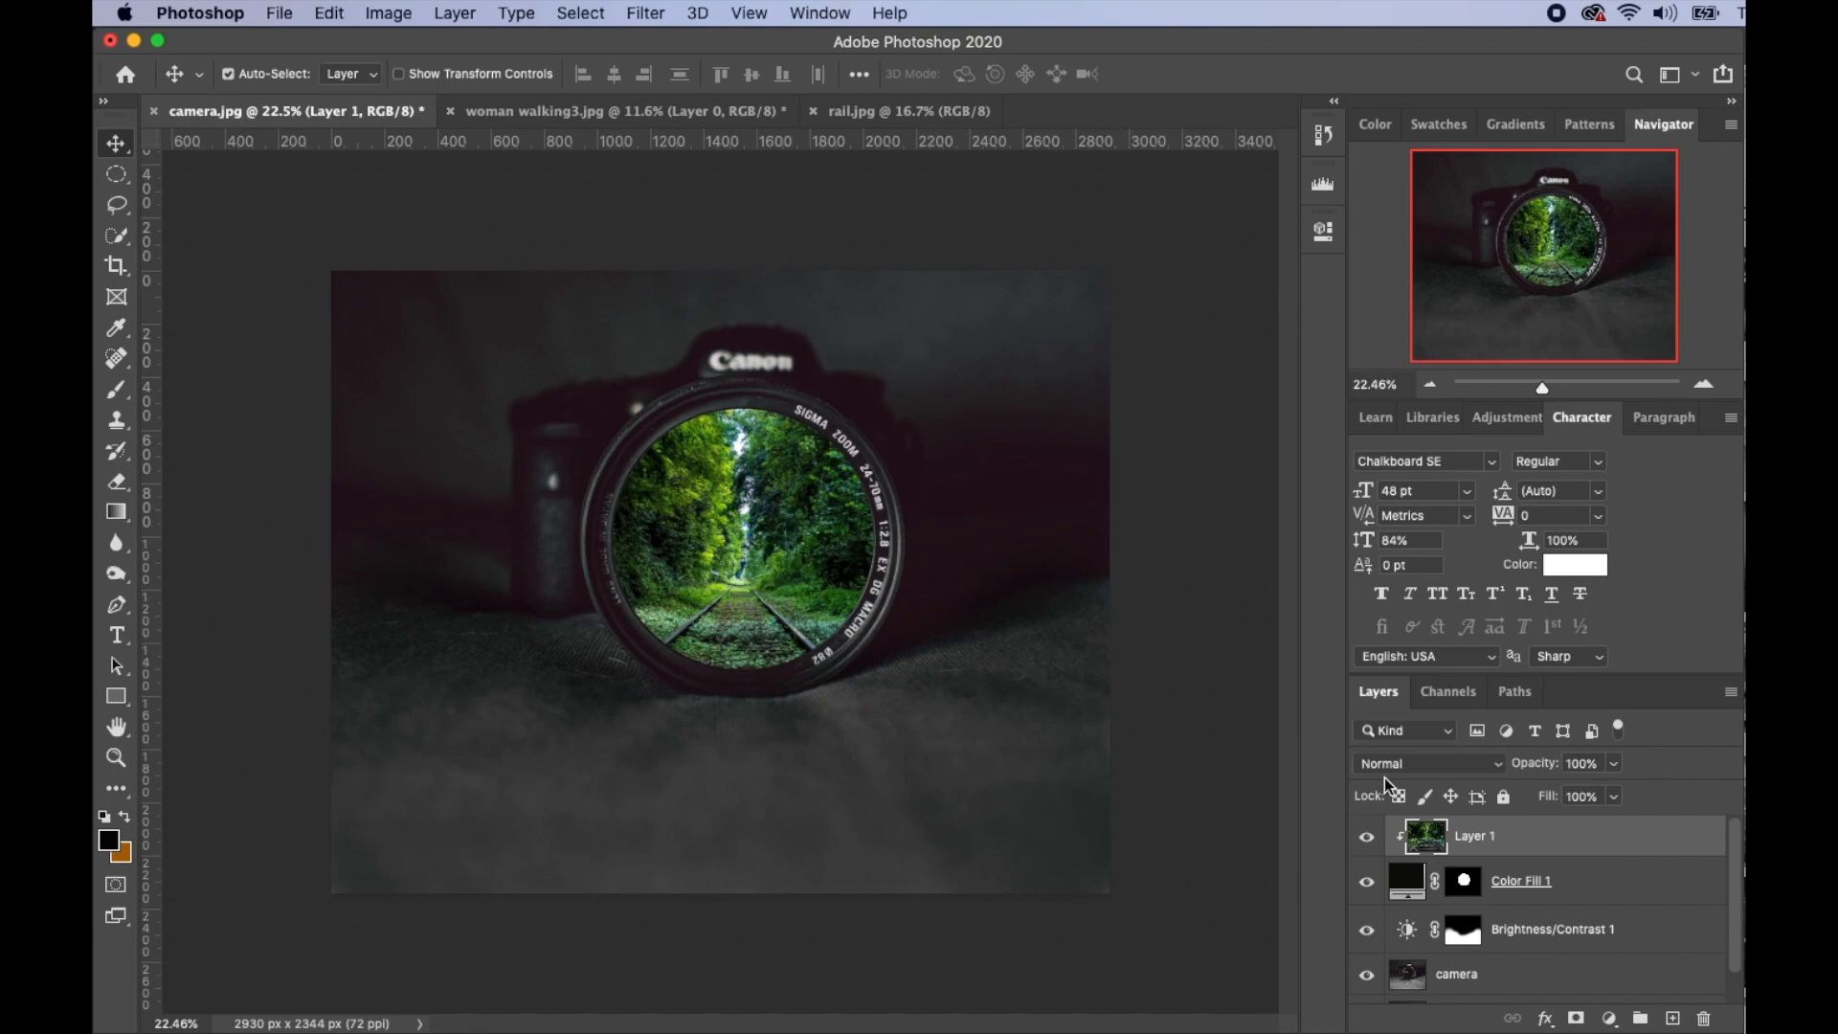
pyautogui.doubleClick(1474, 836)
pyautogui.write('railwayrai')
# - Confirm the 'railway' name and duplicate the layer as railway copy
pyautogui.press('Return')
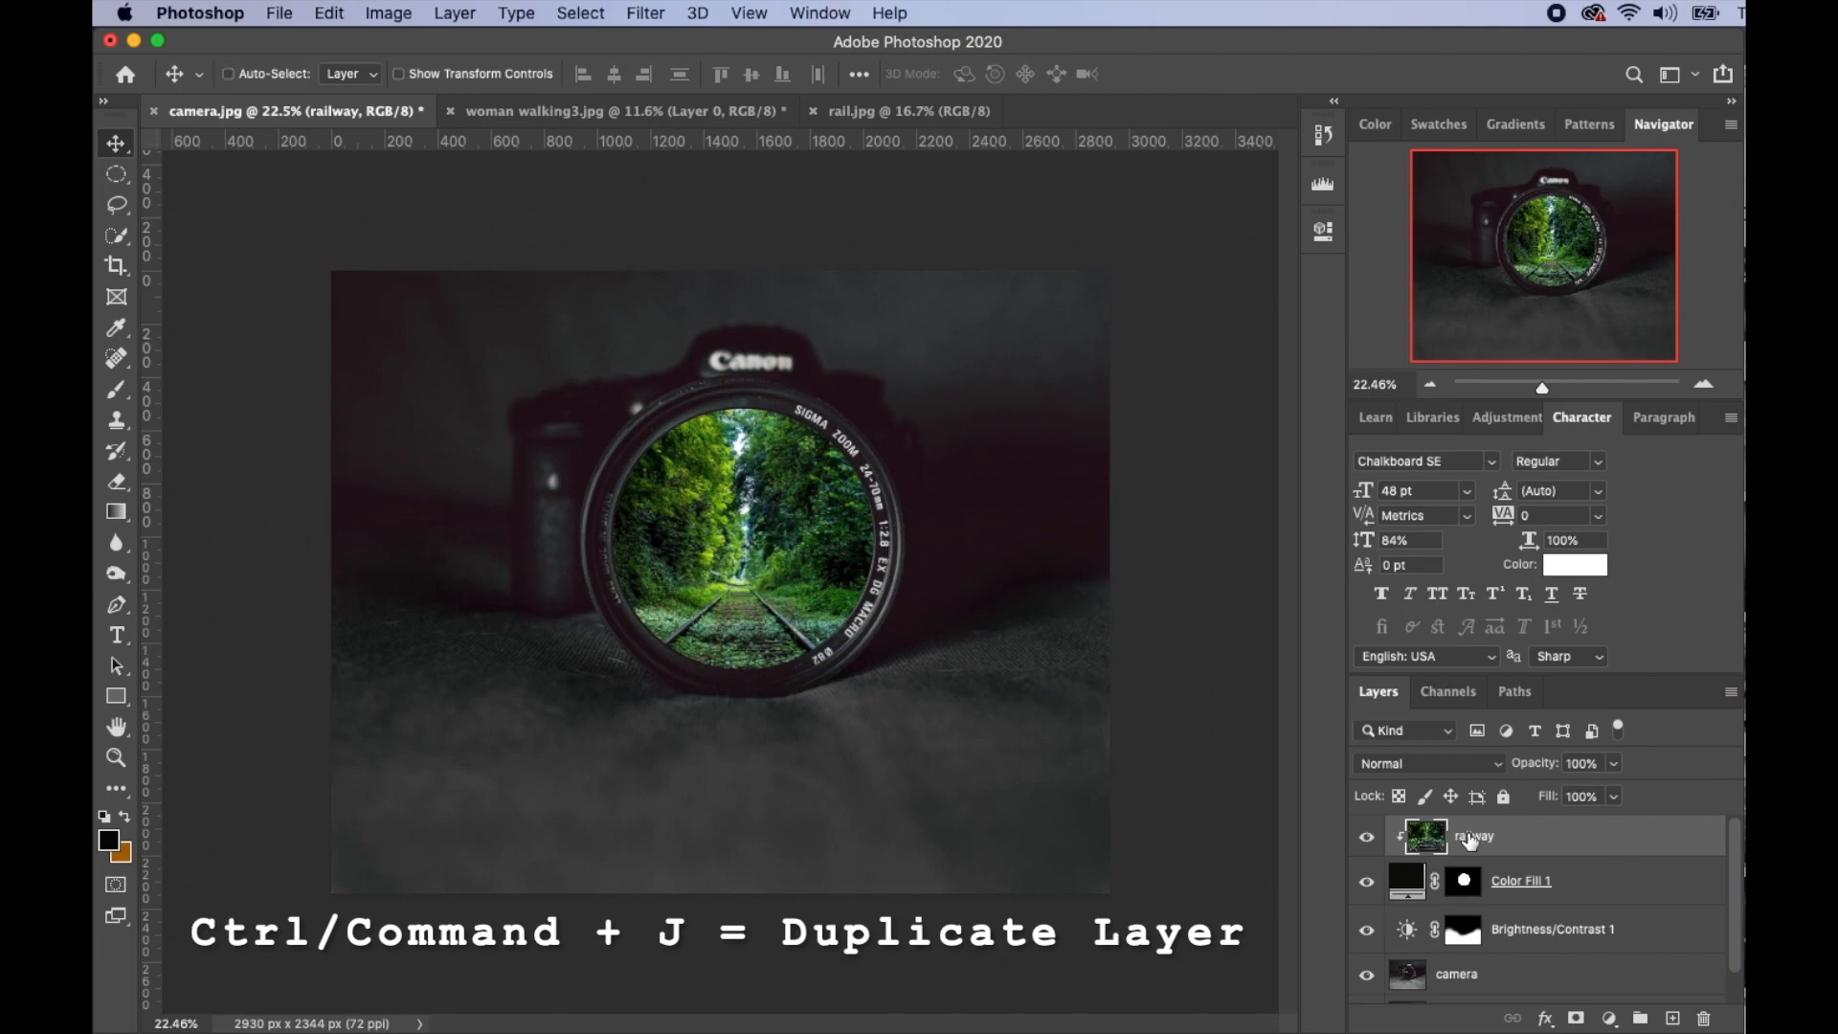
pyautogui.press('super+j')
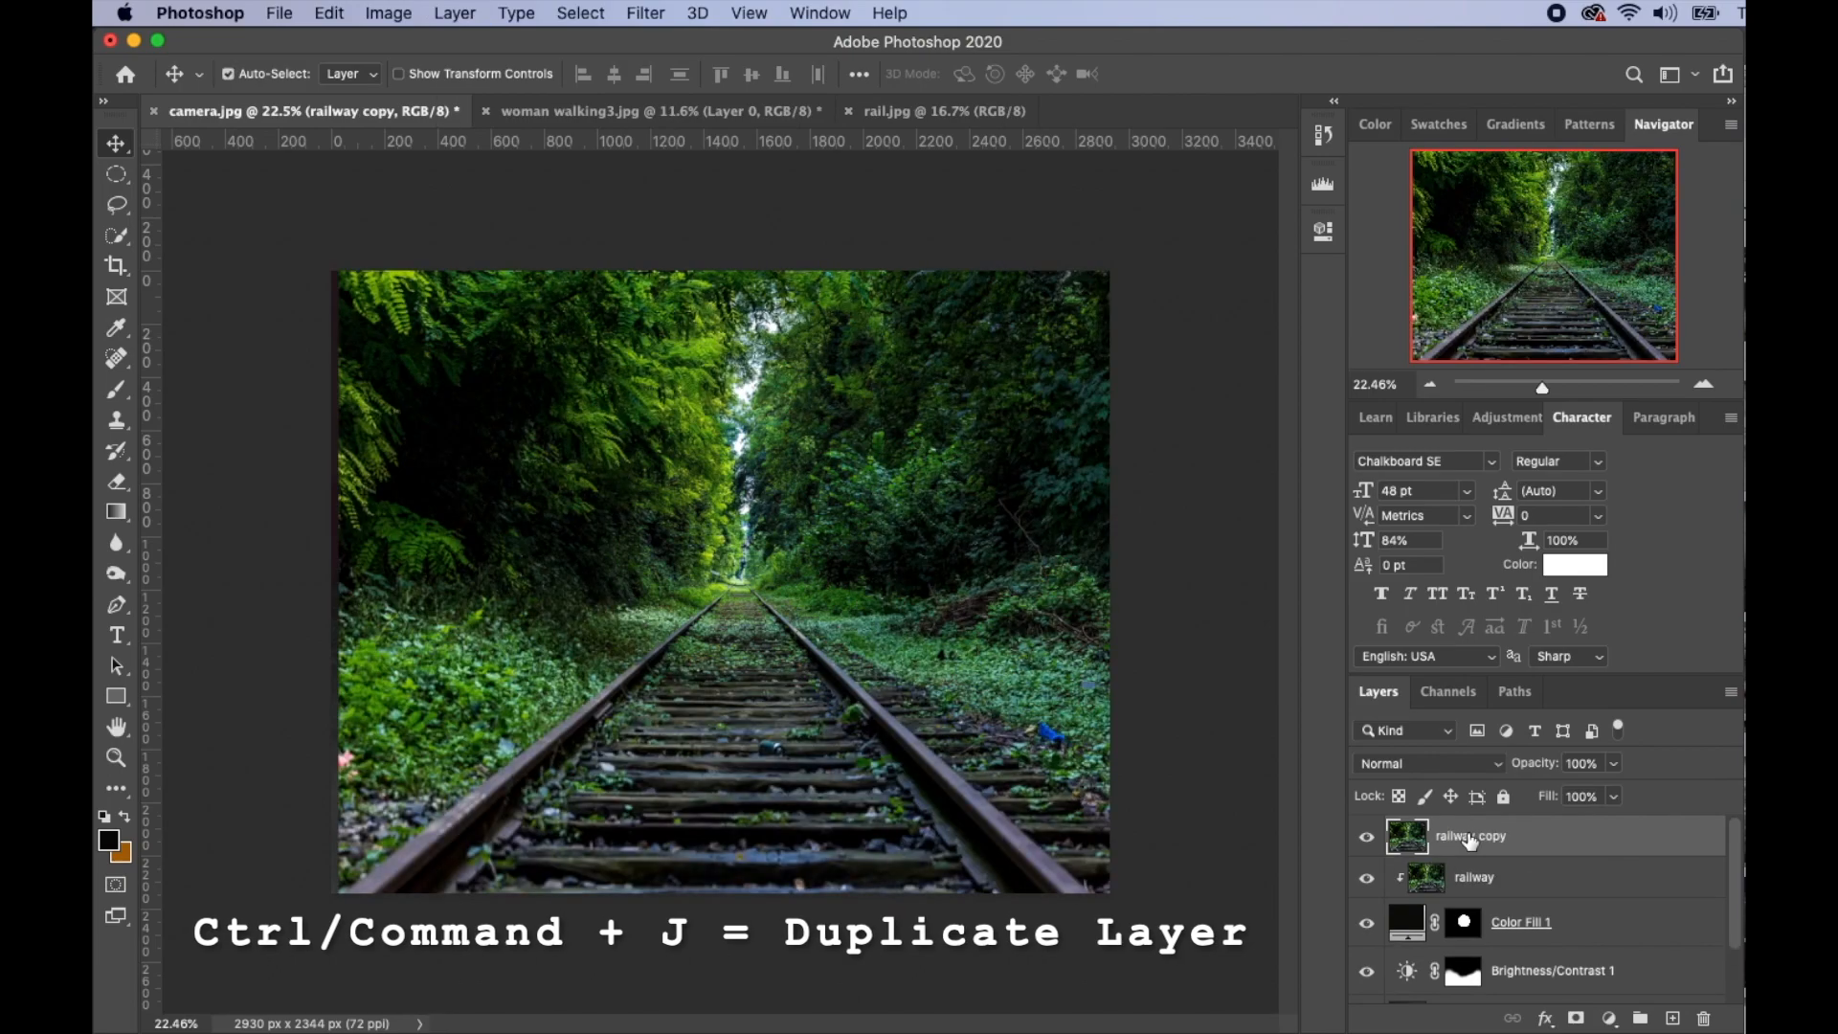
pyautogui.click(119, 209)
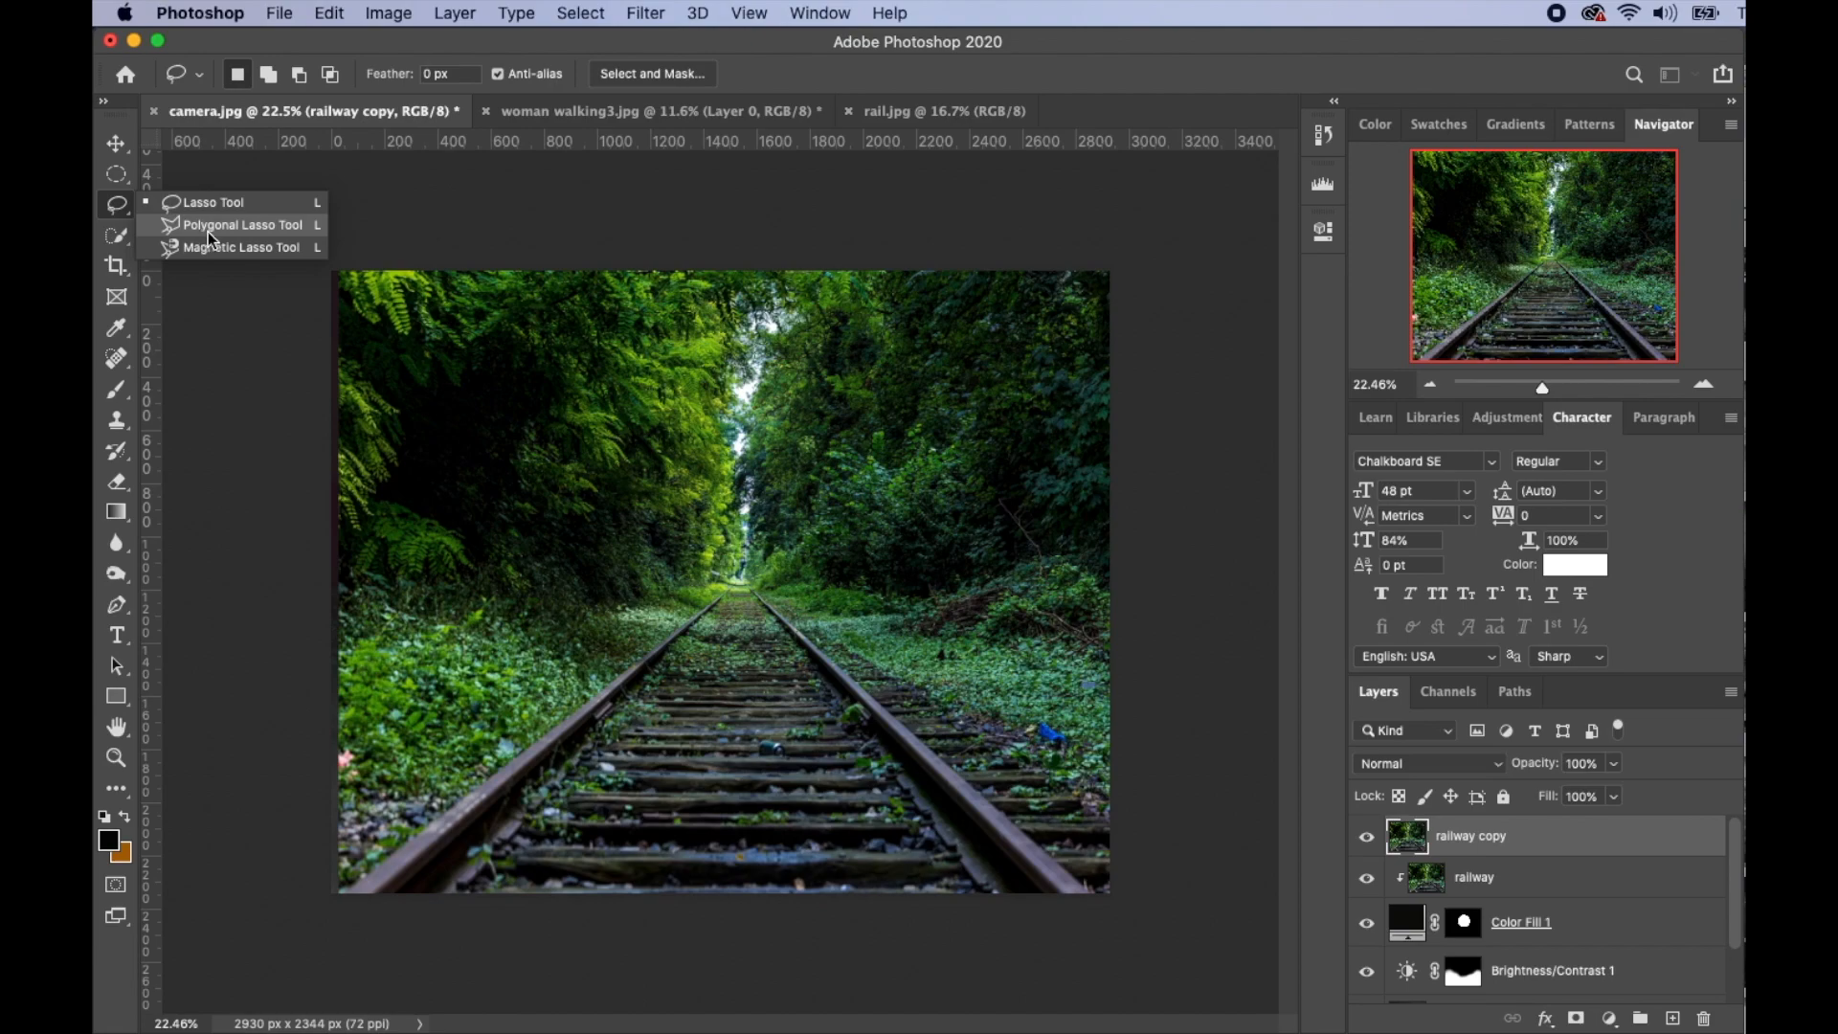
pyautogui.click(224, 228)
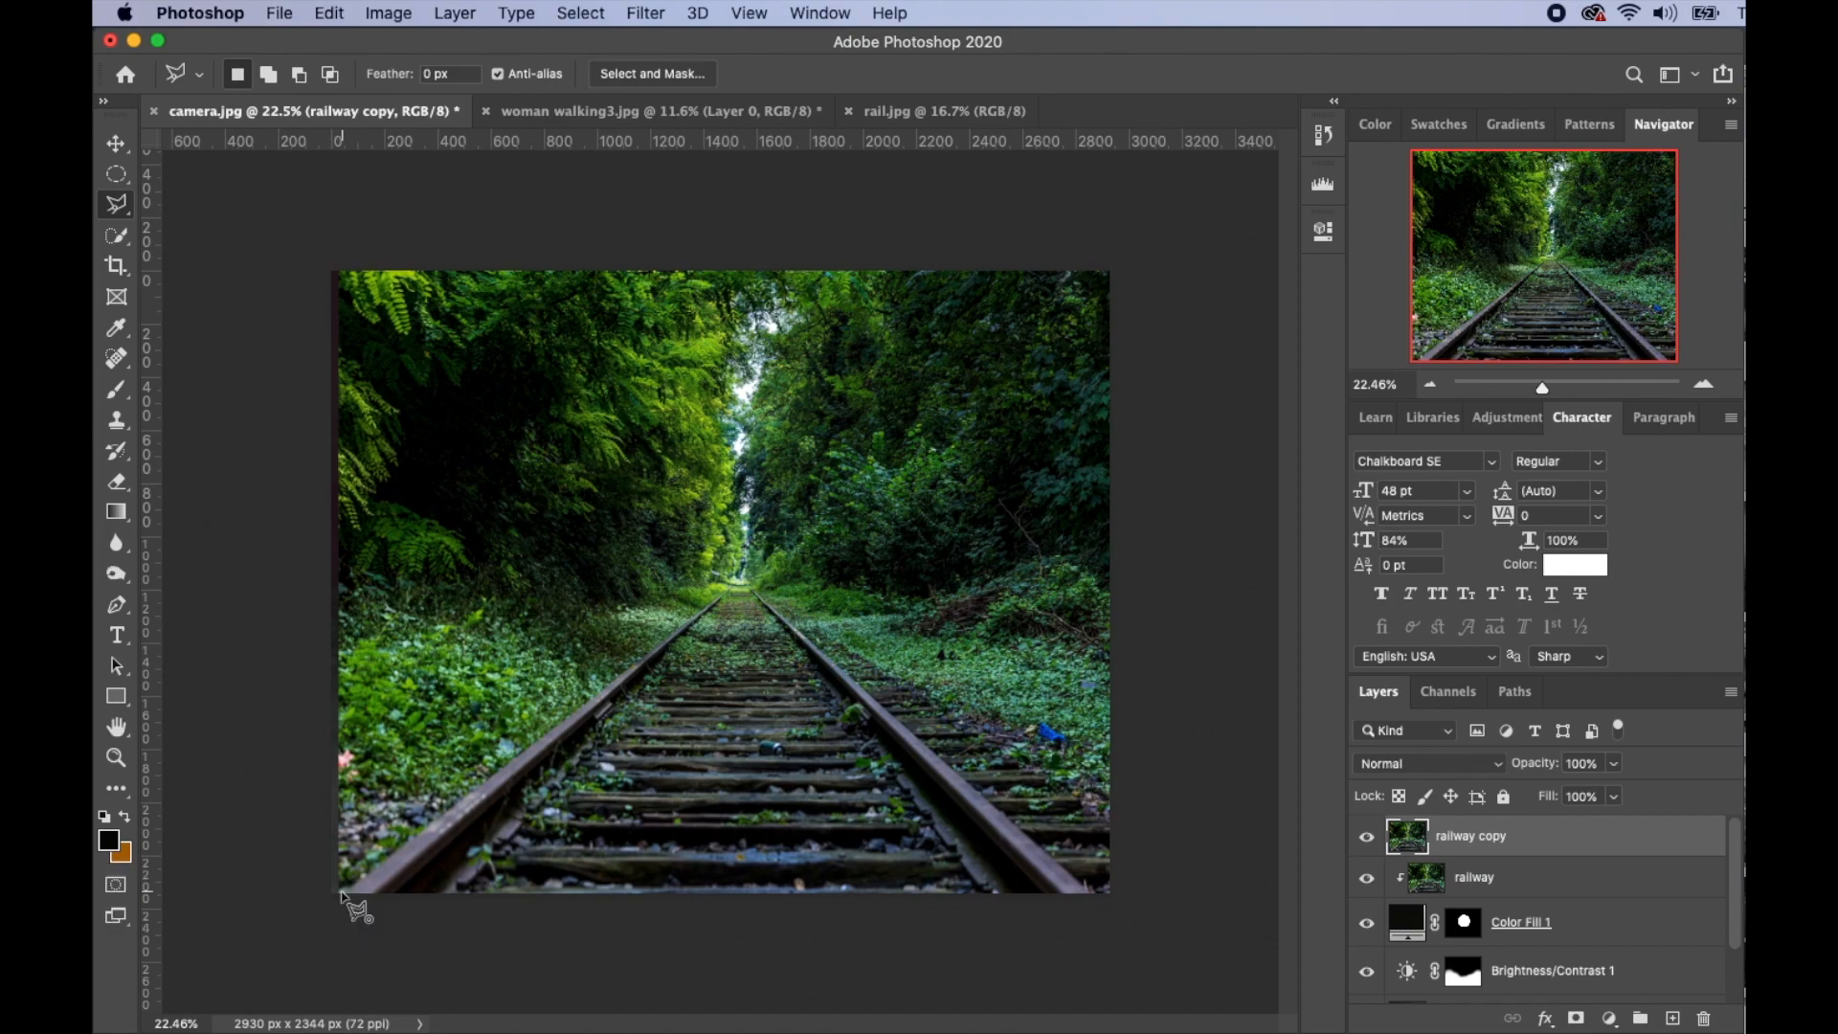
# - Mask the railway copy to a polygon tracing the tracks from the lens to the bottom edge
pyautogui.click(341, 892)
pyautogui.click(710, 606)
pyautogui.click(771, 606)
pyautogui.click(1092, 896)
pyautogui.click(343, 898)
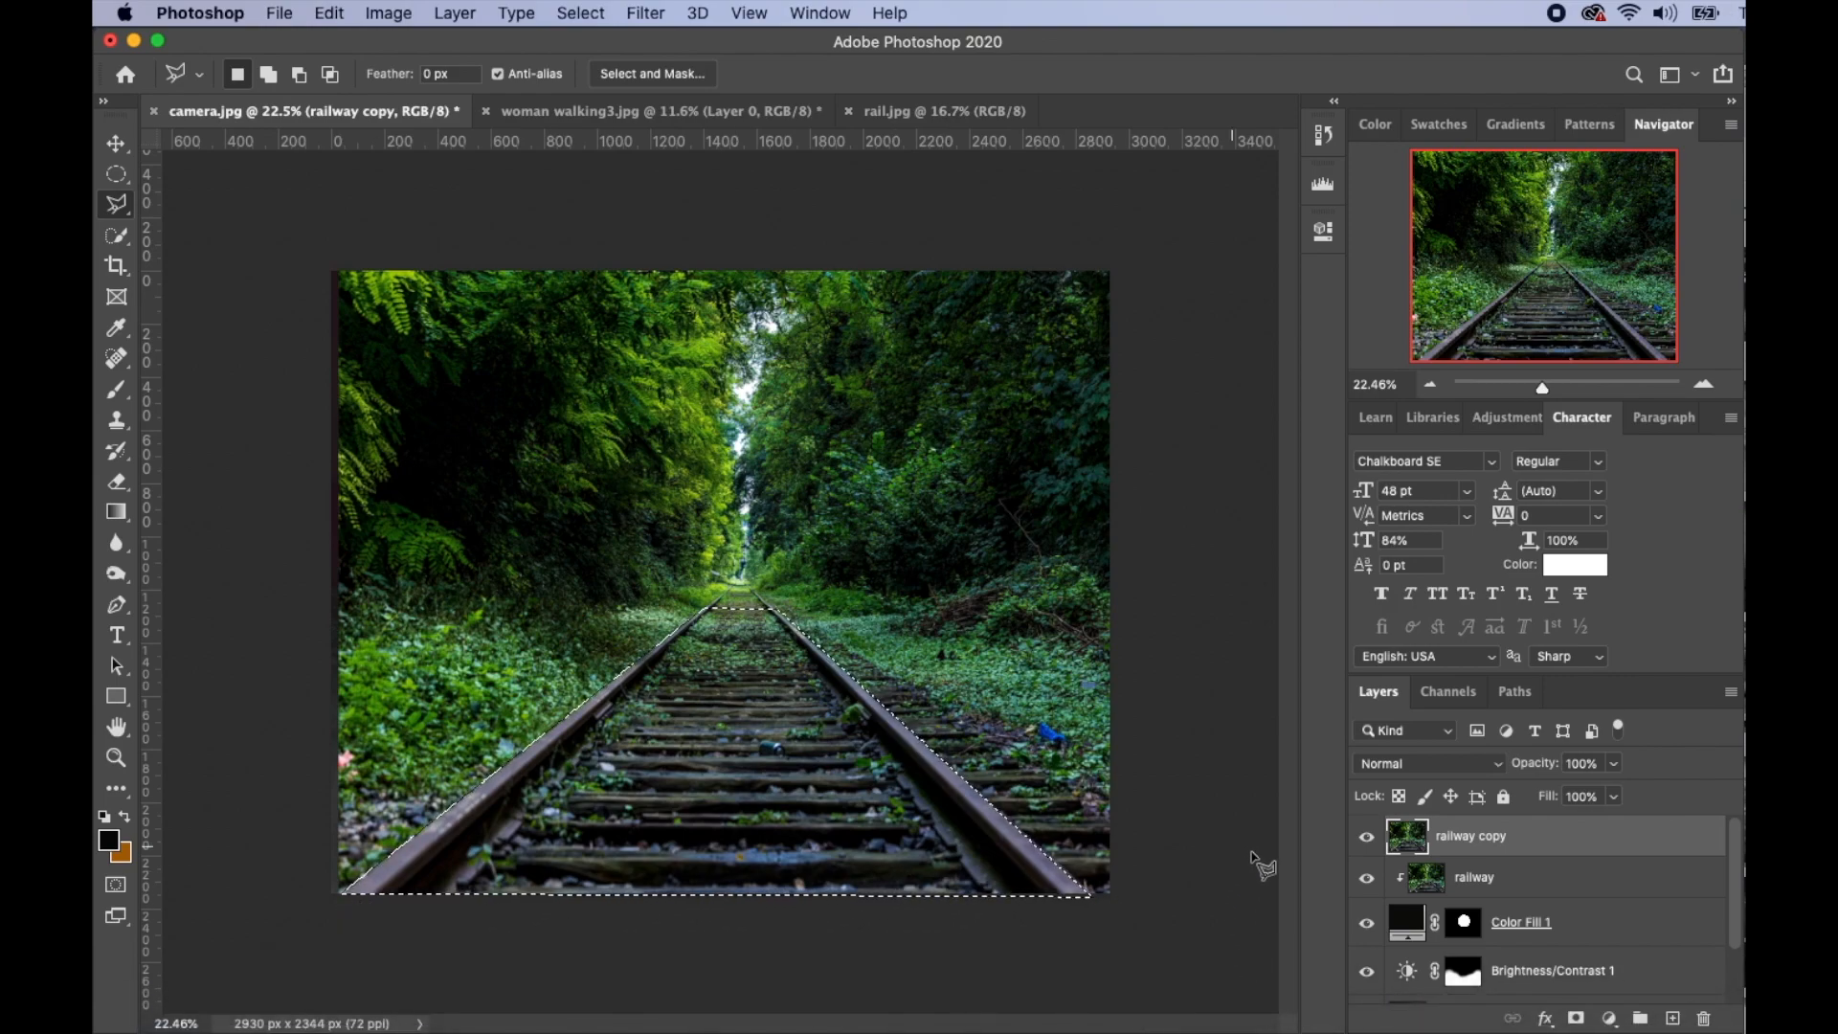
pyautogui.click(1577, 1019)
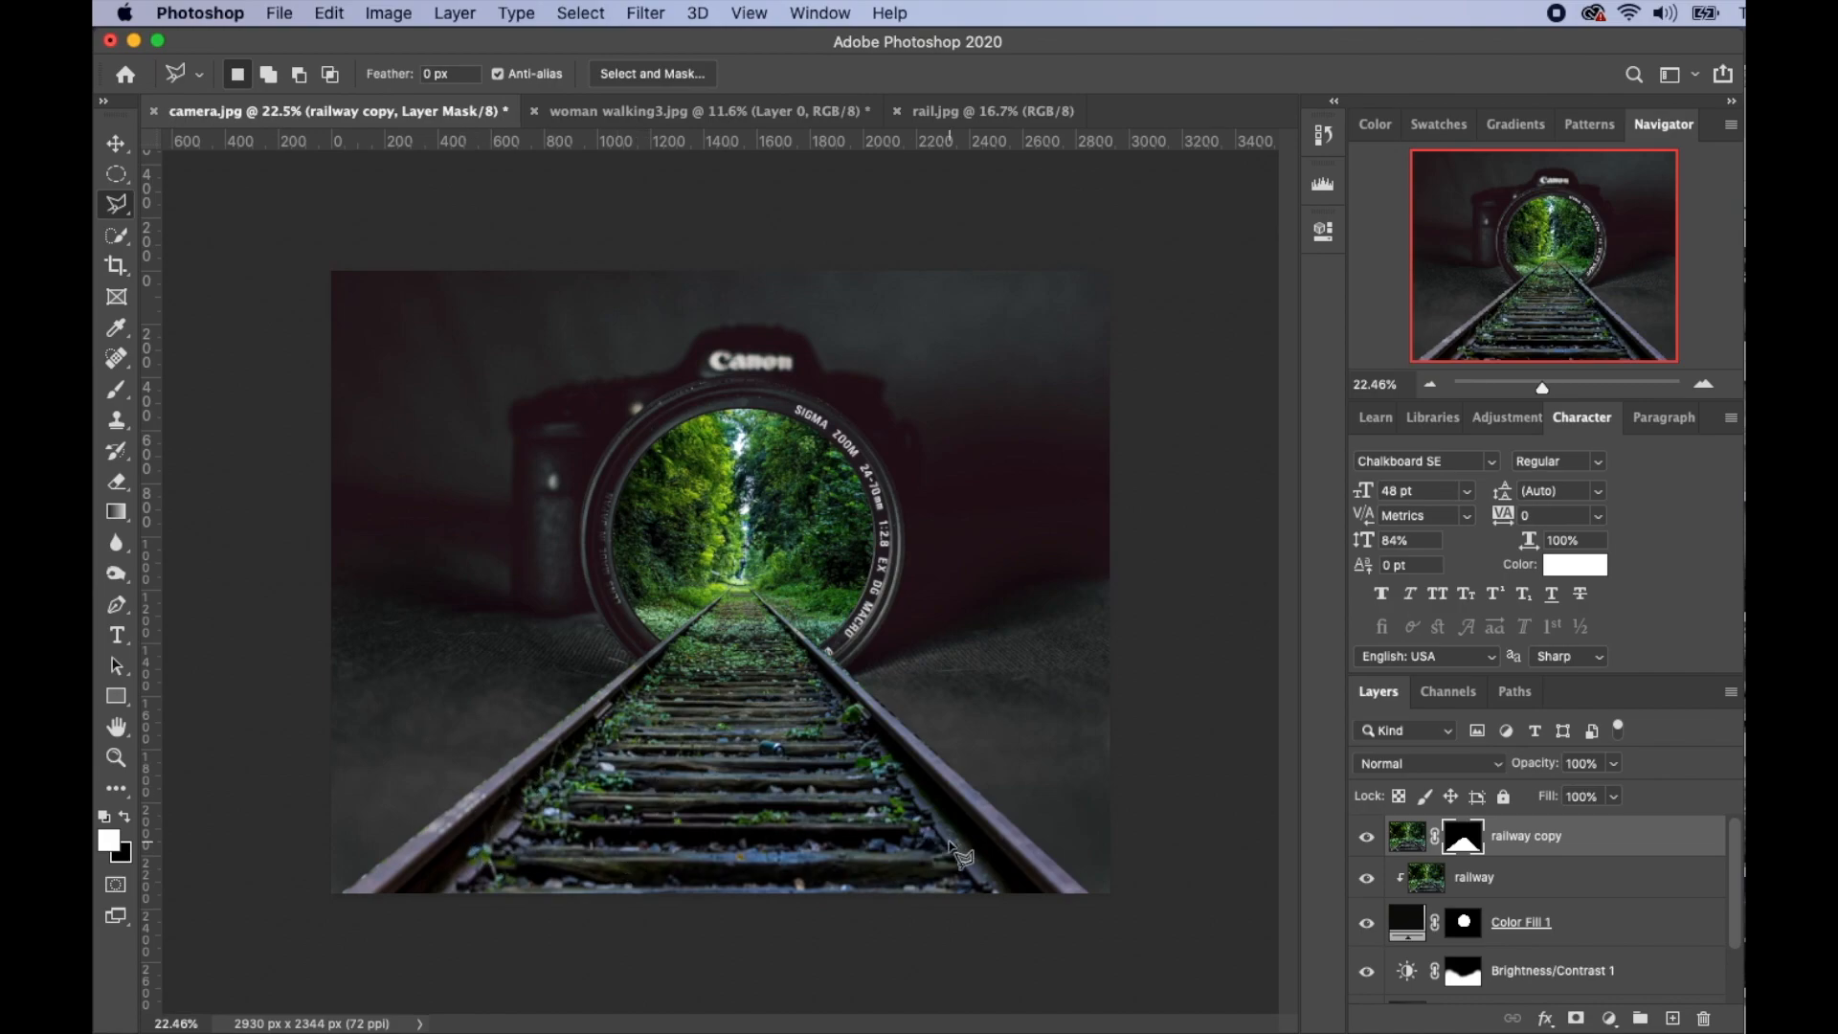
# - Add a Brightness/Contrast layer clipped to the railway copy with Brightness about -93
pyautogui.click(1609, 1018)
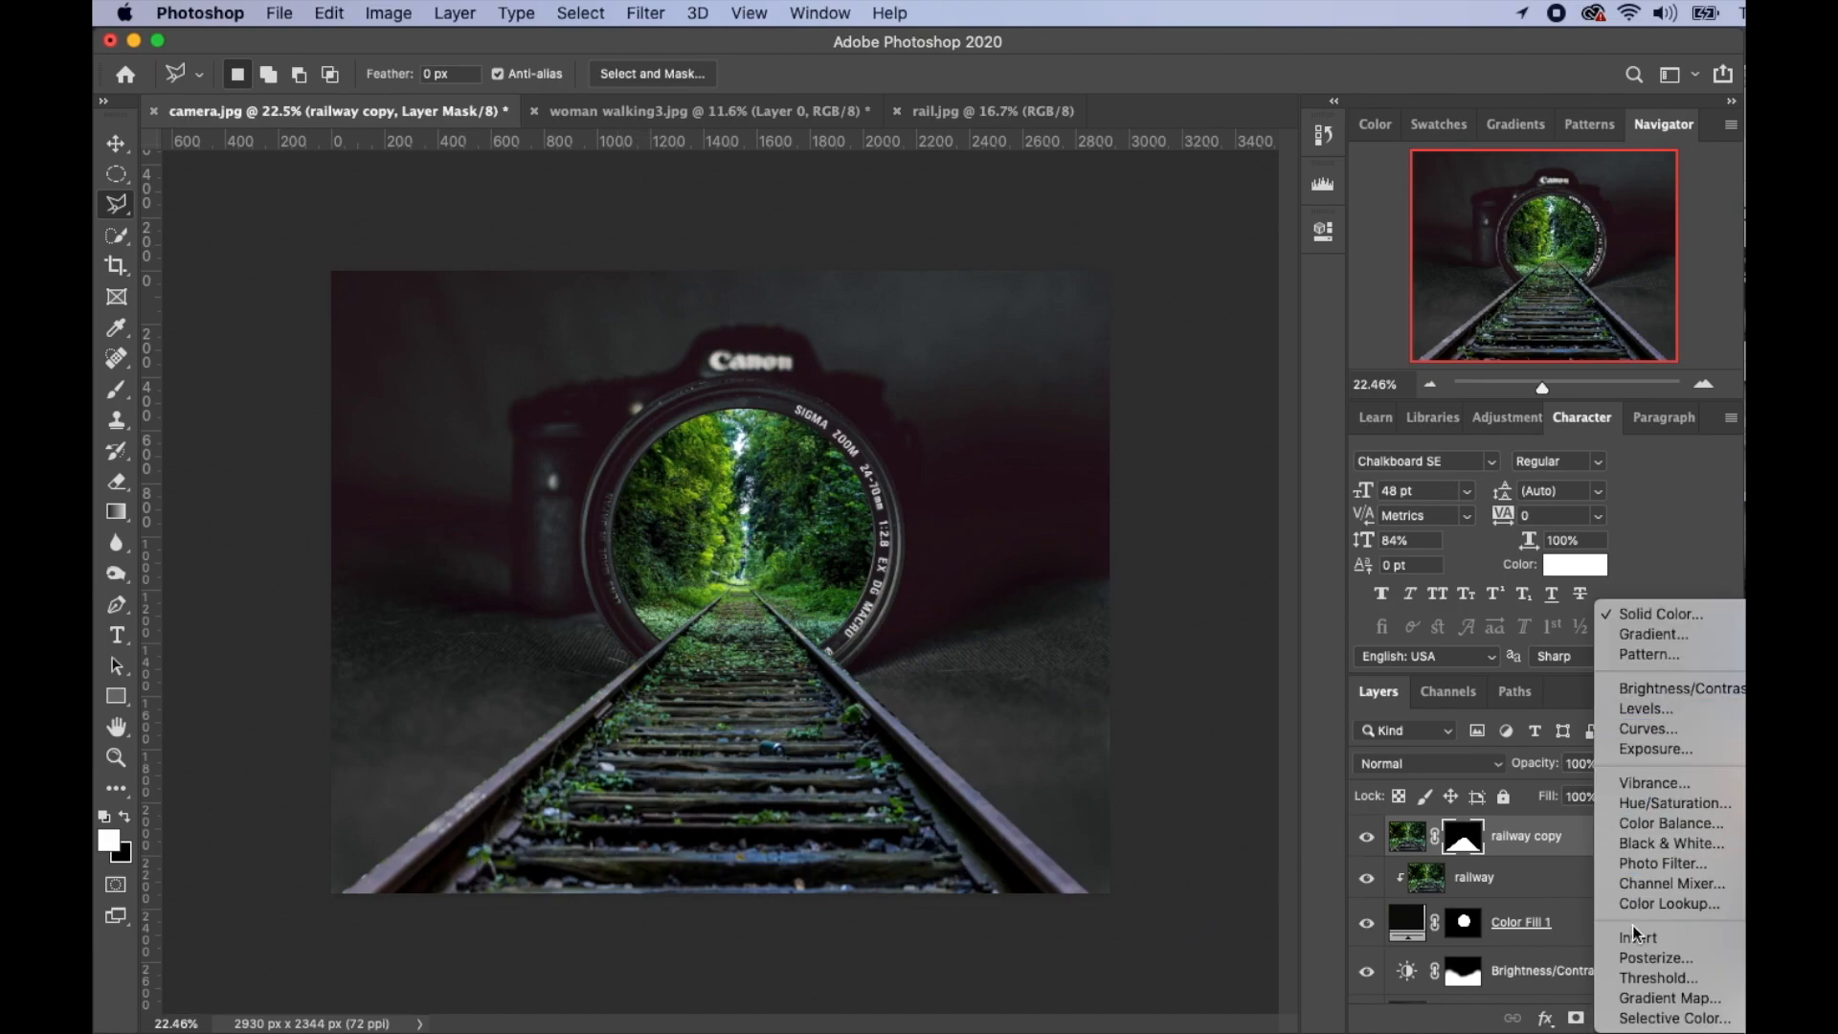
pyautogui.click(1666, 691)
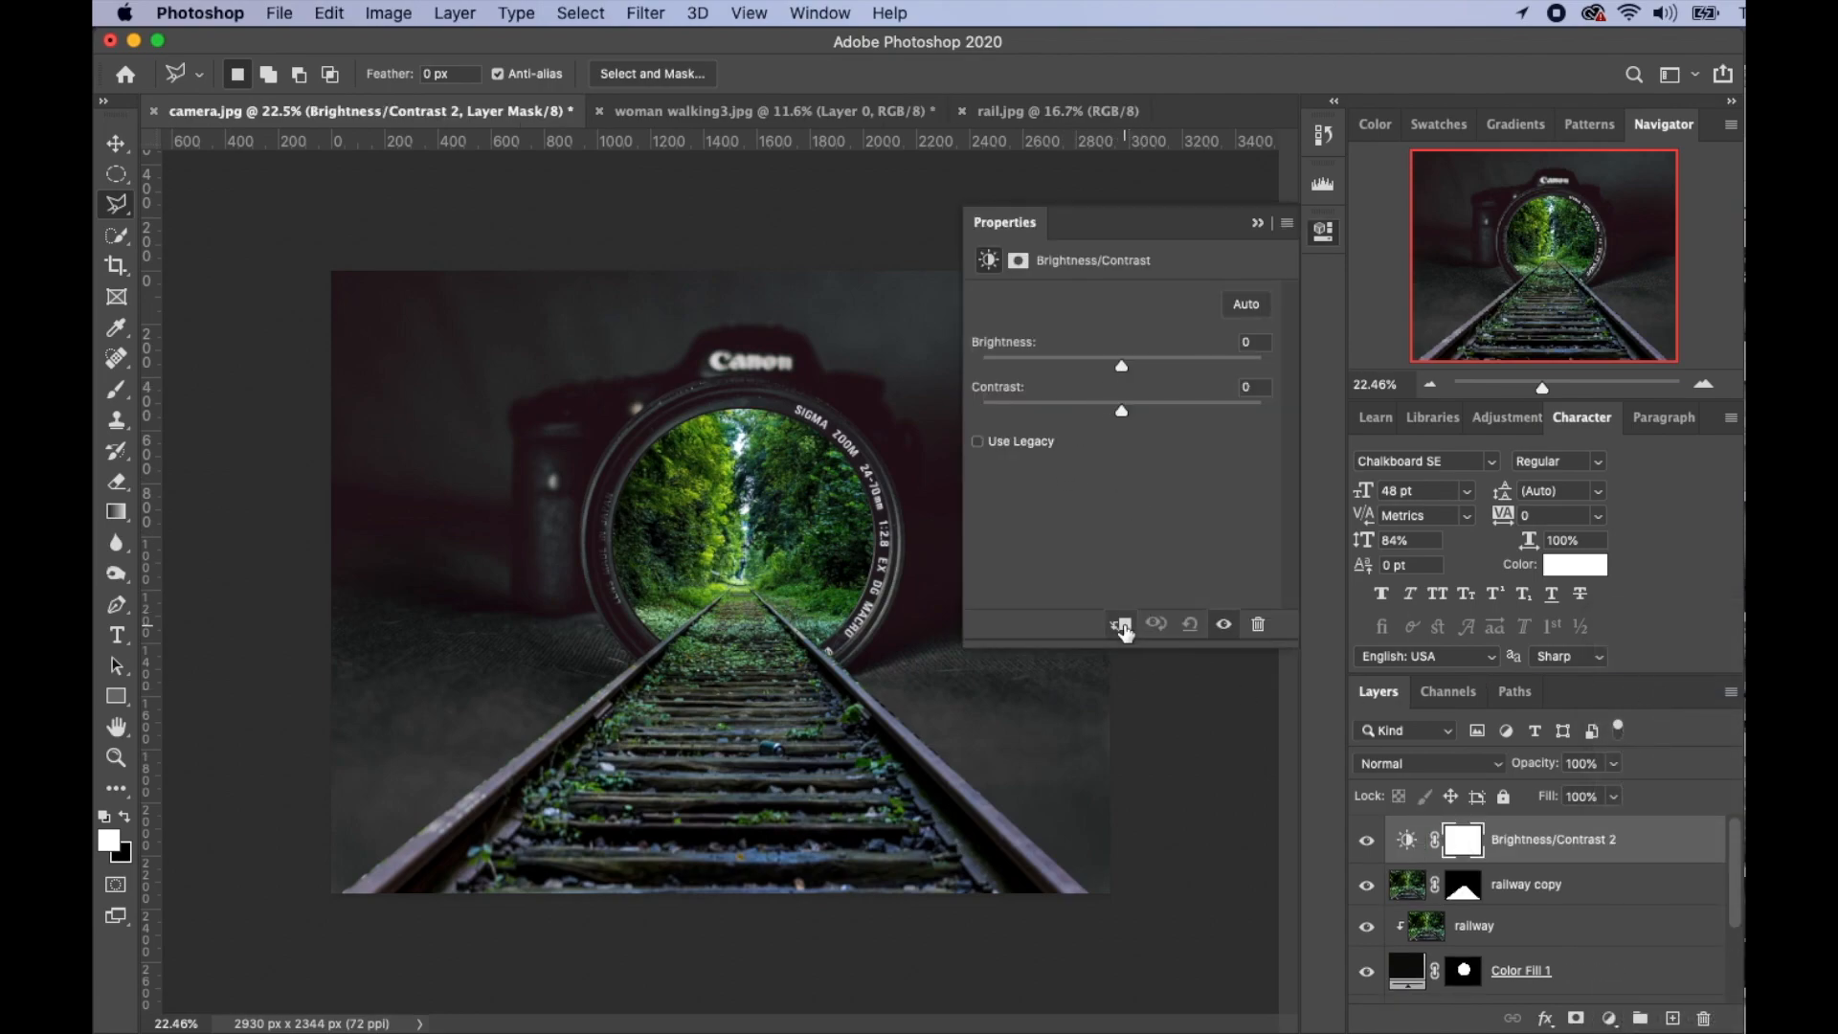
pyautogui.click(1122, 624)
pyautogui.moveTo(1121, 367); pyautogui.dragTo(1035, 367)
pyautogui.click(1258, 223)
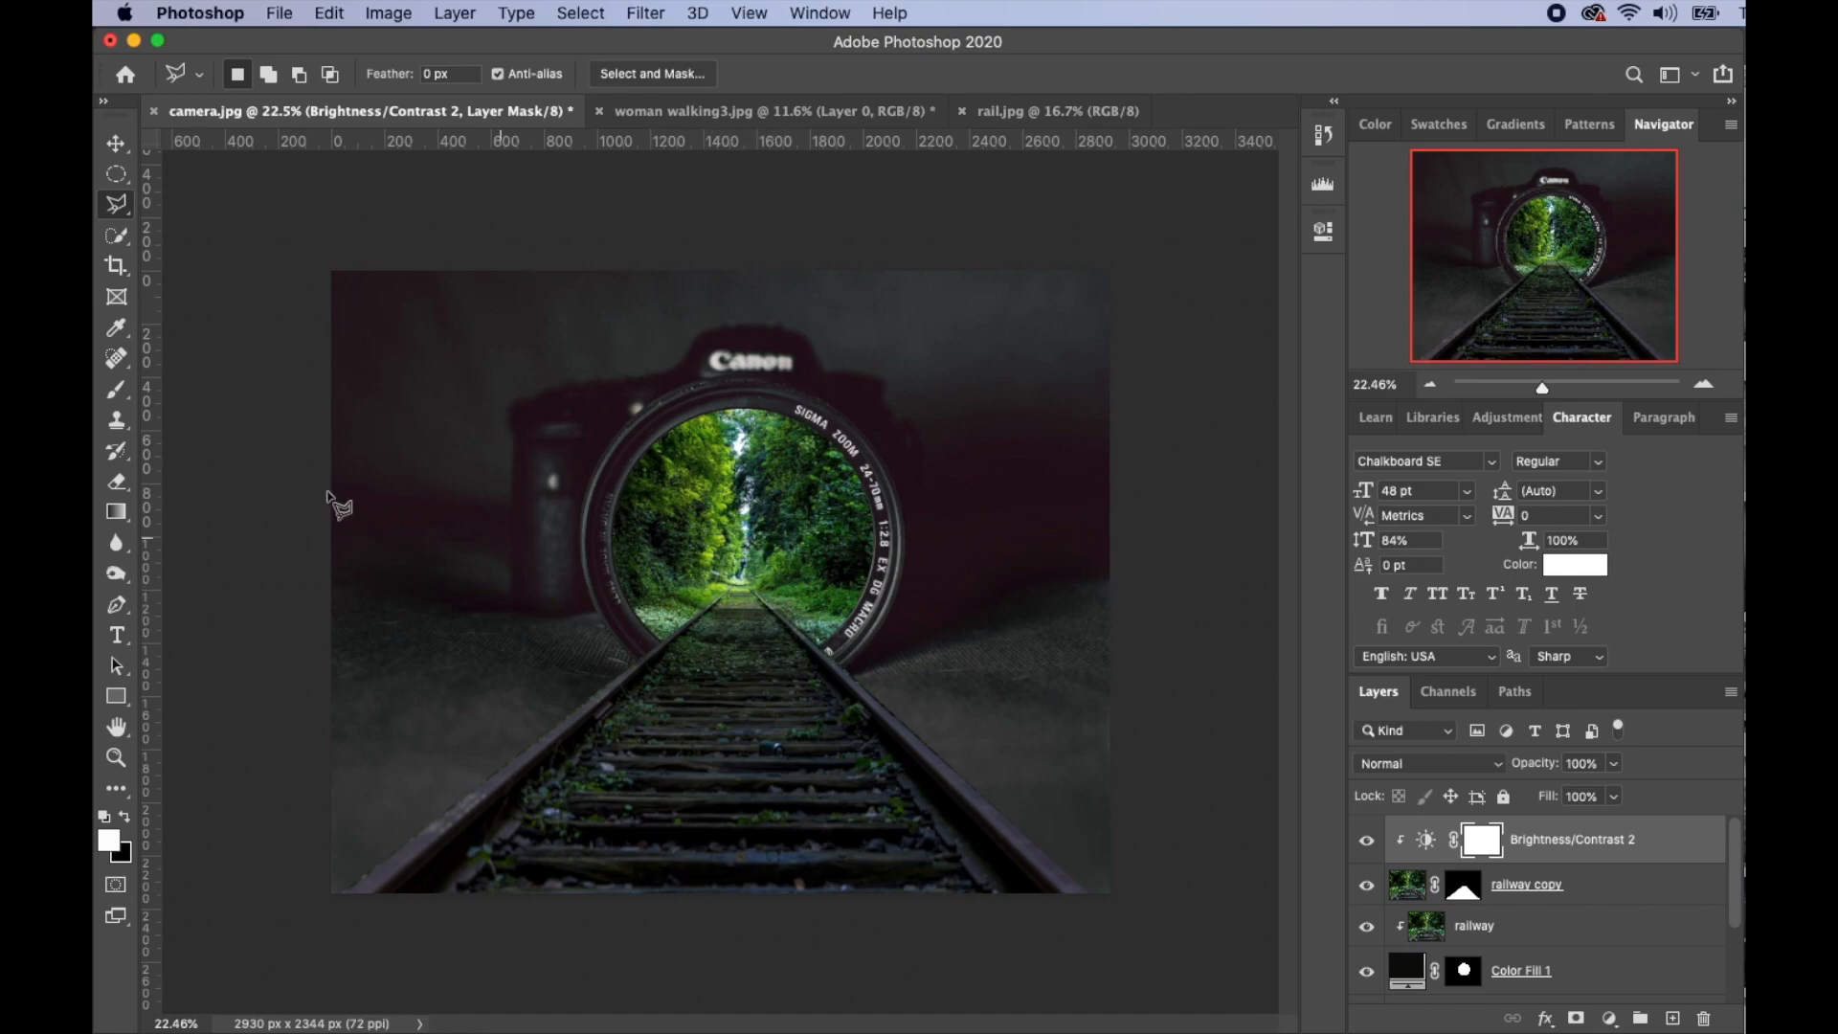
# - Paint black on its mask with a 250 px brush to keep the rails near the lens bright
pyautogui.press('x')
pyautogui.press('v')
pyautogui.click(116, 389)
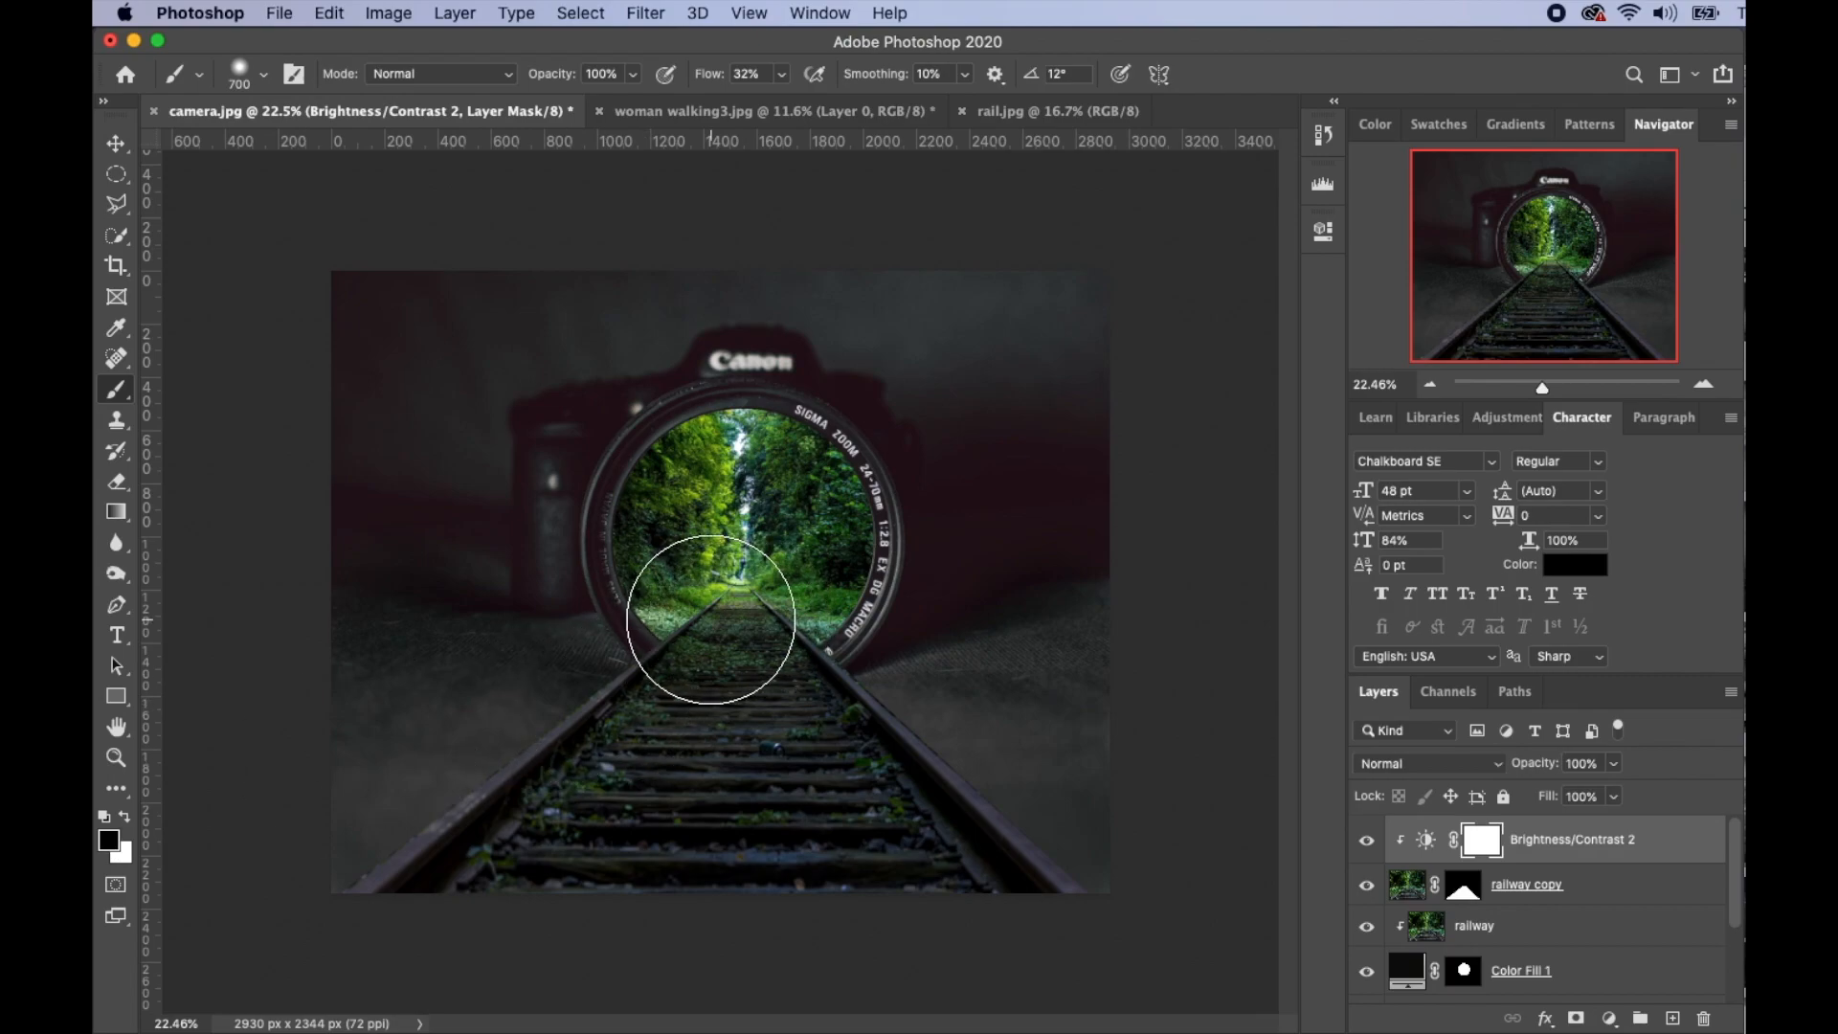
pyautogui.press('[')
pyautogui.press('[')
pyautogui.press('[')
pyautogui.press('[')
pyautogui.press('[')
pyautogui.press('[')
pyautogui.press('[')
pyautogui.press('[')
pyautogui.moveTo(711, 619)
pyautogui.mouseDown()
pyautogui.moveTo(780, 623)
pyautogui.moveTo(773, 646)
pyautogui.moveTo(756, 537)
pyautogui.mouseUp()
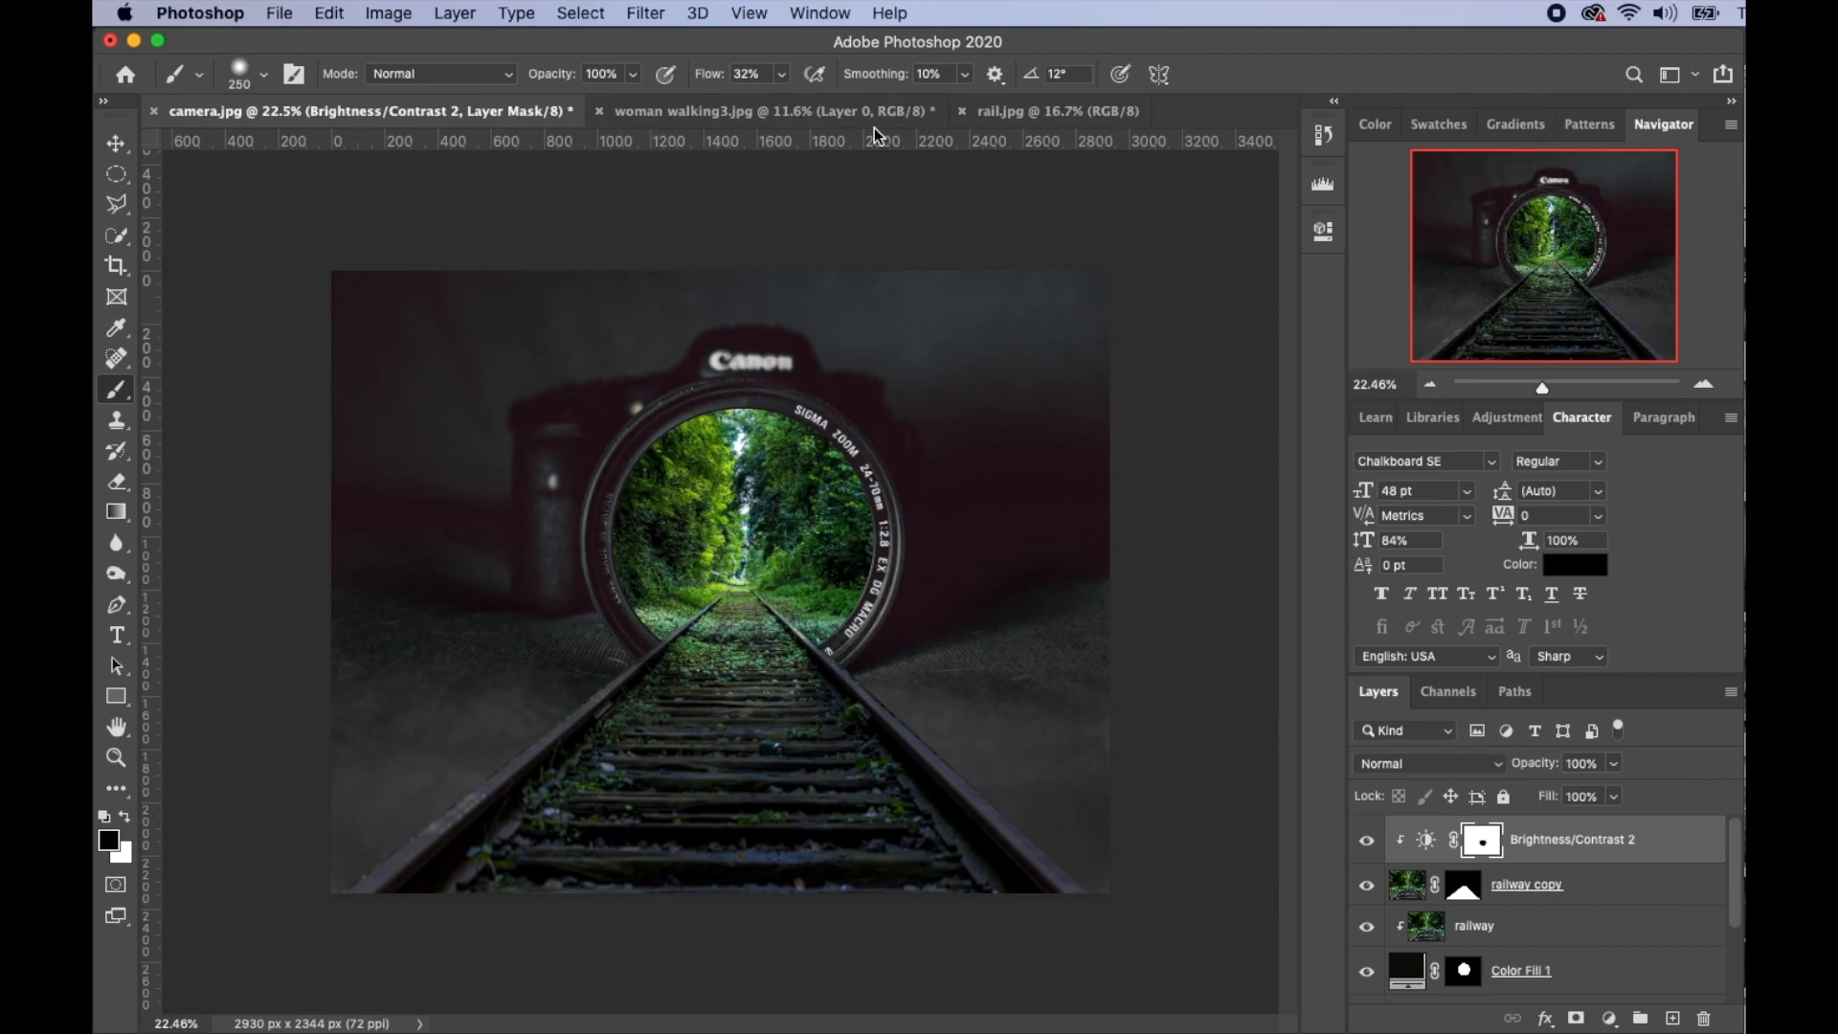
# - Switch to woman walking3.jpg and zoom in closely on the woman
pyautogui.click(778, 107)
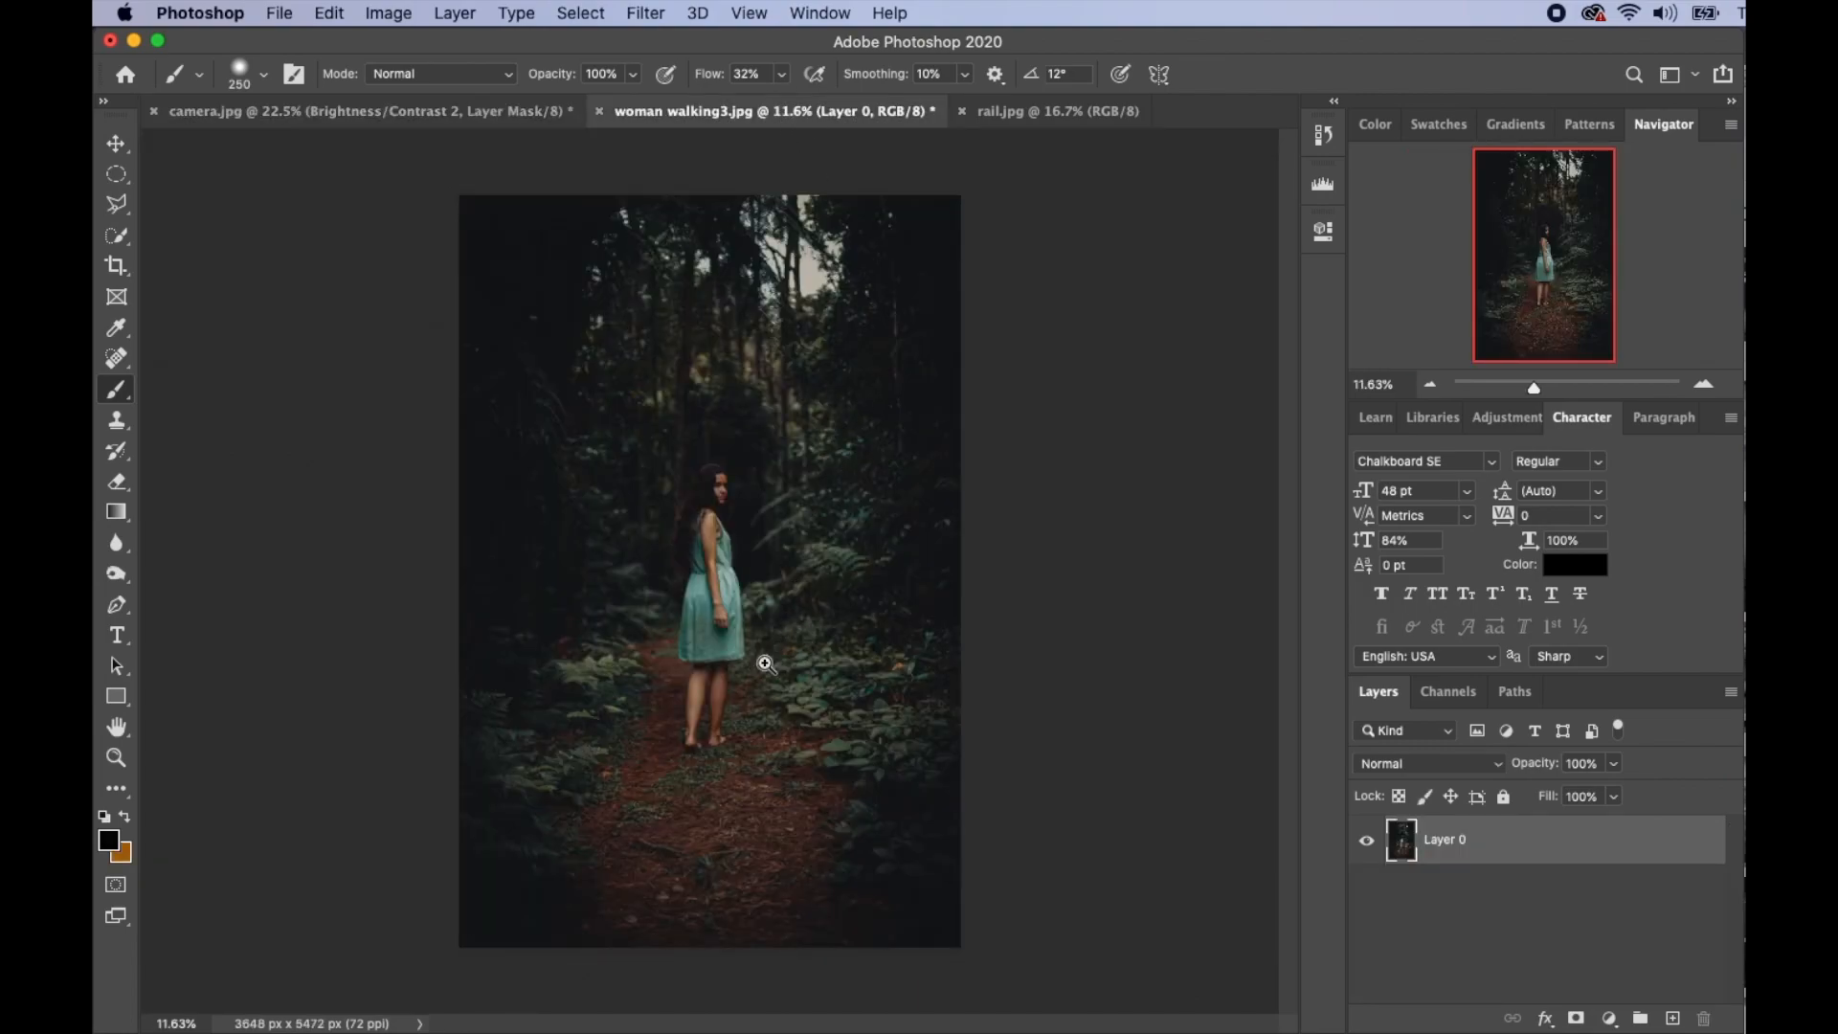
pyautogui.moveTo(766, 664); pyautogui.dragTo(853, 578)
pyautogui.scroll(2, 734, 657)
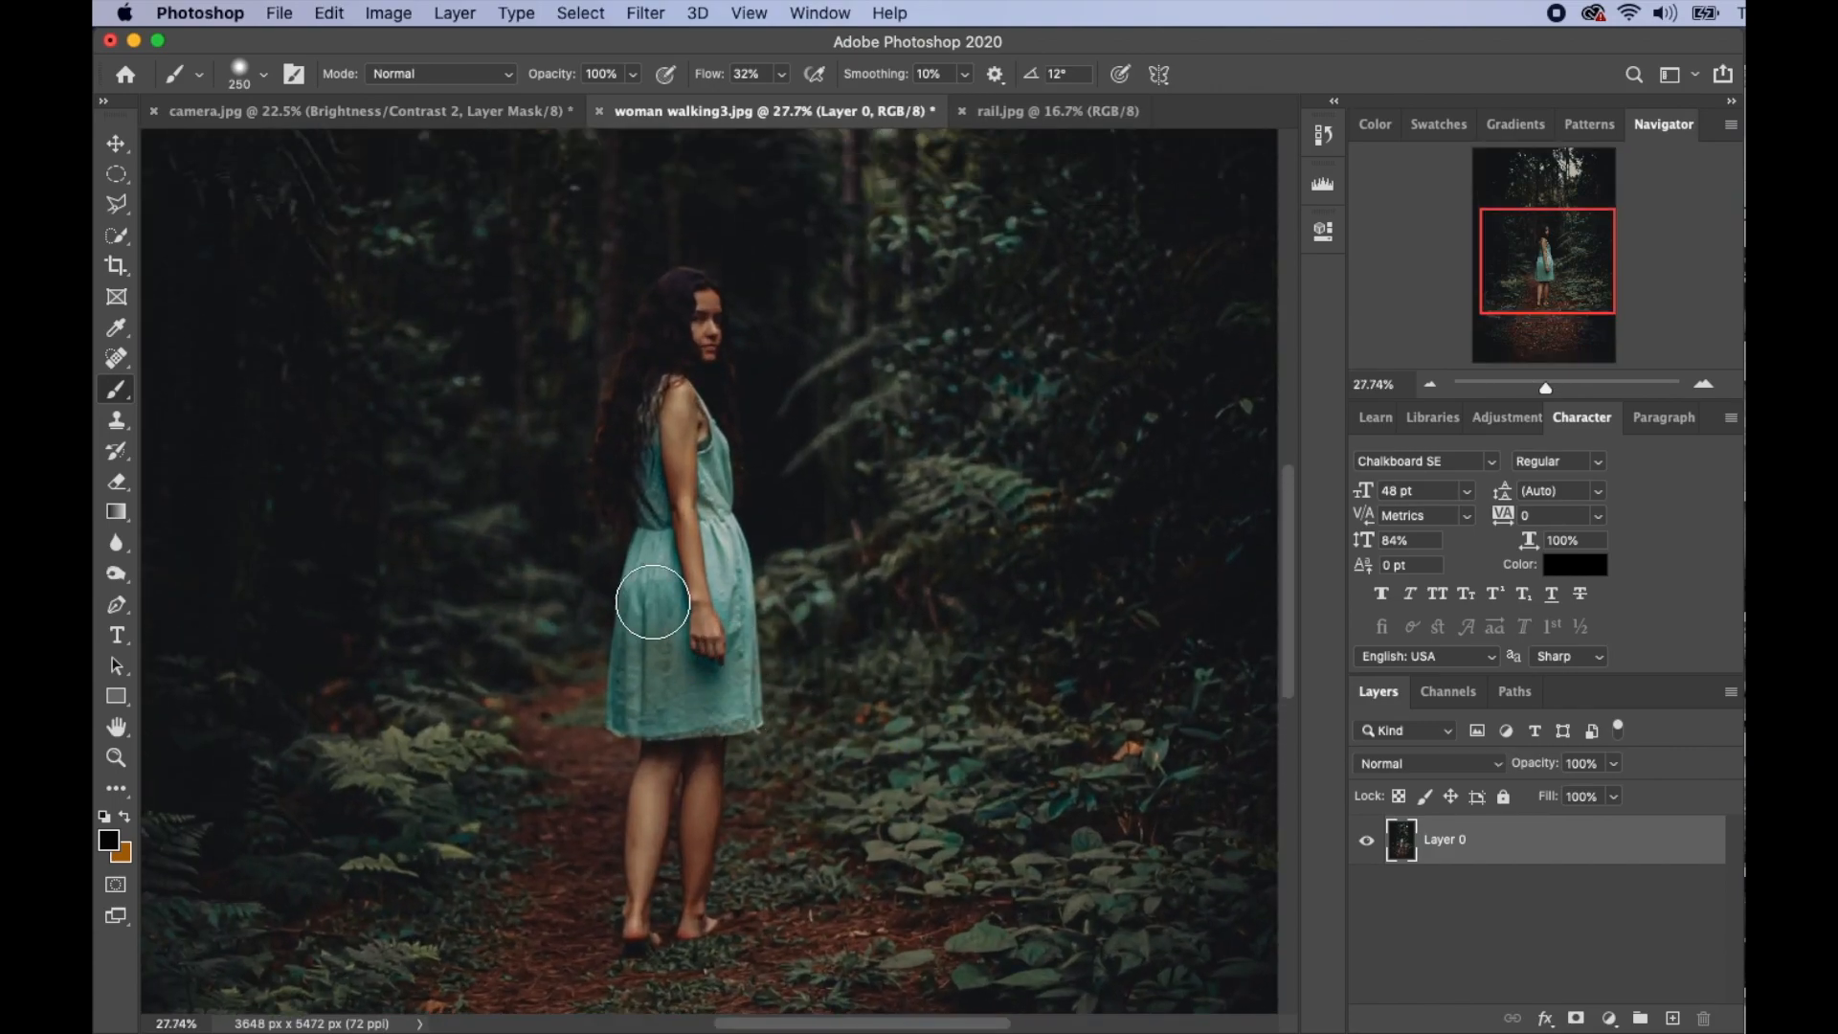
pyautogui.click(119, 239)
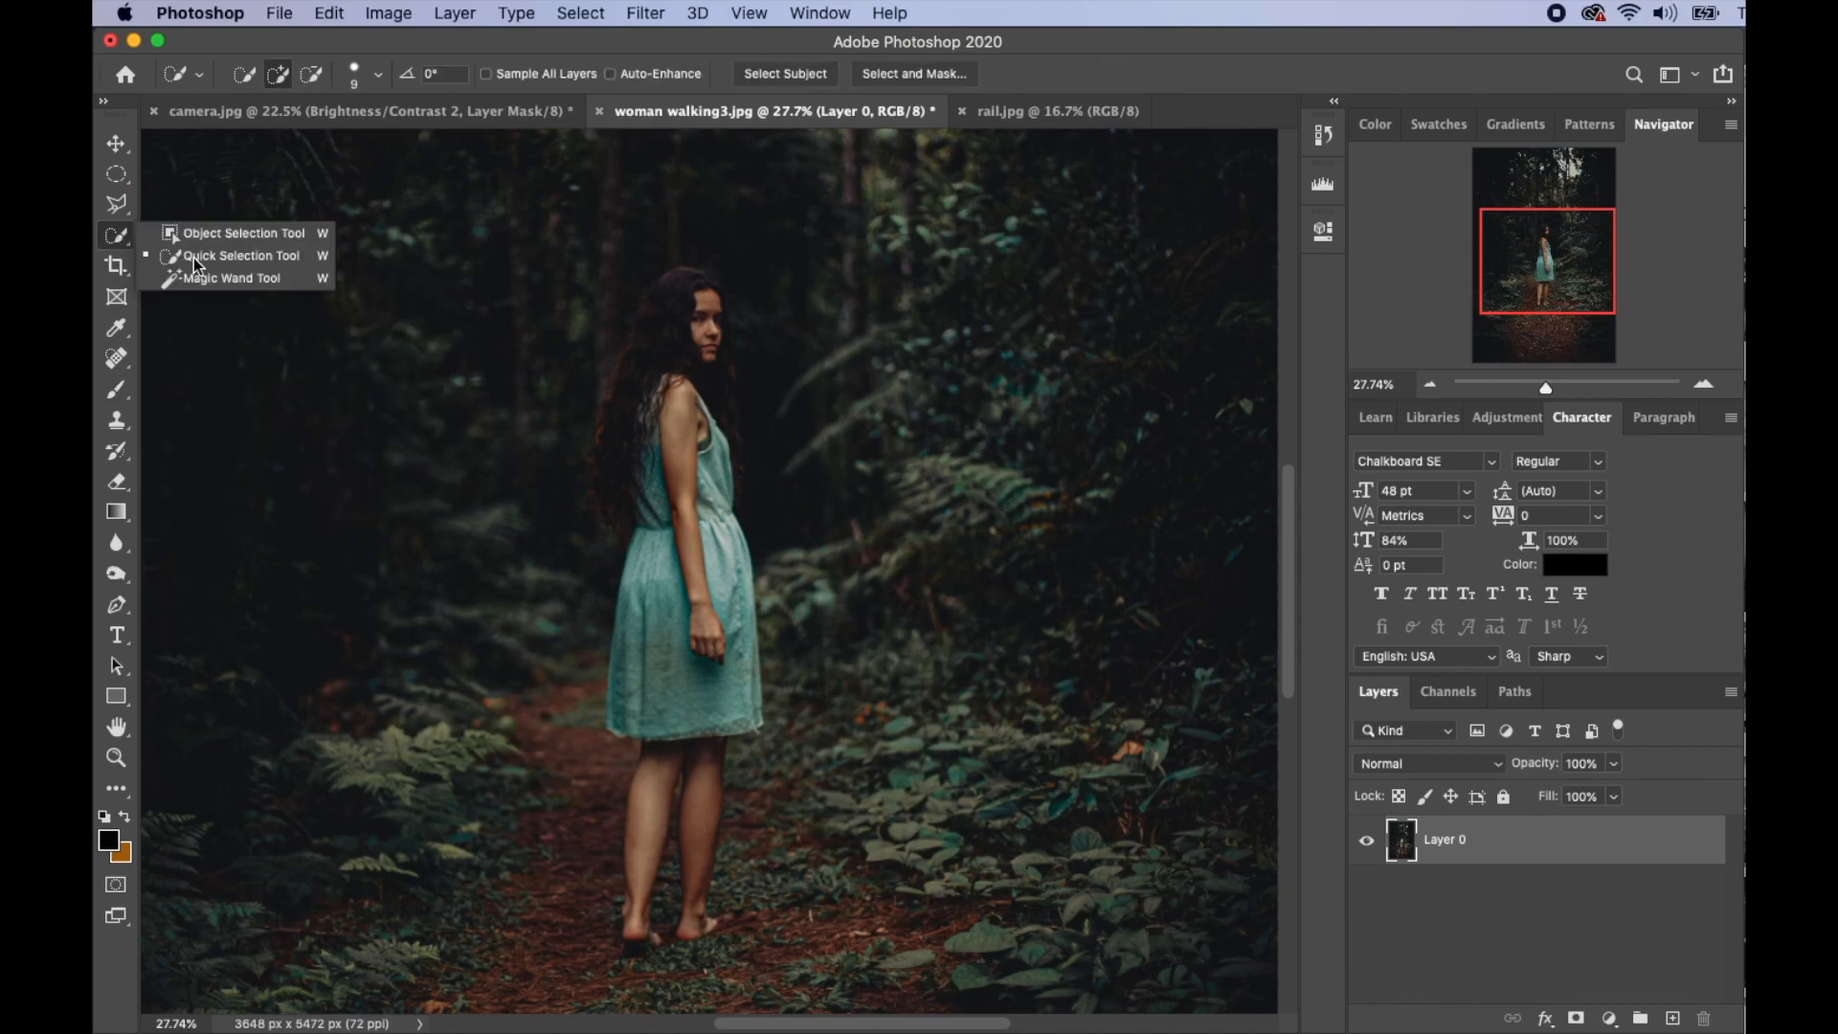
pyautogui.click(194, 256)
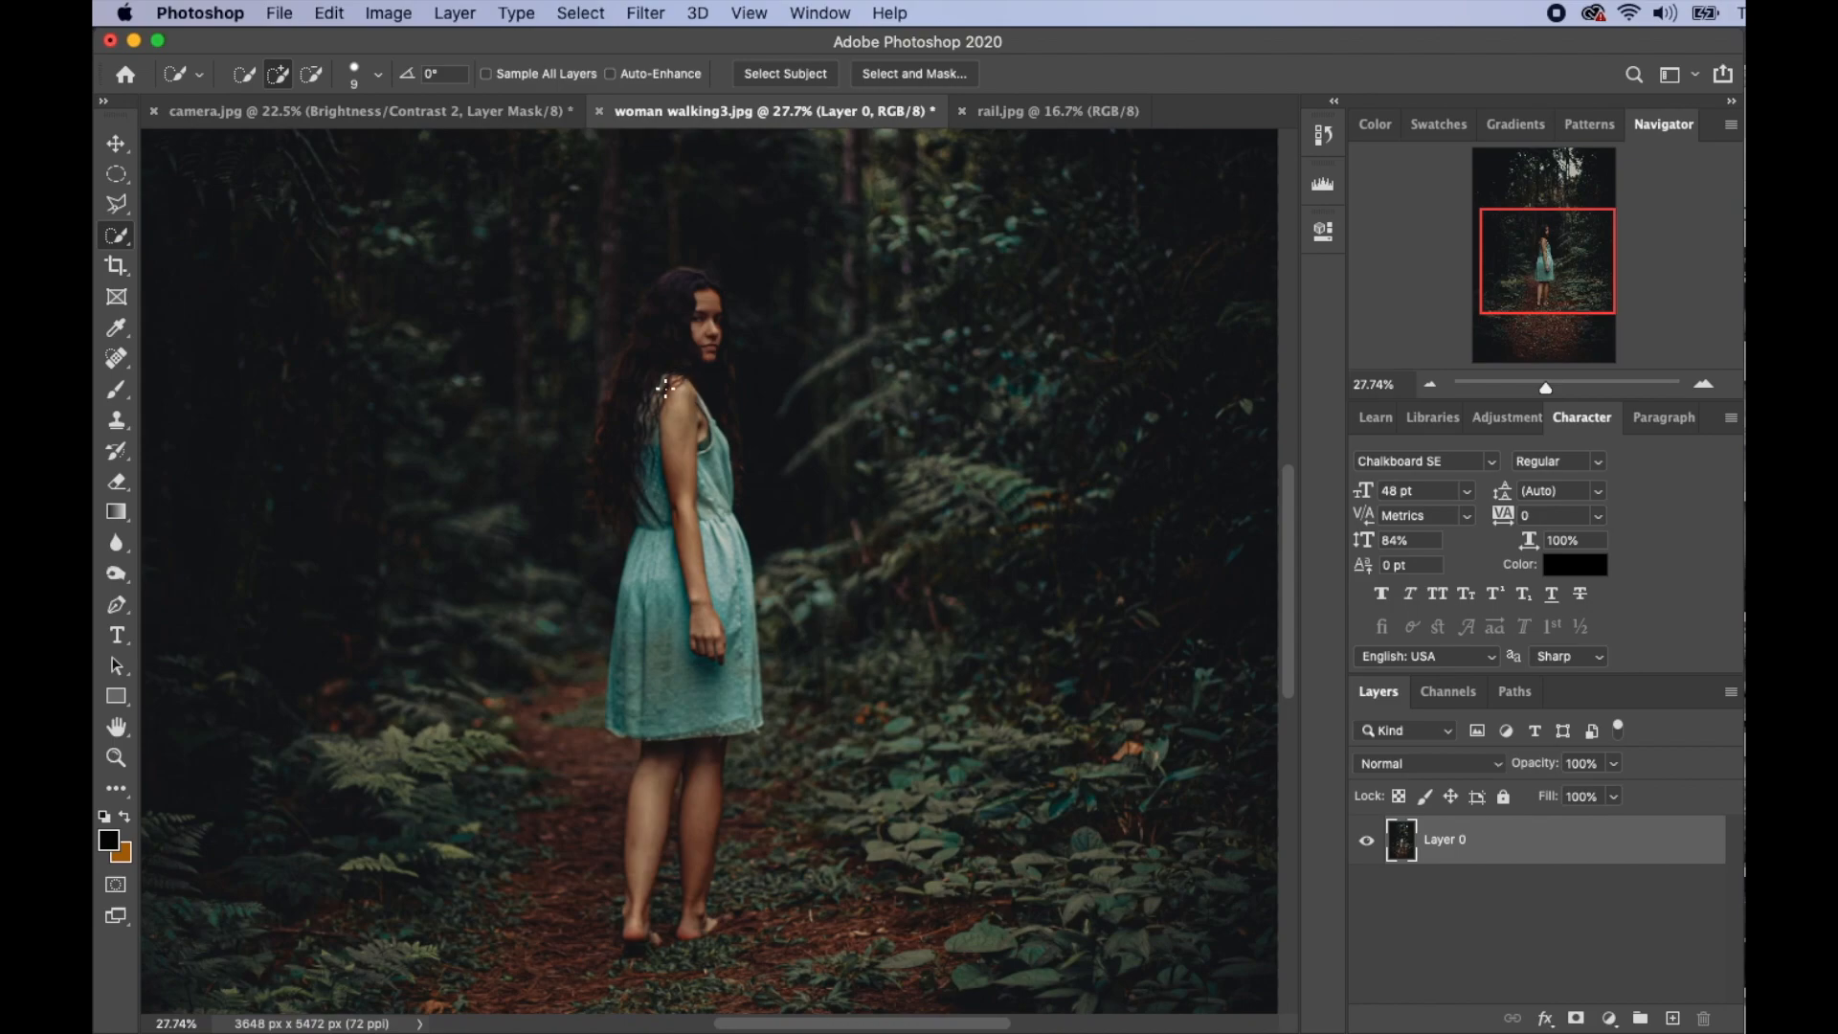
pyautogui.moveTo(675, 403); pyautogui.dragTo(723, 345)
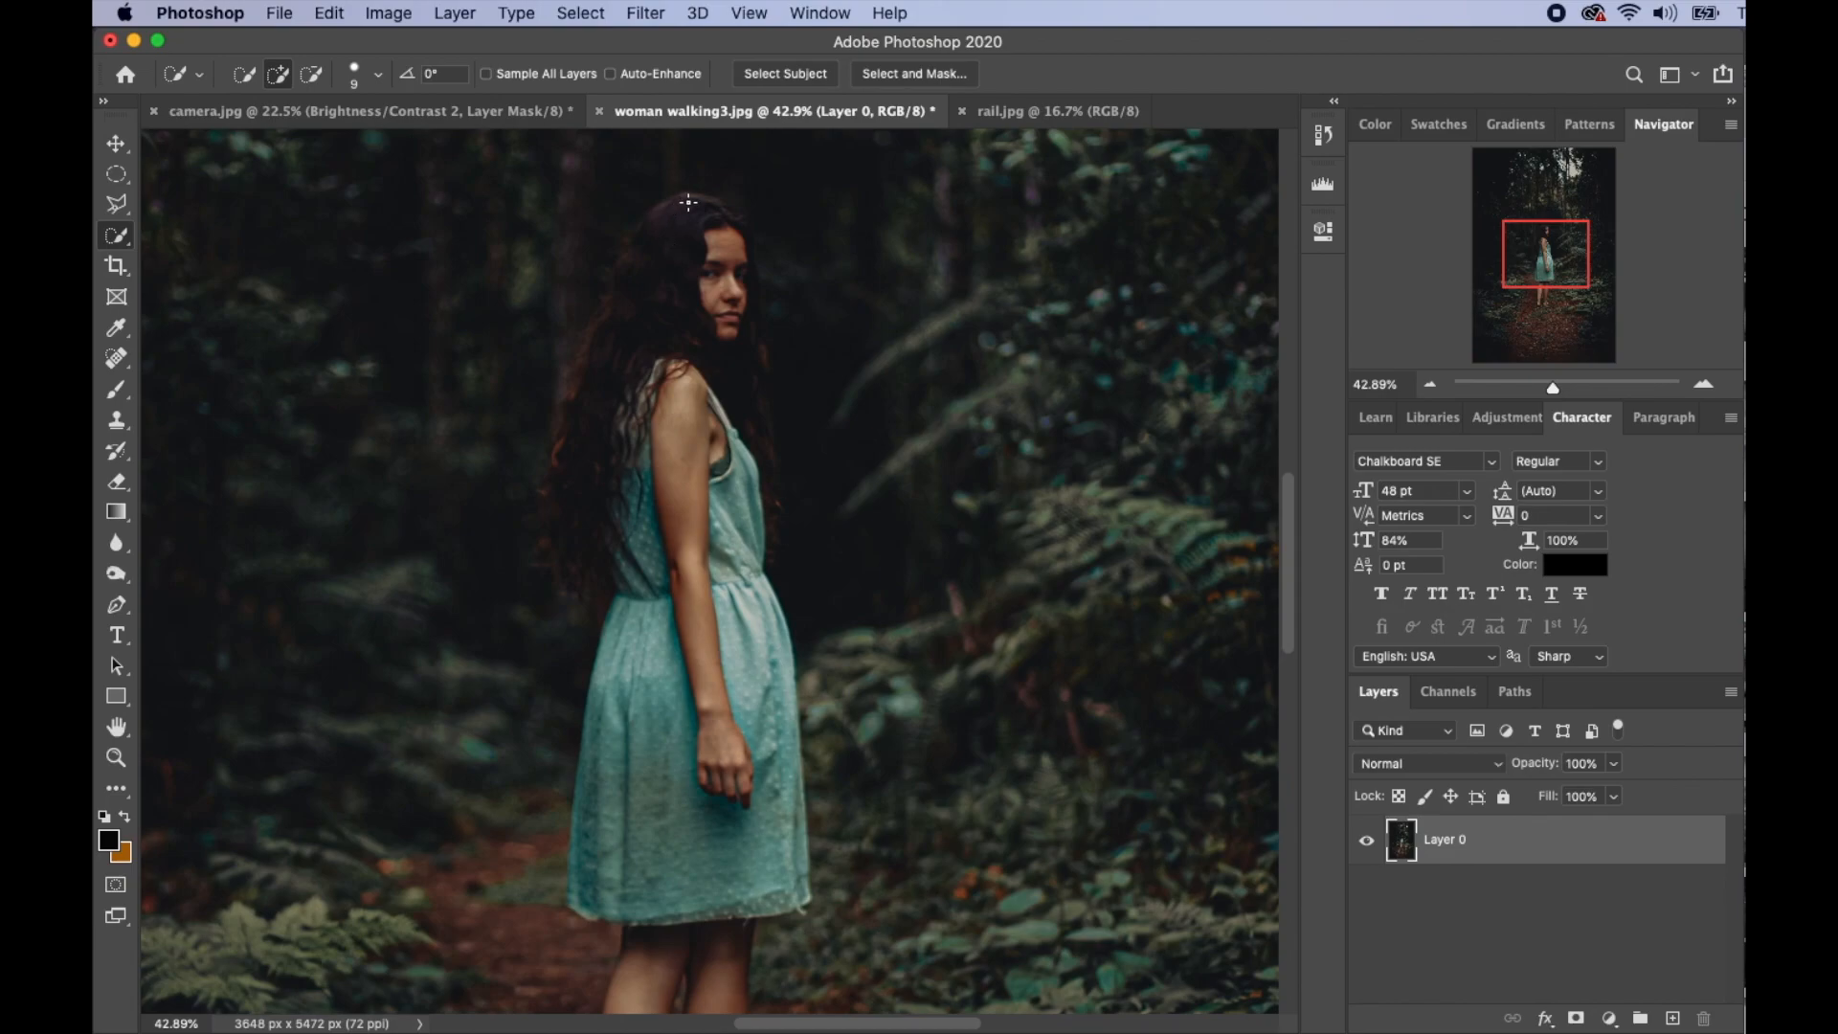
# - Quick-select the woman from hair to feet, excluding the gap between her legs, and drag her toward camera.jpg
pyautogui.press(']')
pyautogui.press(']')
pyautogui.moveTo(700, 337); pyautogui.dragTo(673, 837)
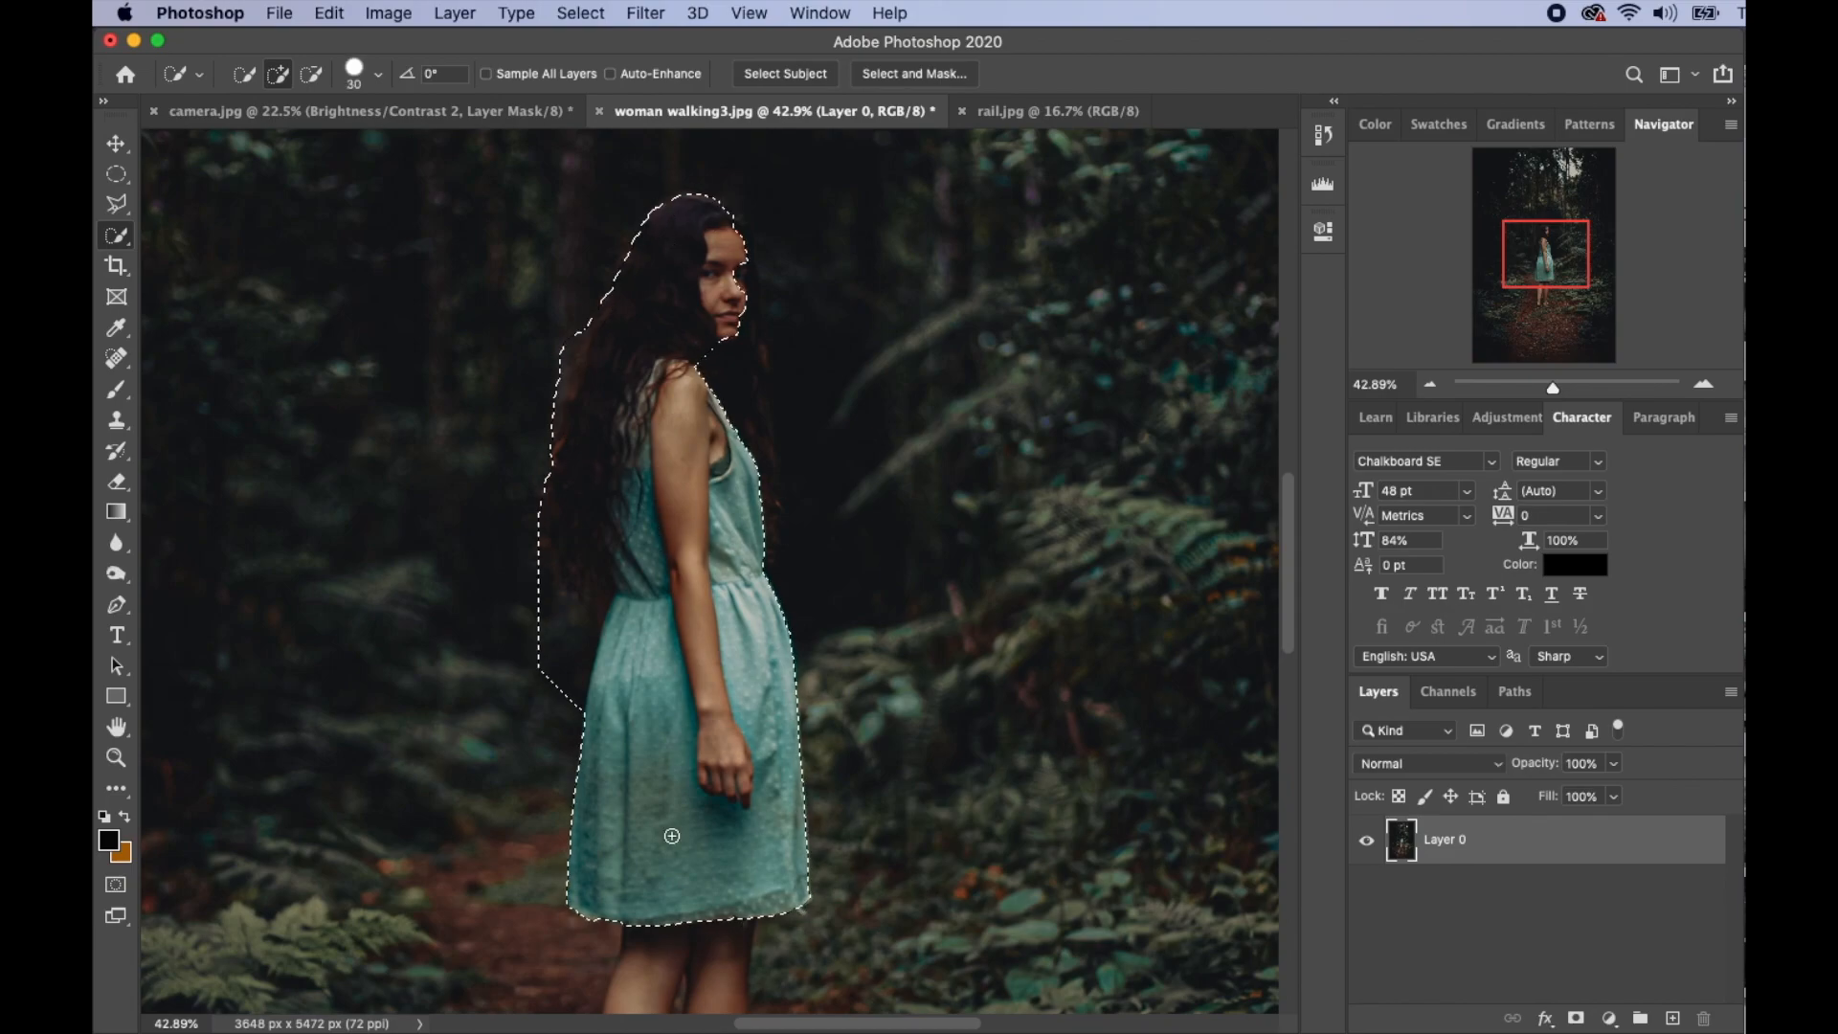
pyautogui.scroll(-10, 673, 766)
pyautogui.moveTo(656, 450); pyautogui.dragTo(685, 713)
pyautogui.moveTo(678, 622); pyautogui.dragTo(713, 604)
pyautogui.moveTo(659, 742)
pyautogui.mouseDown()
pyautogui.moveTo(669, 520)
pyautogui.moveTo(677, 477)
pyautogui.mouseUp()
pyautogui.press('[')
pyautogui.press('[')
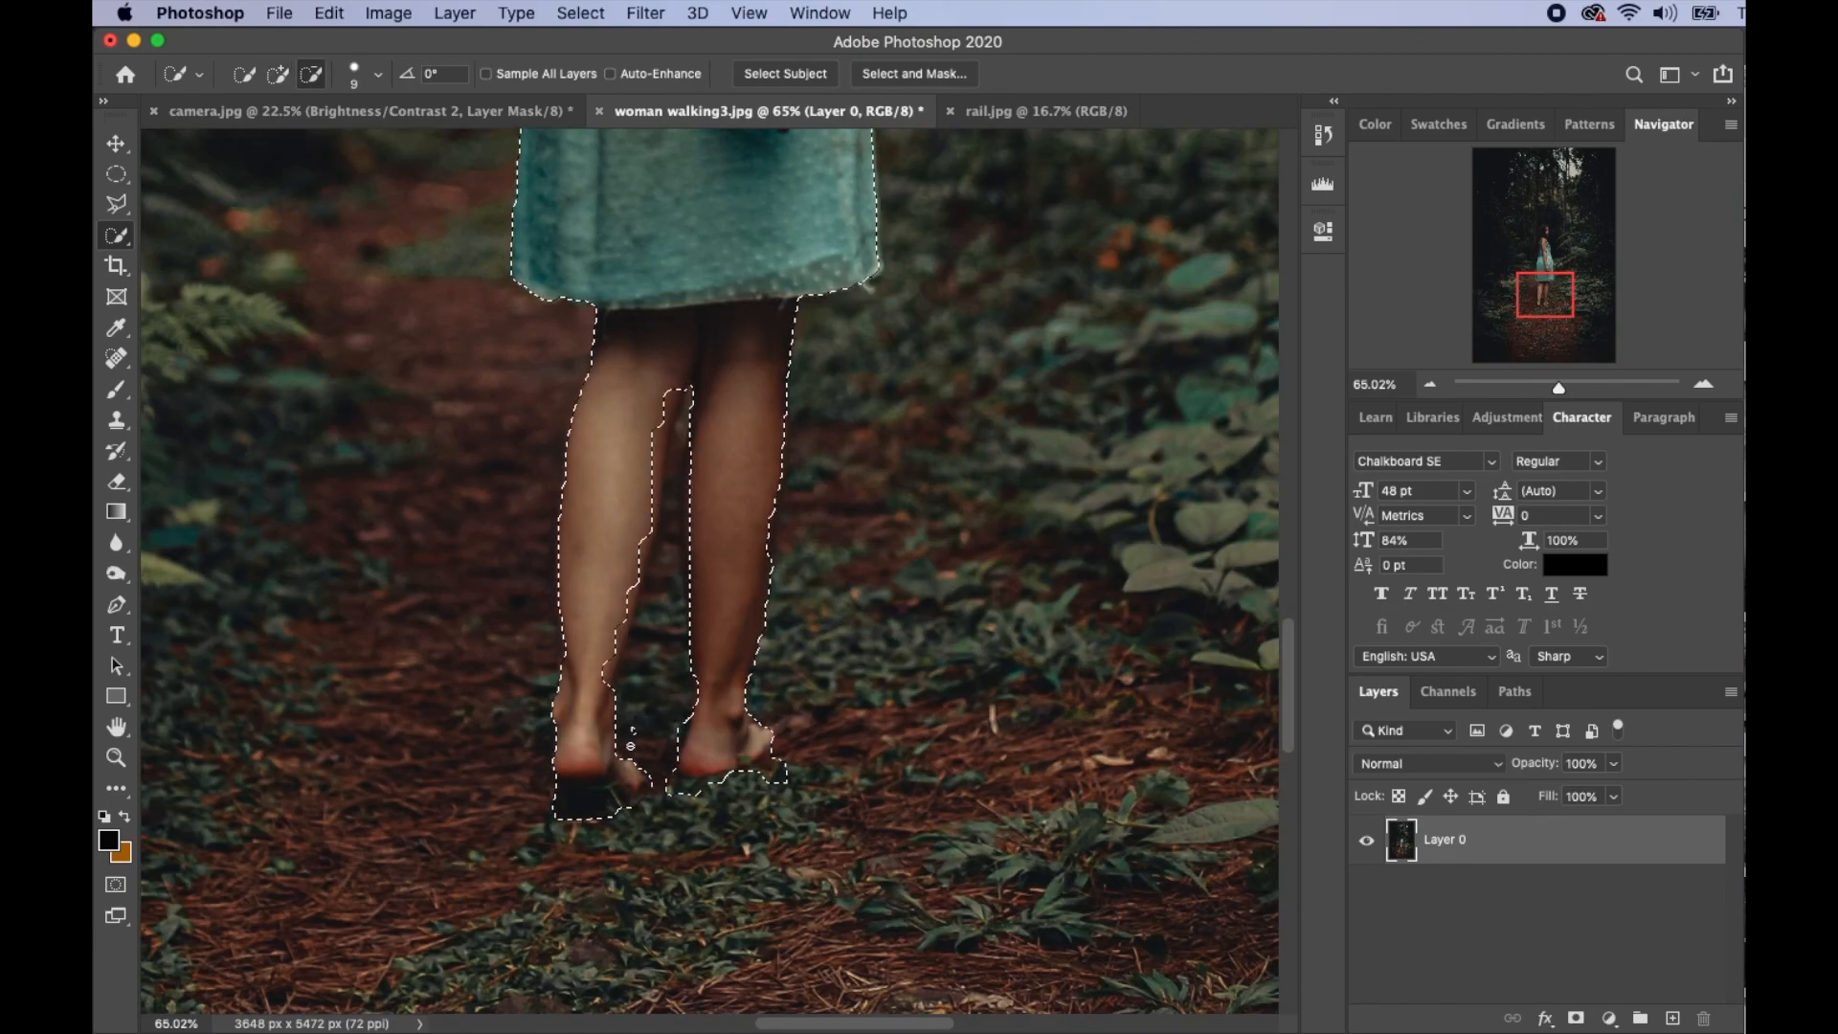
pyautogui.scroll(10, 574, 478)
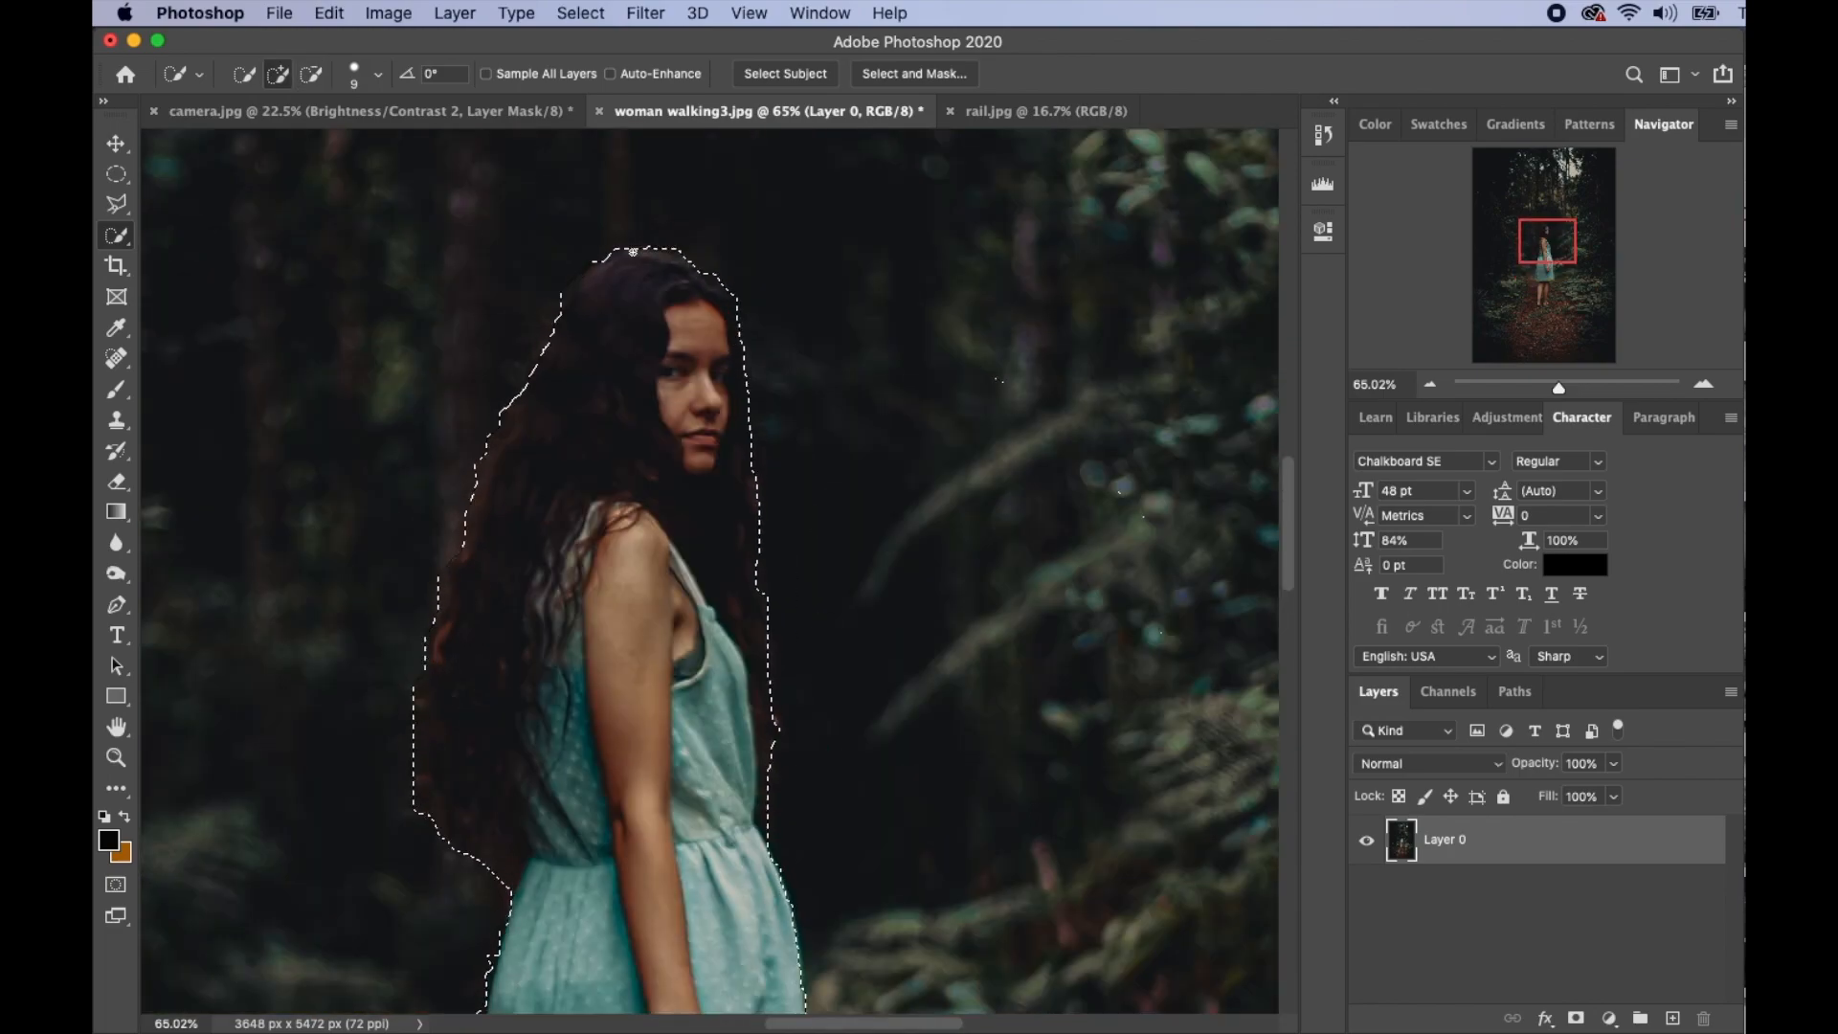
pyautogui.scroll(5, 513, 616)
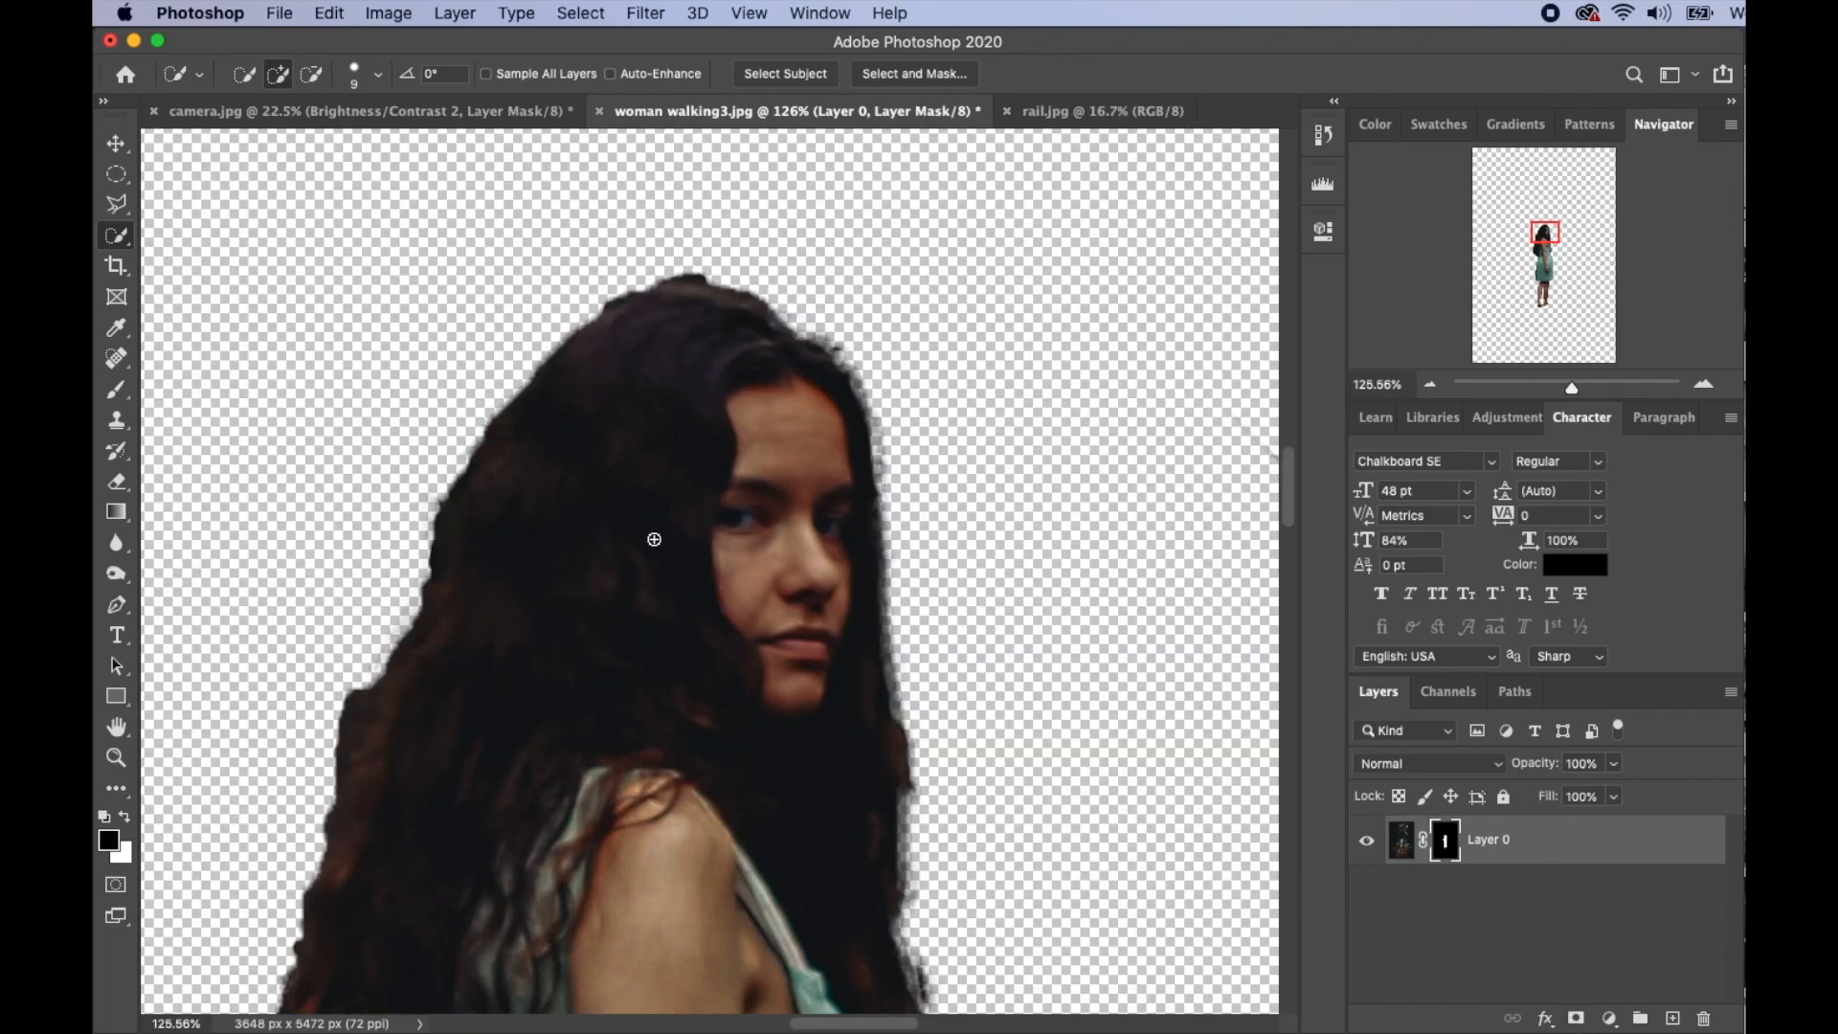
pyautogui.press('v')
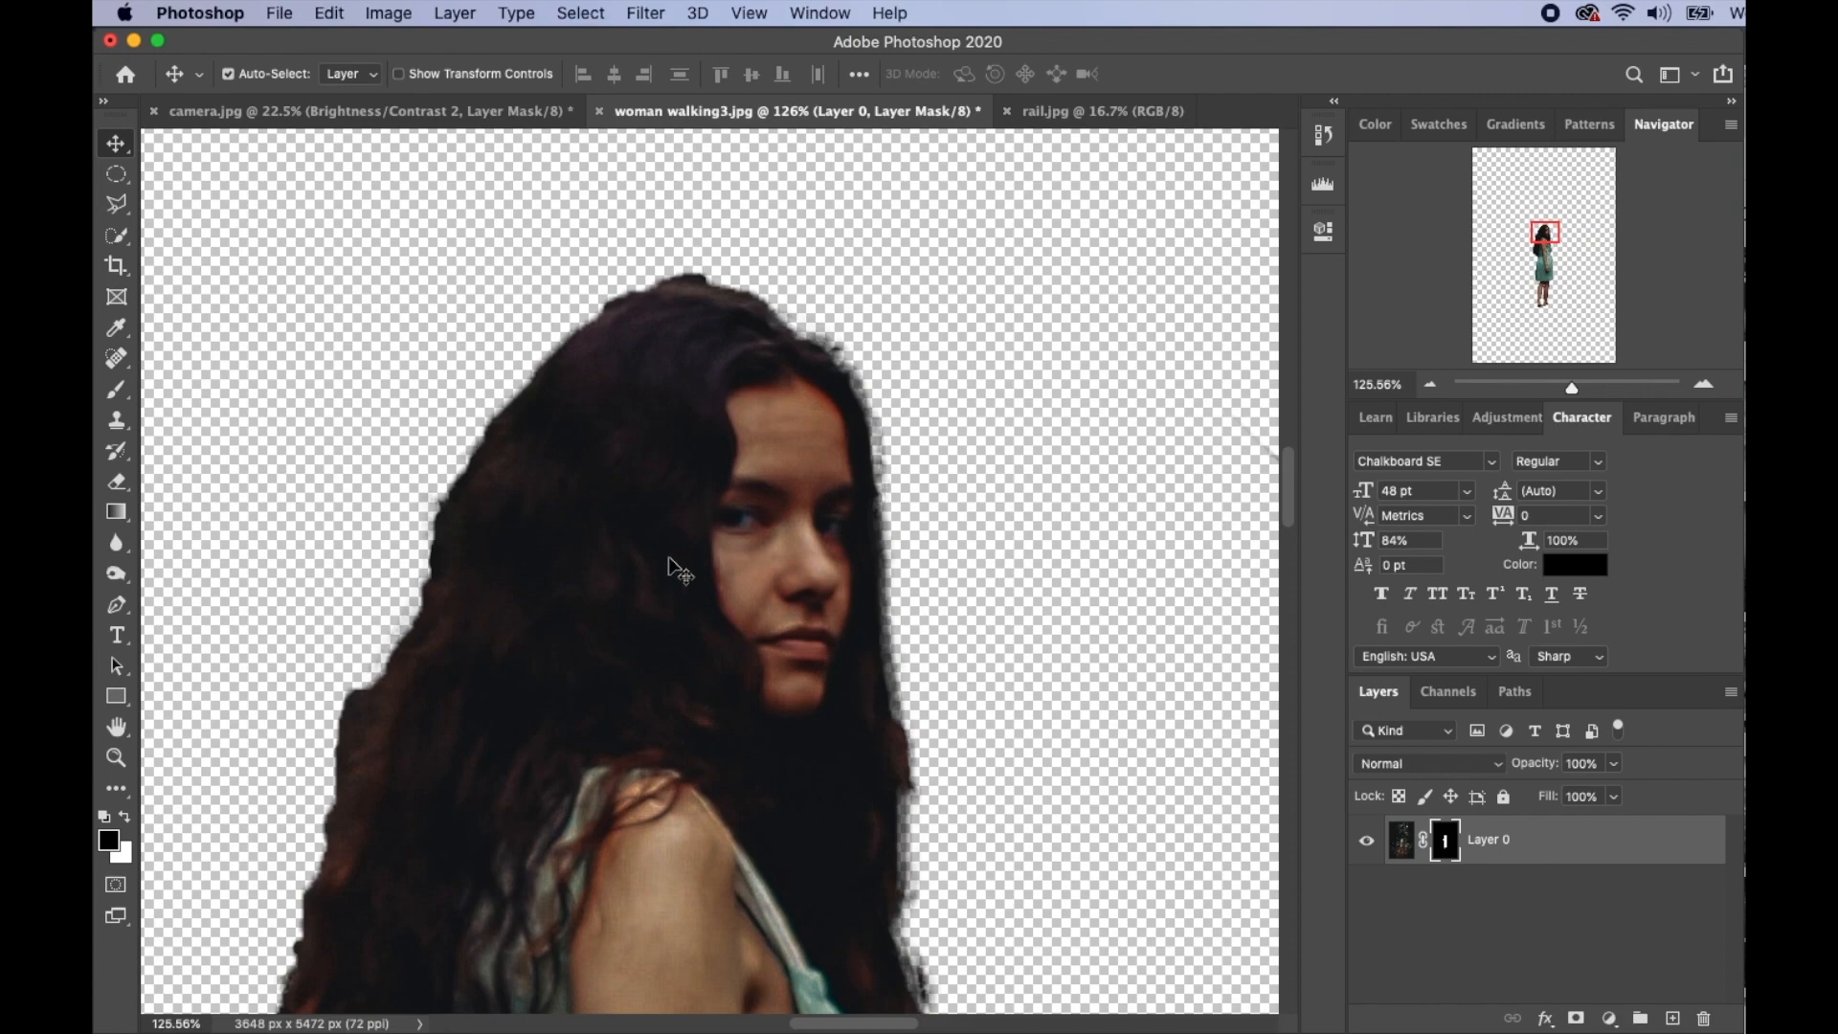
pyautogui.moveTo(670, 547)
pyautogui.mouseDown()
pyautogui.moveTo(312, 175)
pyautogui.moveTo(301, 122)
pyautogui.mouseUp()
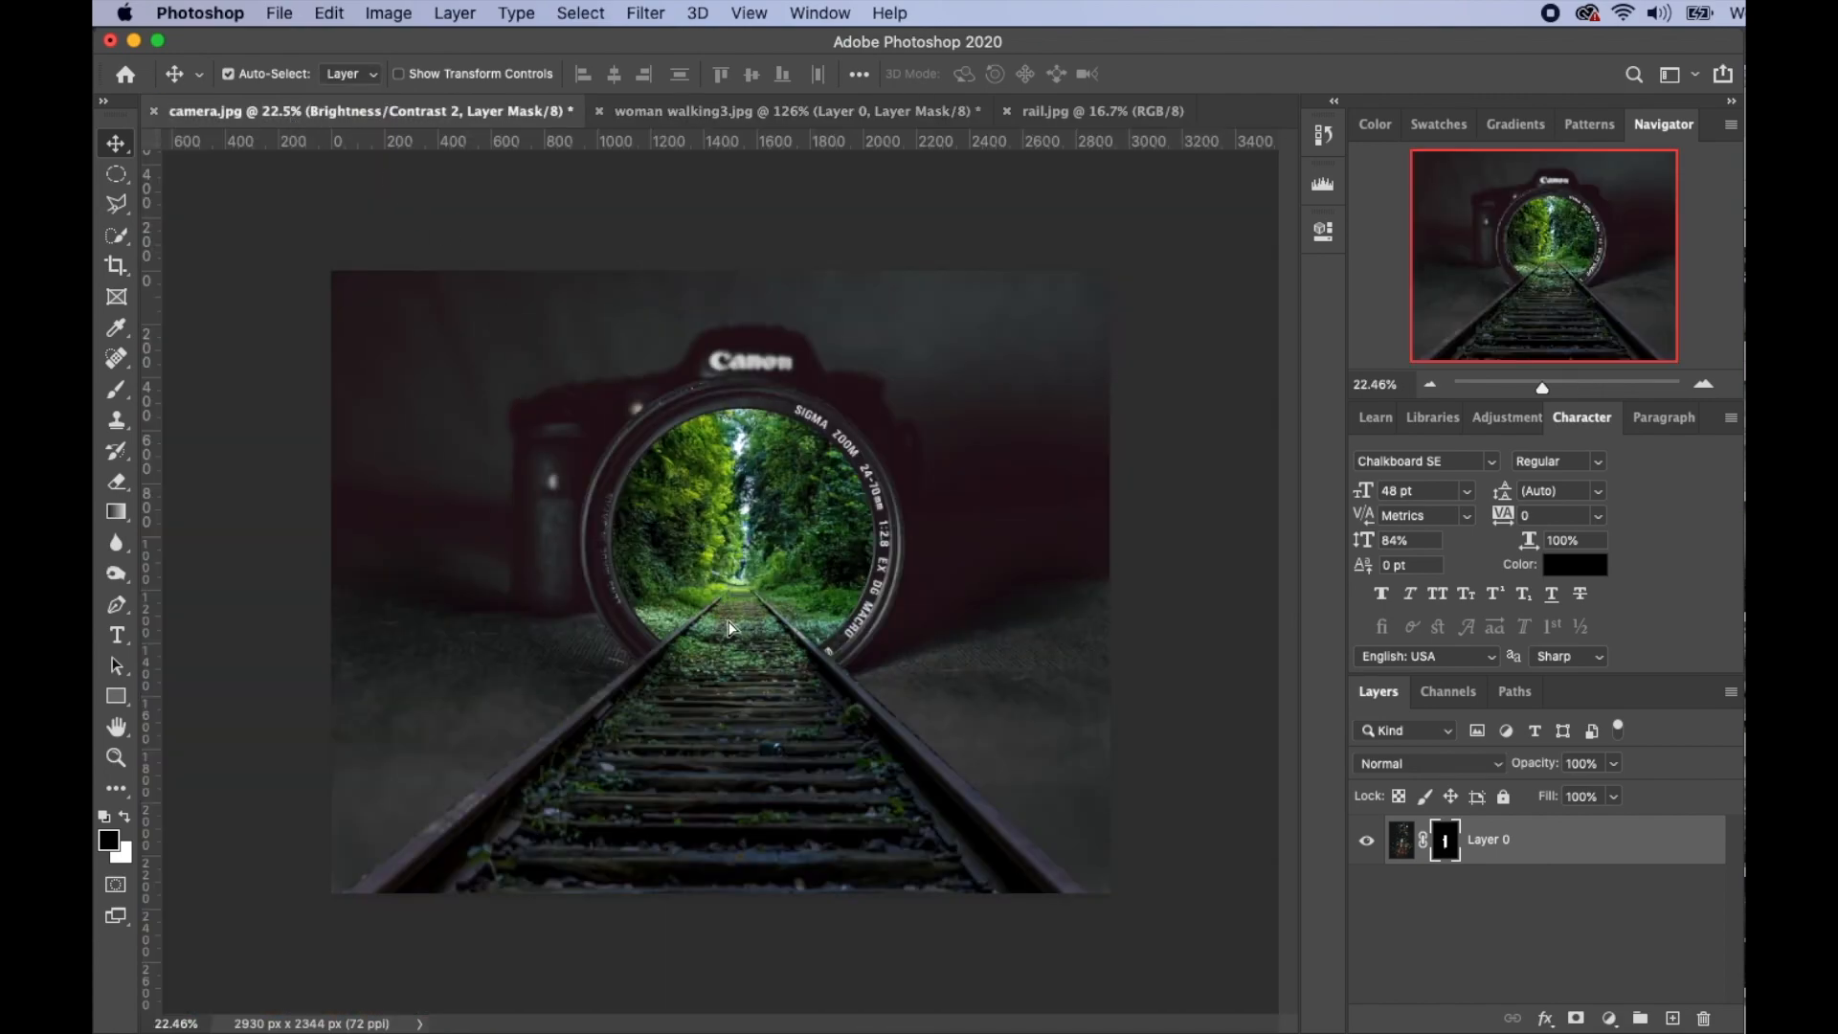
# - Drop the woman into camera.jpg and scale her Layer 1 down to about half size
pyautogui.moveTo(730, 628); pyautogui.dragTo(728, 628)
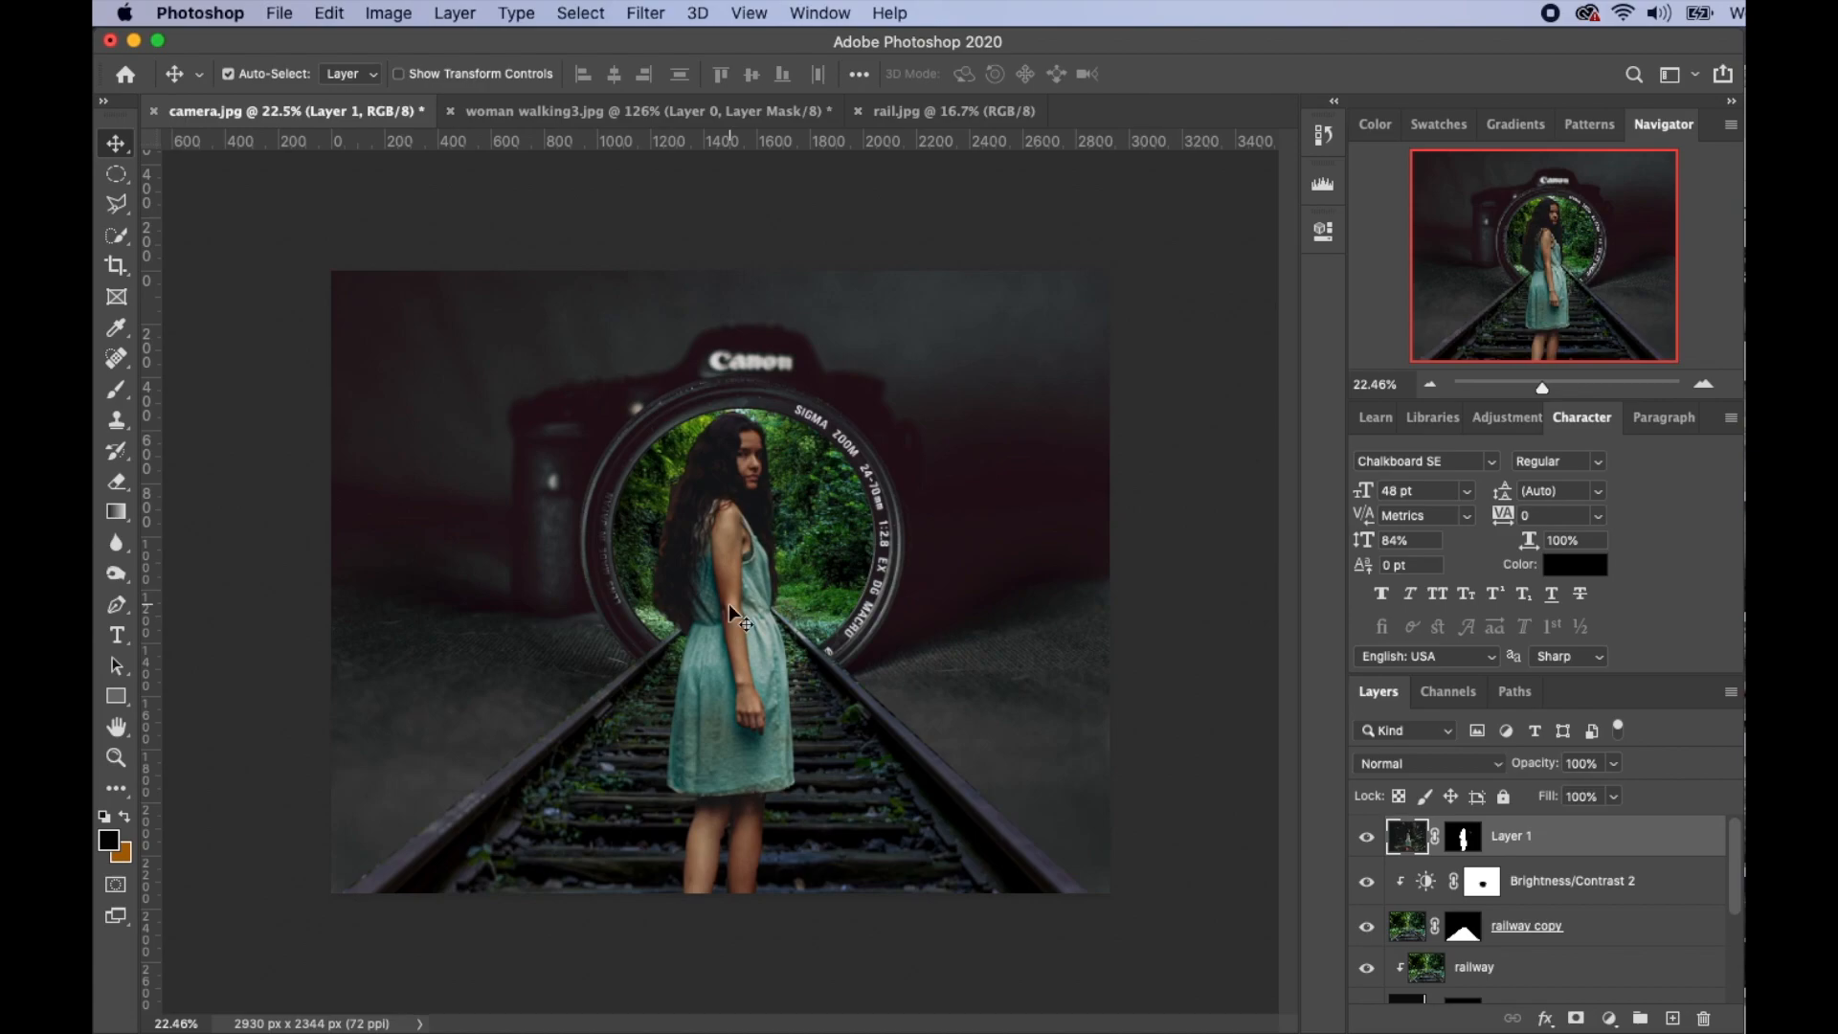
pyautogui.press('super+t')
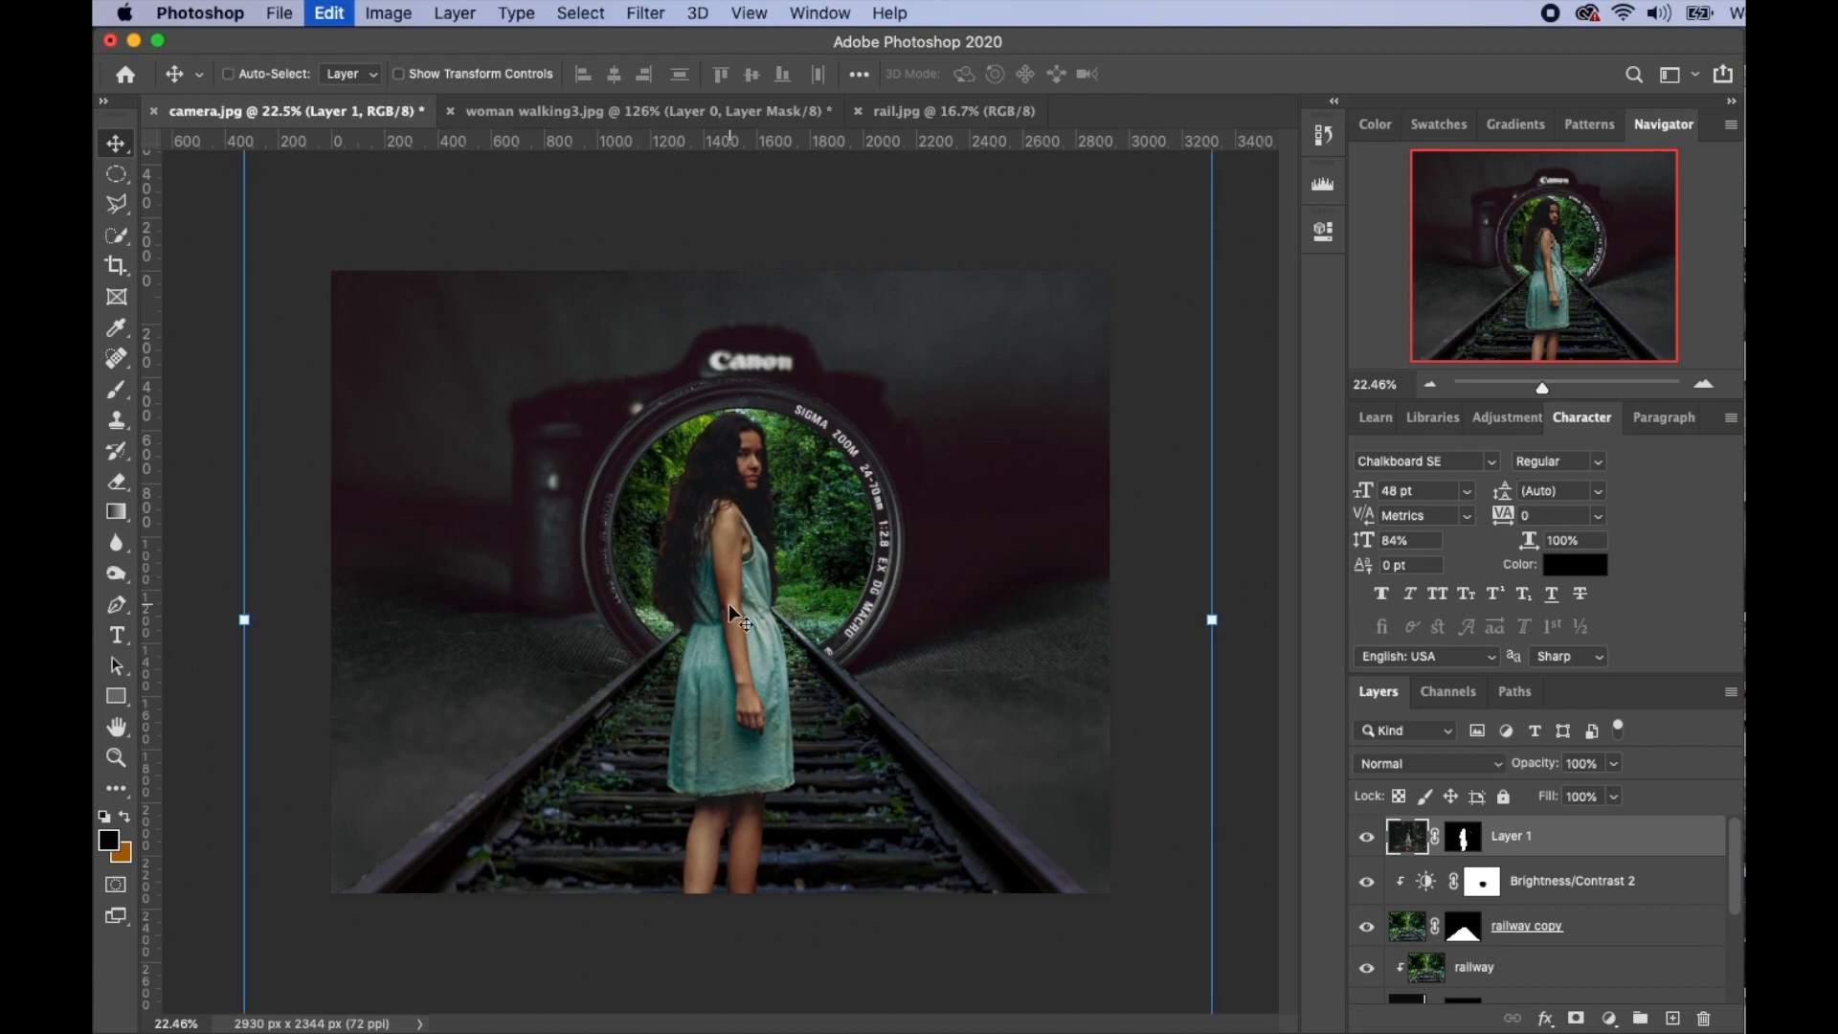
pyautogui.scroll(-3, 730, 605)
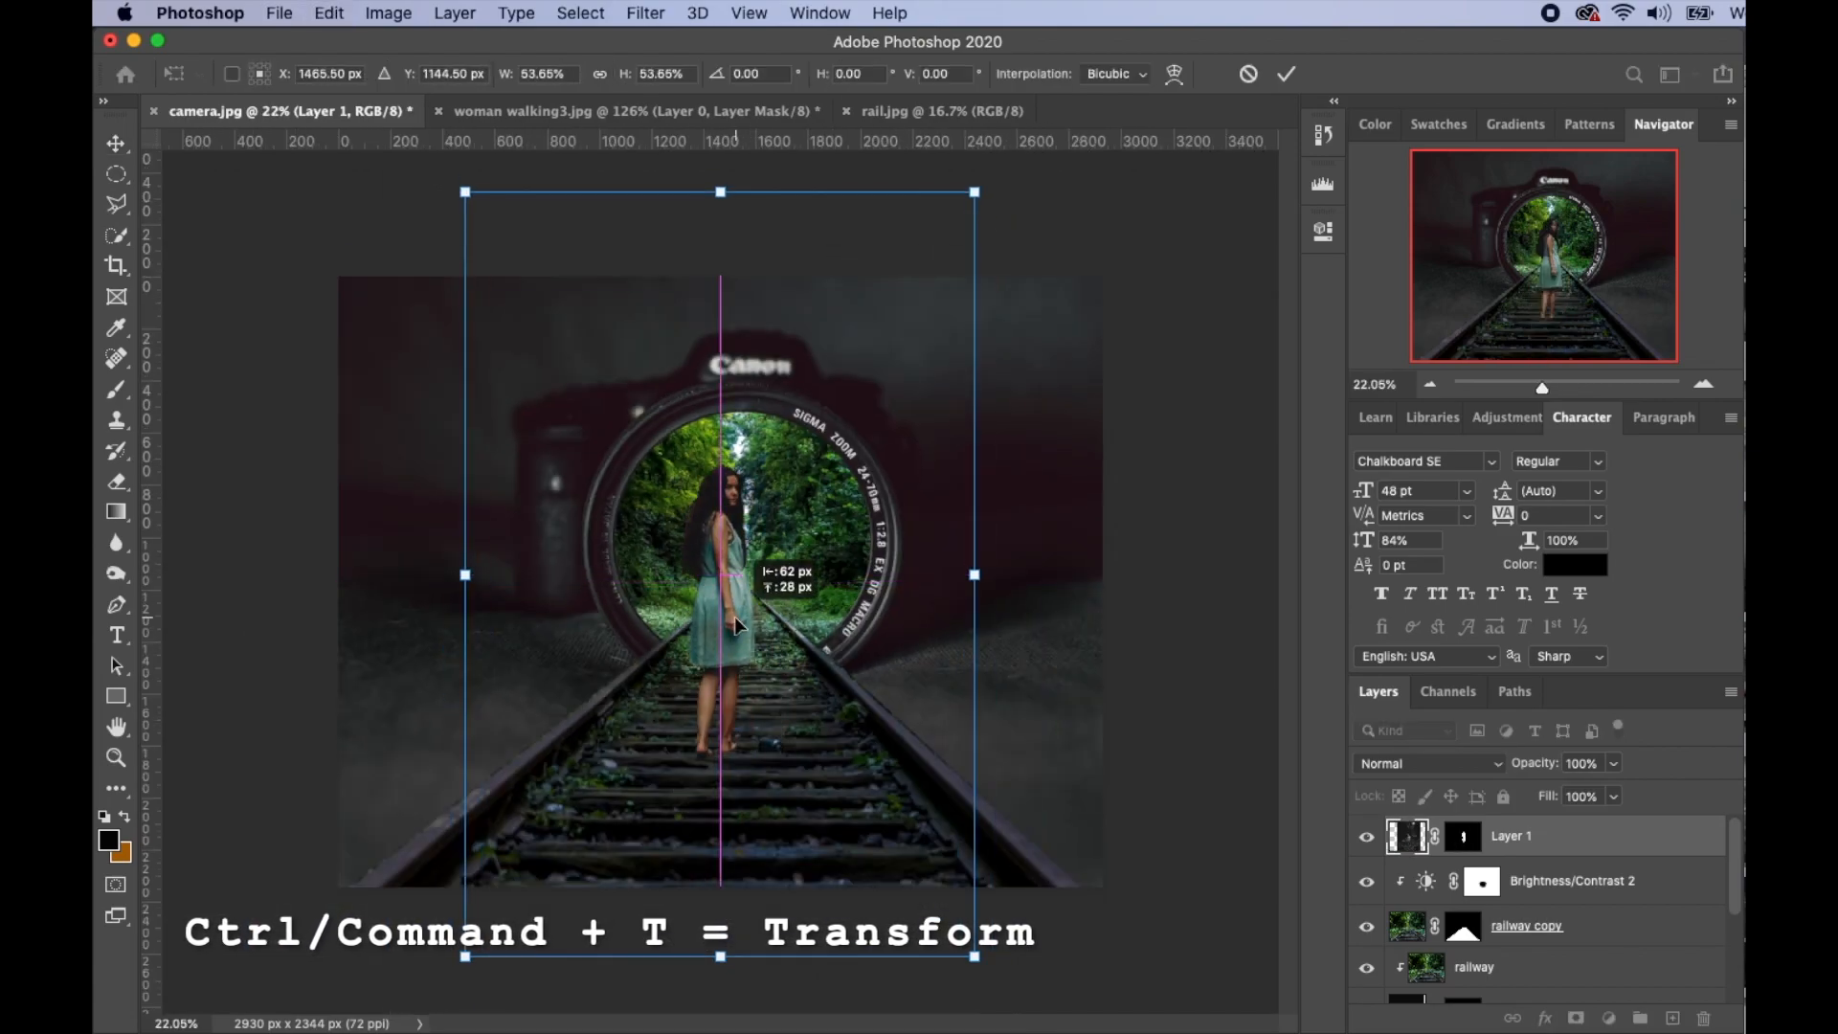
pyautogui.moveTo(975, 192); pyautogui.dragTo(928, 258)
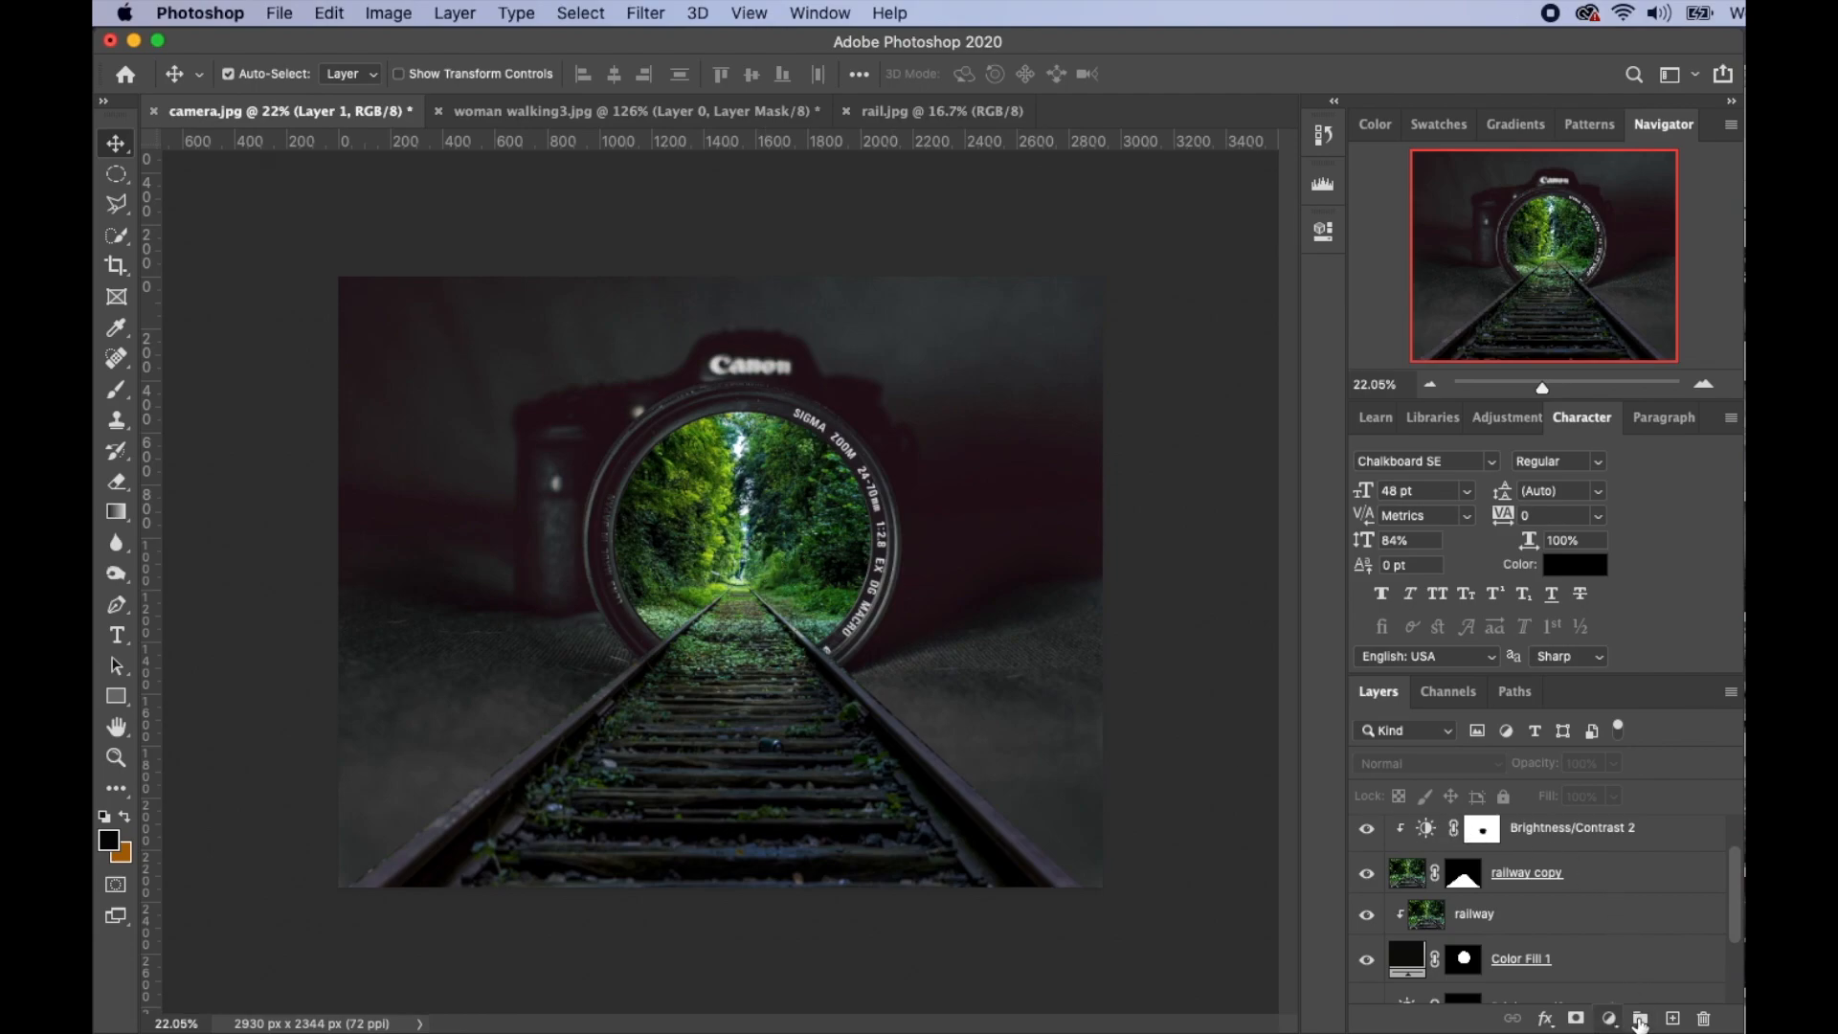
# - Add an empty Layer 2 and set the Brush foreground colour to cream #f4eee0
pyautogui.click(1674, 1019)
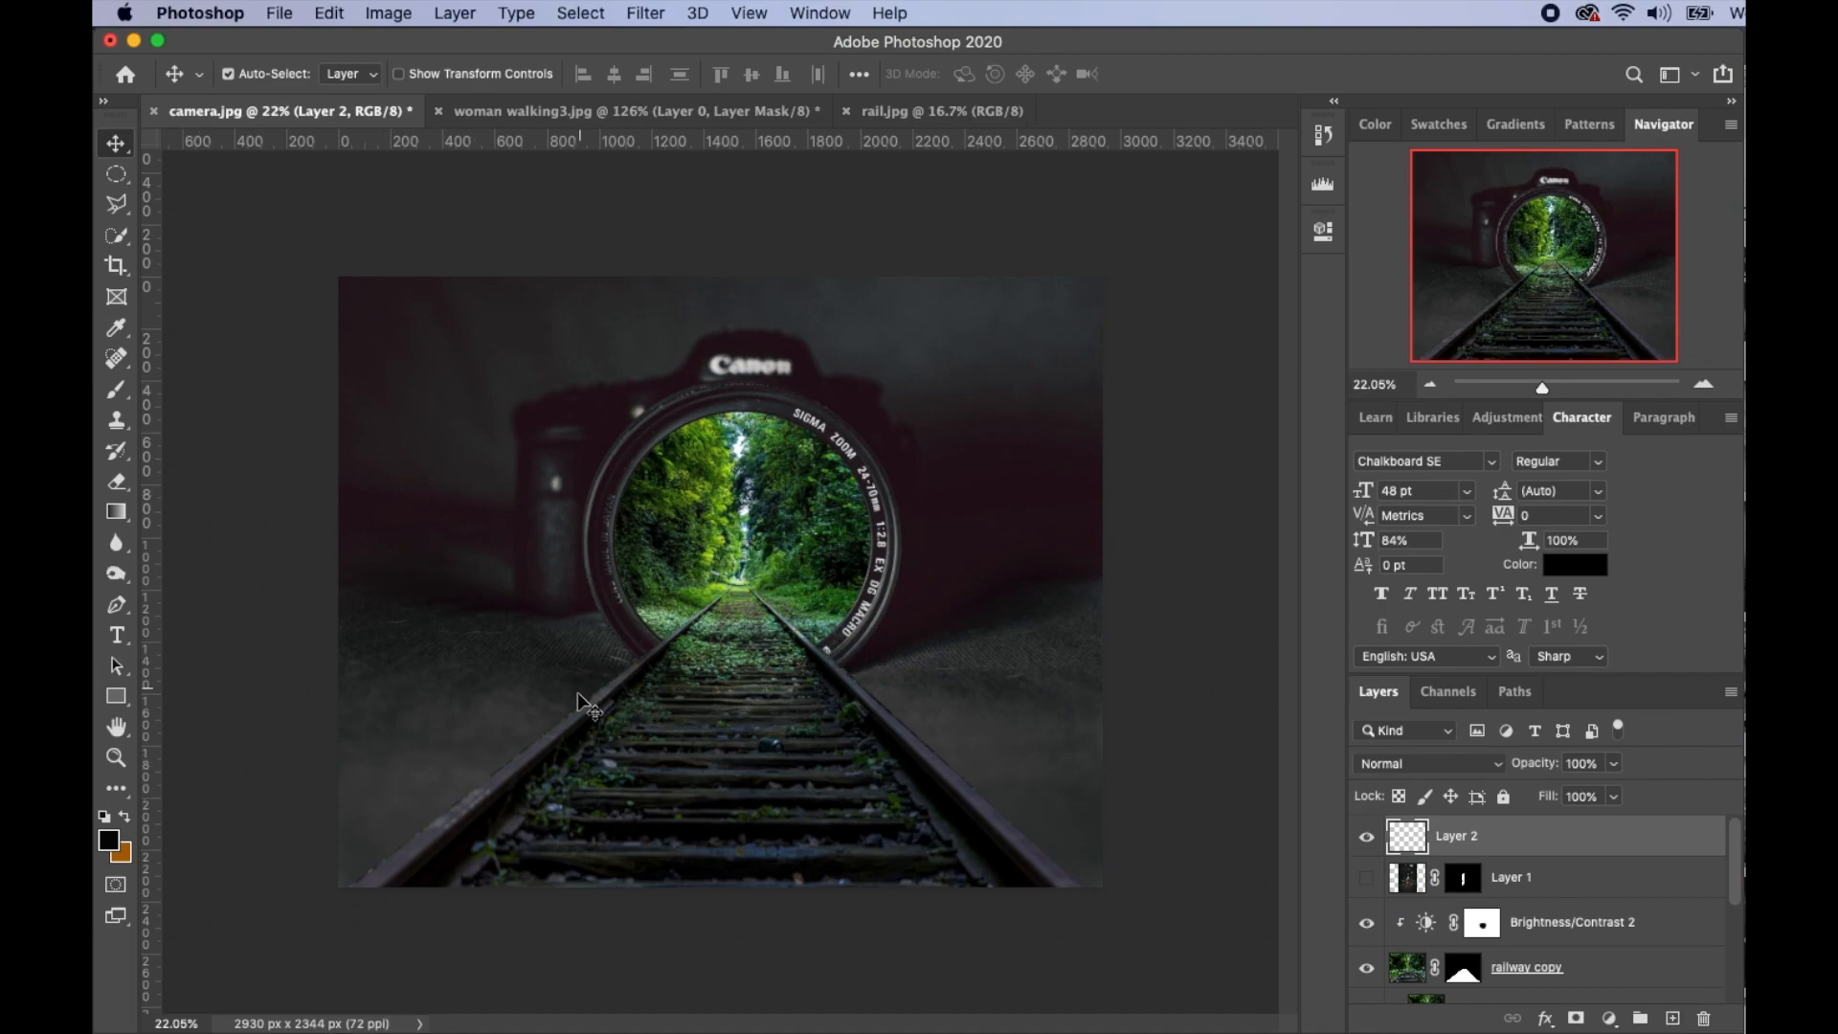
pyautogui.click(120, 399)
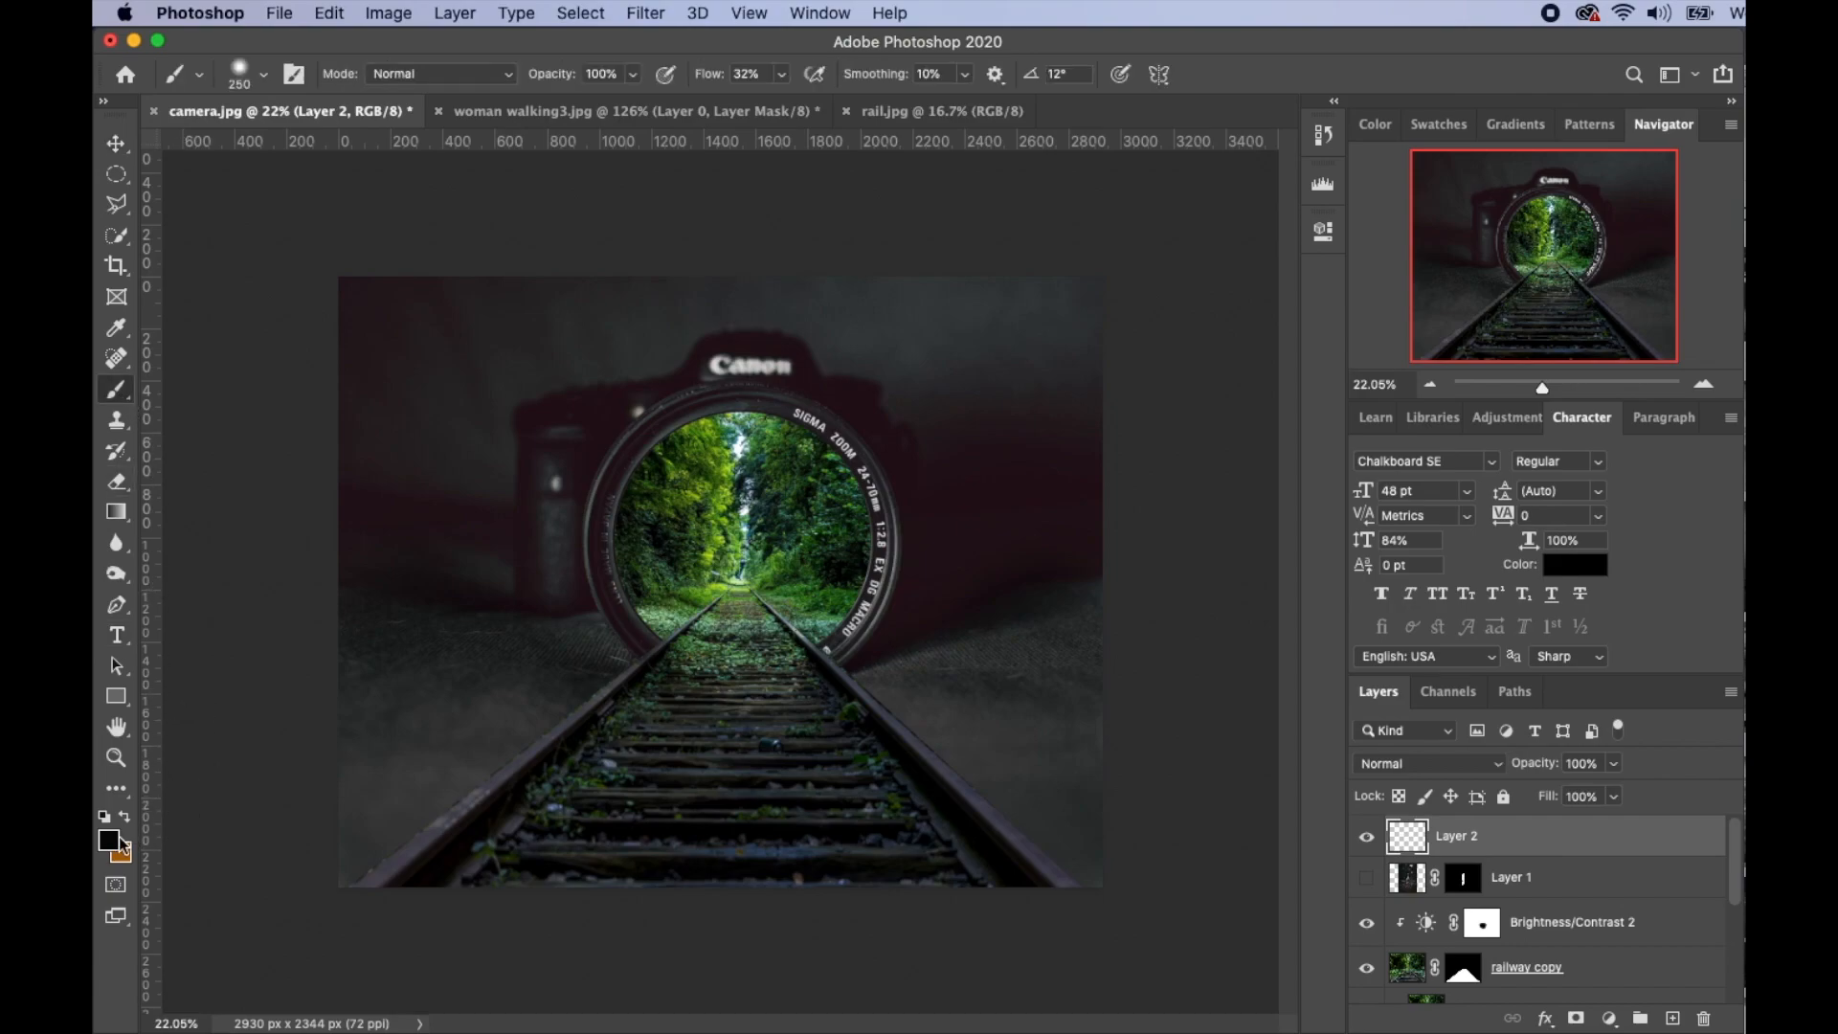
pyautogui.click(110, 841)
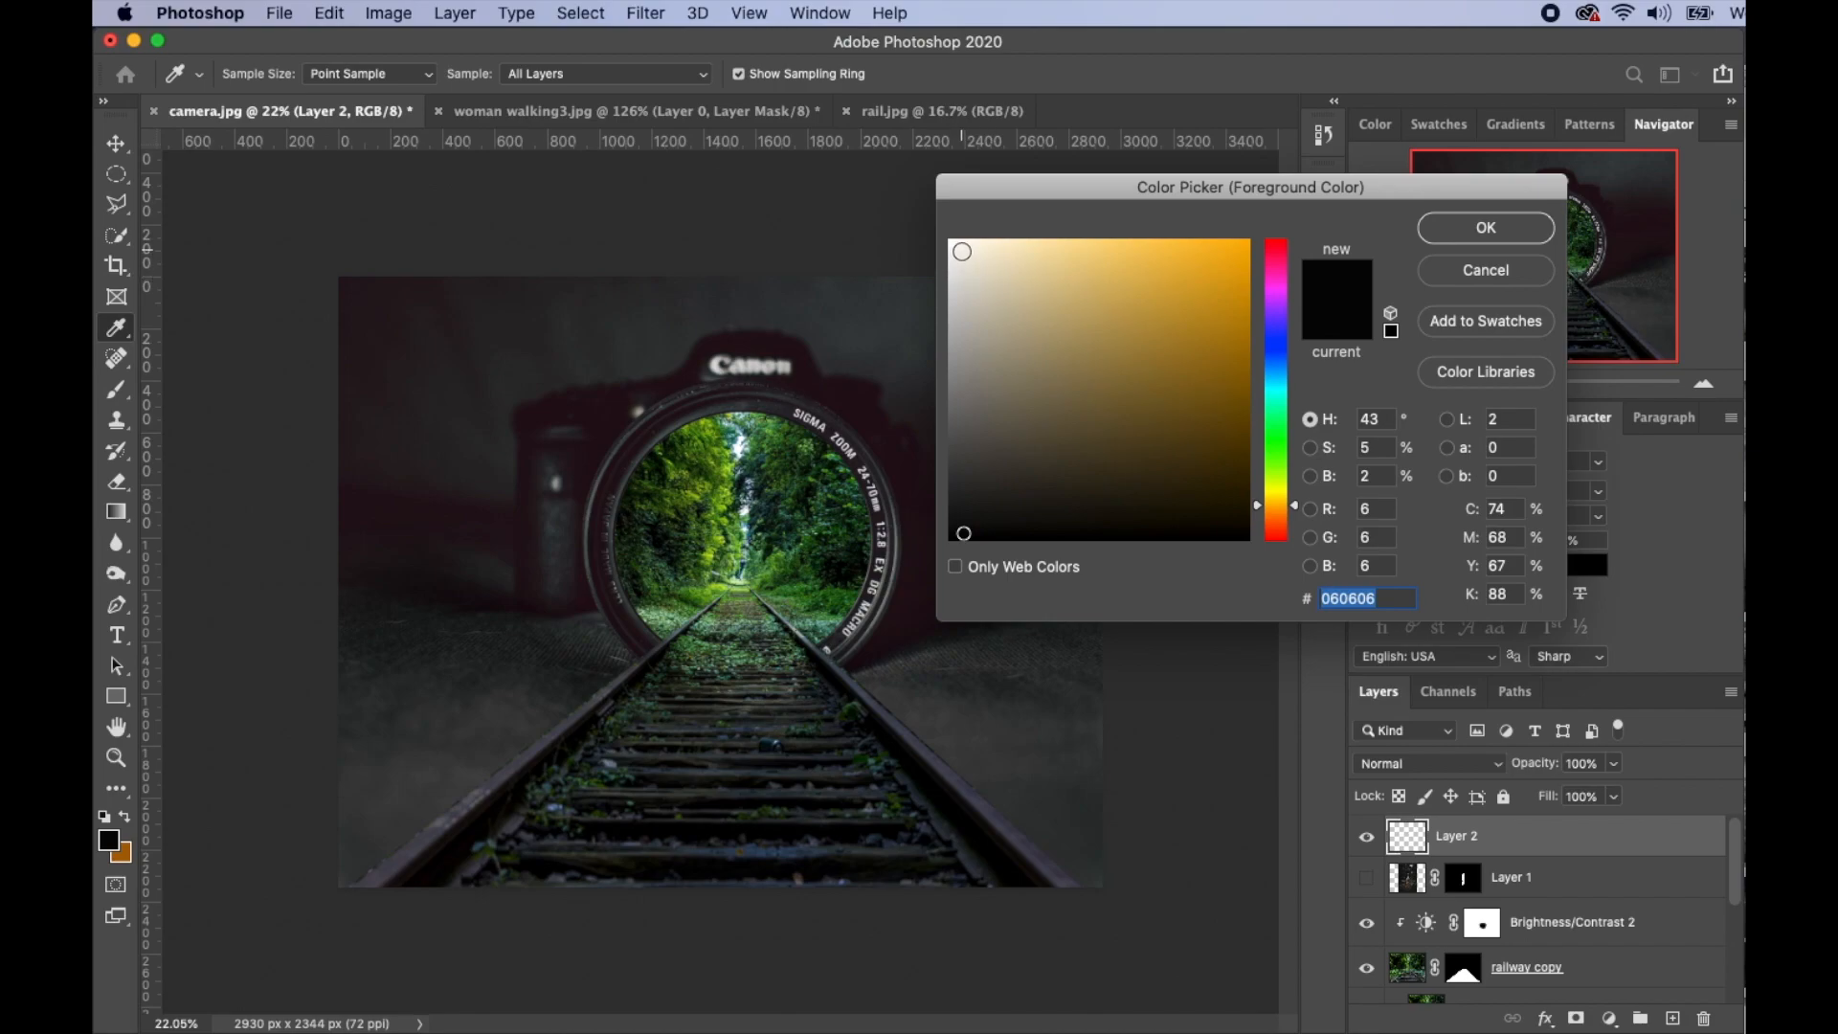
pyautogui.click(974, 251)
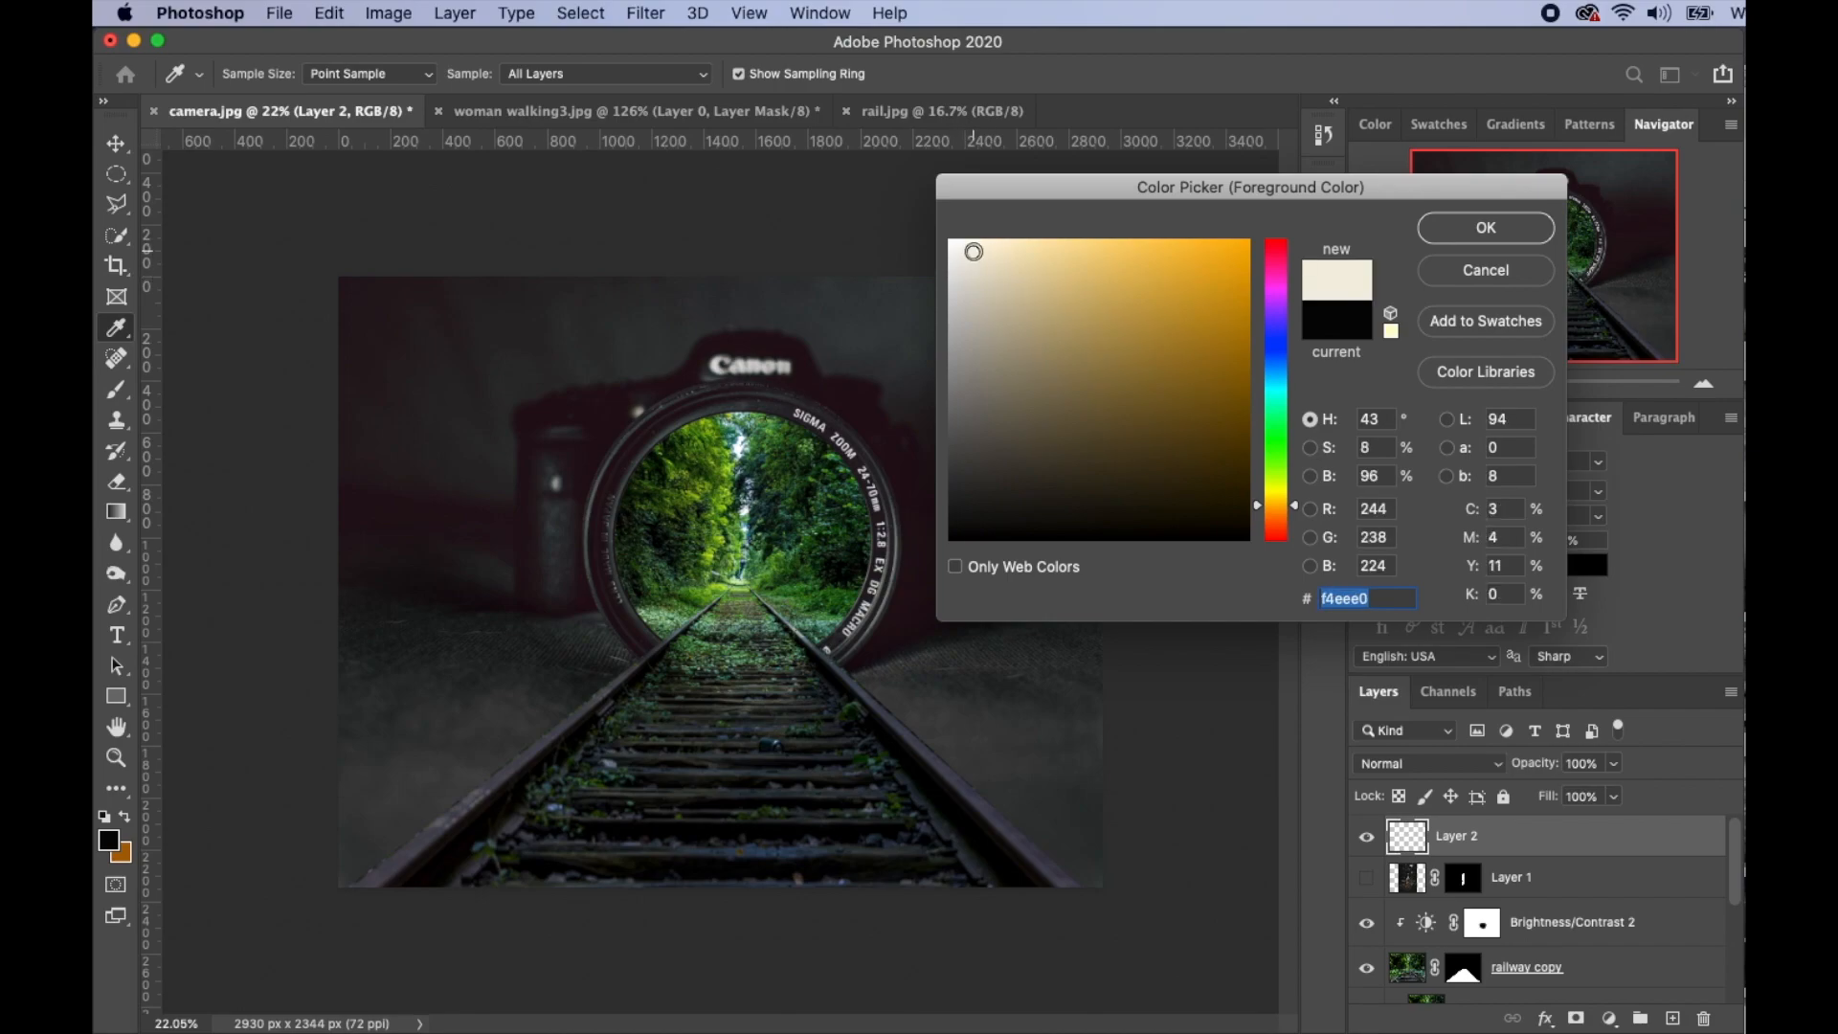
pyautogui.click(1486, 229)
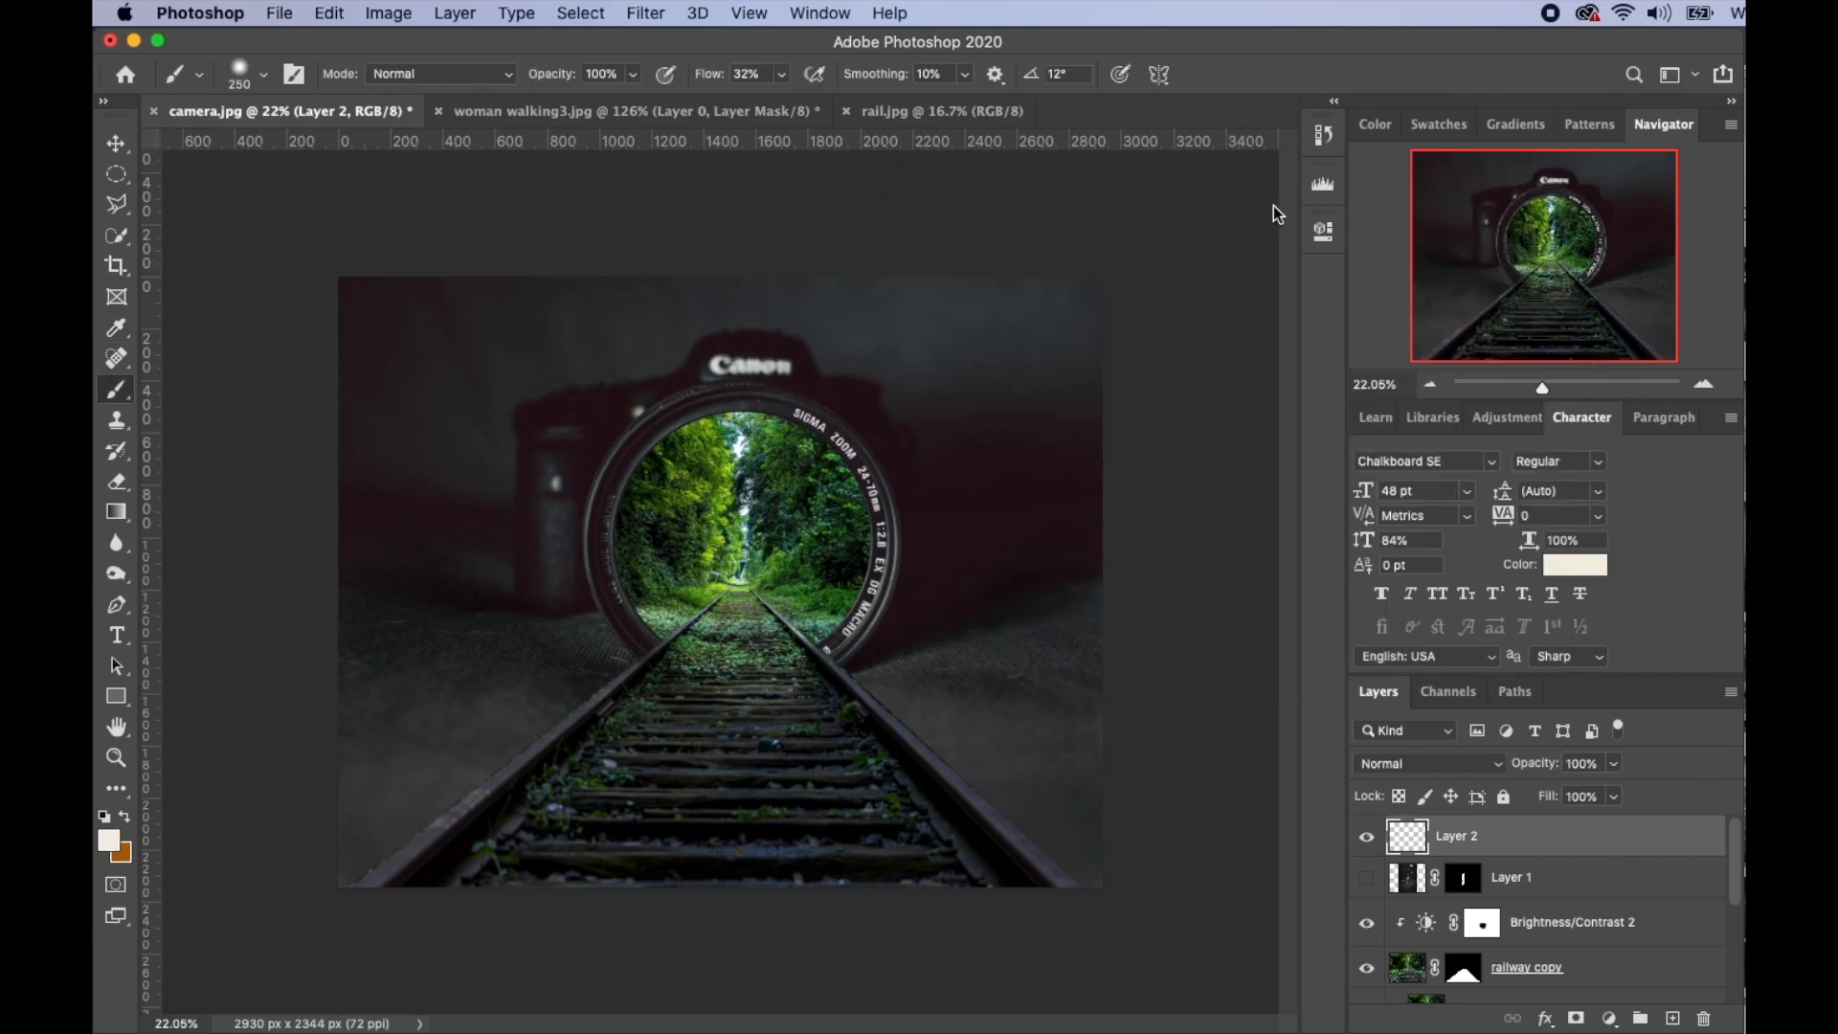
# - Paint a cream haze over the lens trees at 22% flow and set Layer 2 to Overlay
pyautogui.moveTo(554, 83); pyautogui.dragTo(491, 83)
pyautogui.moveTo(712, 79); pyautogui.dragTo(702, 79)
pyautogui.moveTo(736, 489)
pyautogui.mouseDown()
pyautogui.moveTo(702, 495)
pyautogui.moveTo(700, 458)
pyautogui.moveTo(785, 450)
pyautogui.moveTo(824, 512)
pyautogui.moveTo(814, 450)
pyautogui.moveTo(833, 560)
pyautogui.moveTo(647, 510)
pyautogui.mouseUp()
pyautogui.click(1407, 763)
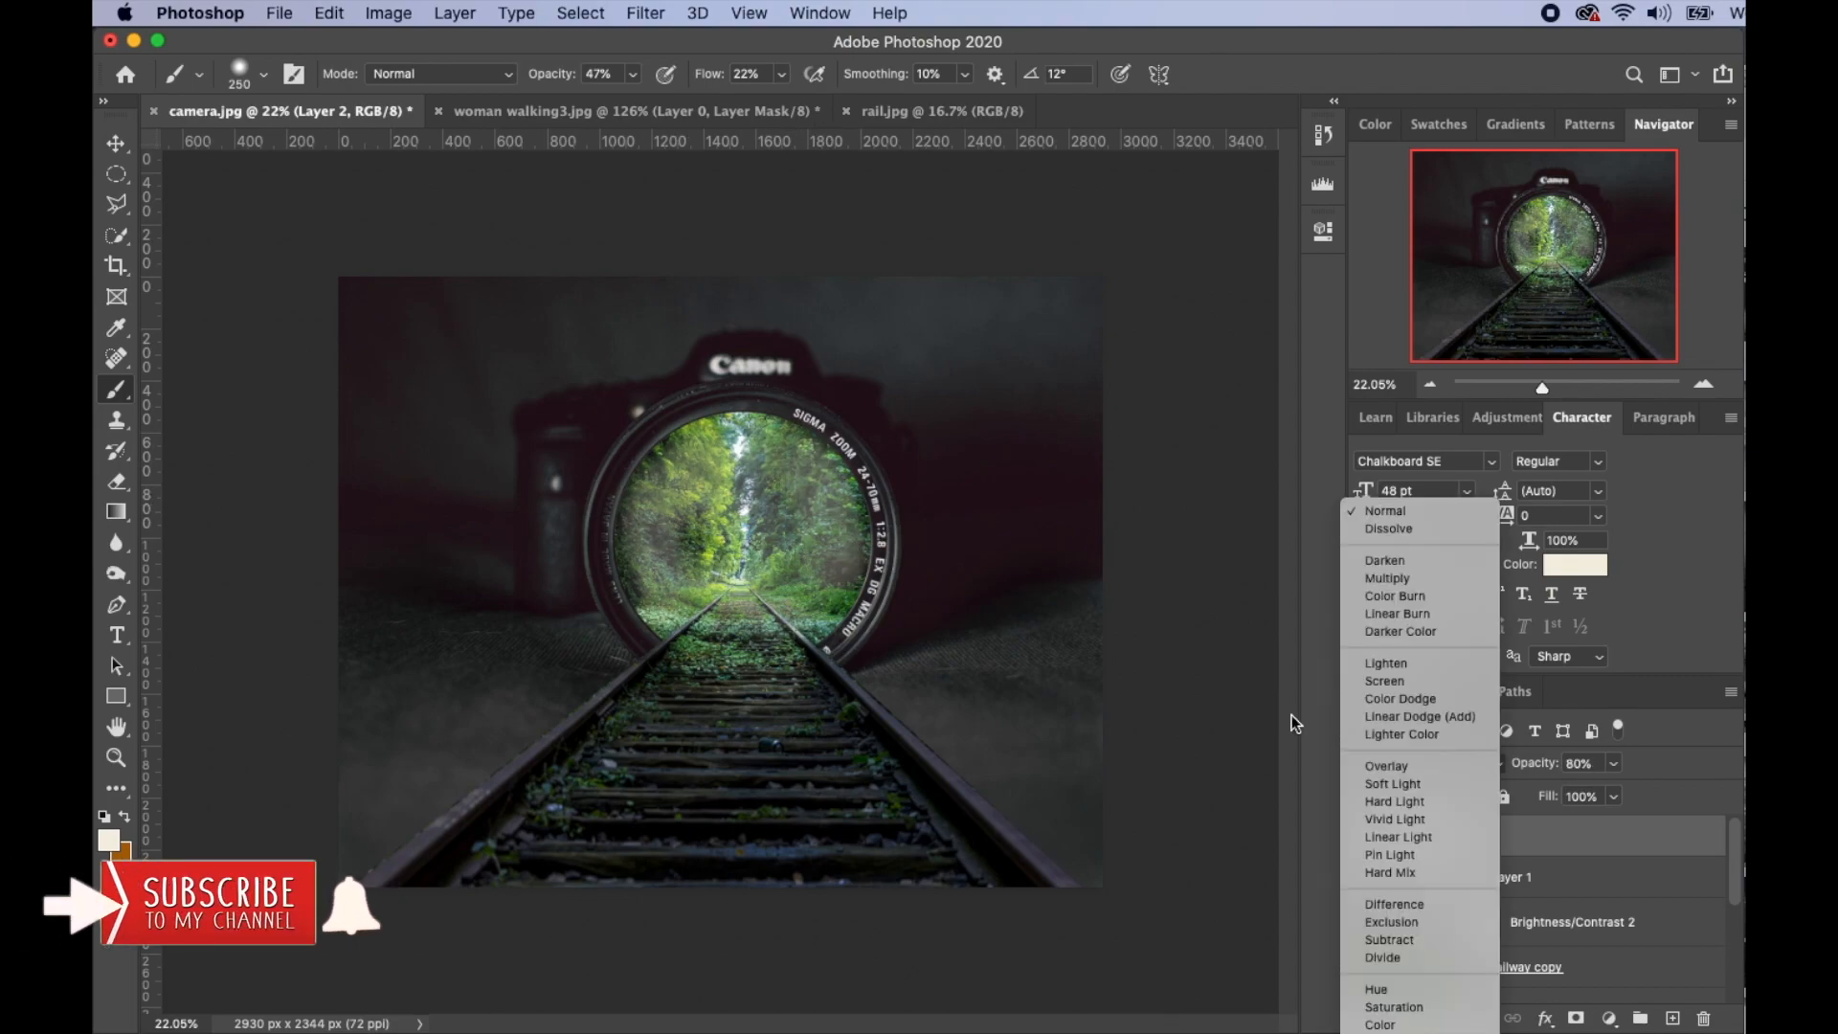
pyautogui.click(1394, 766)
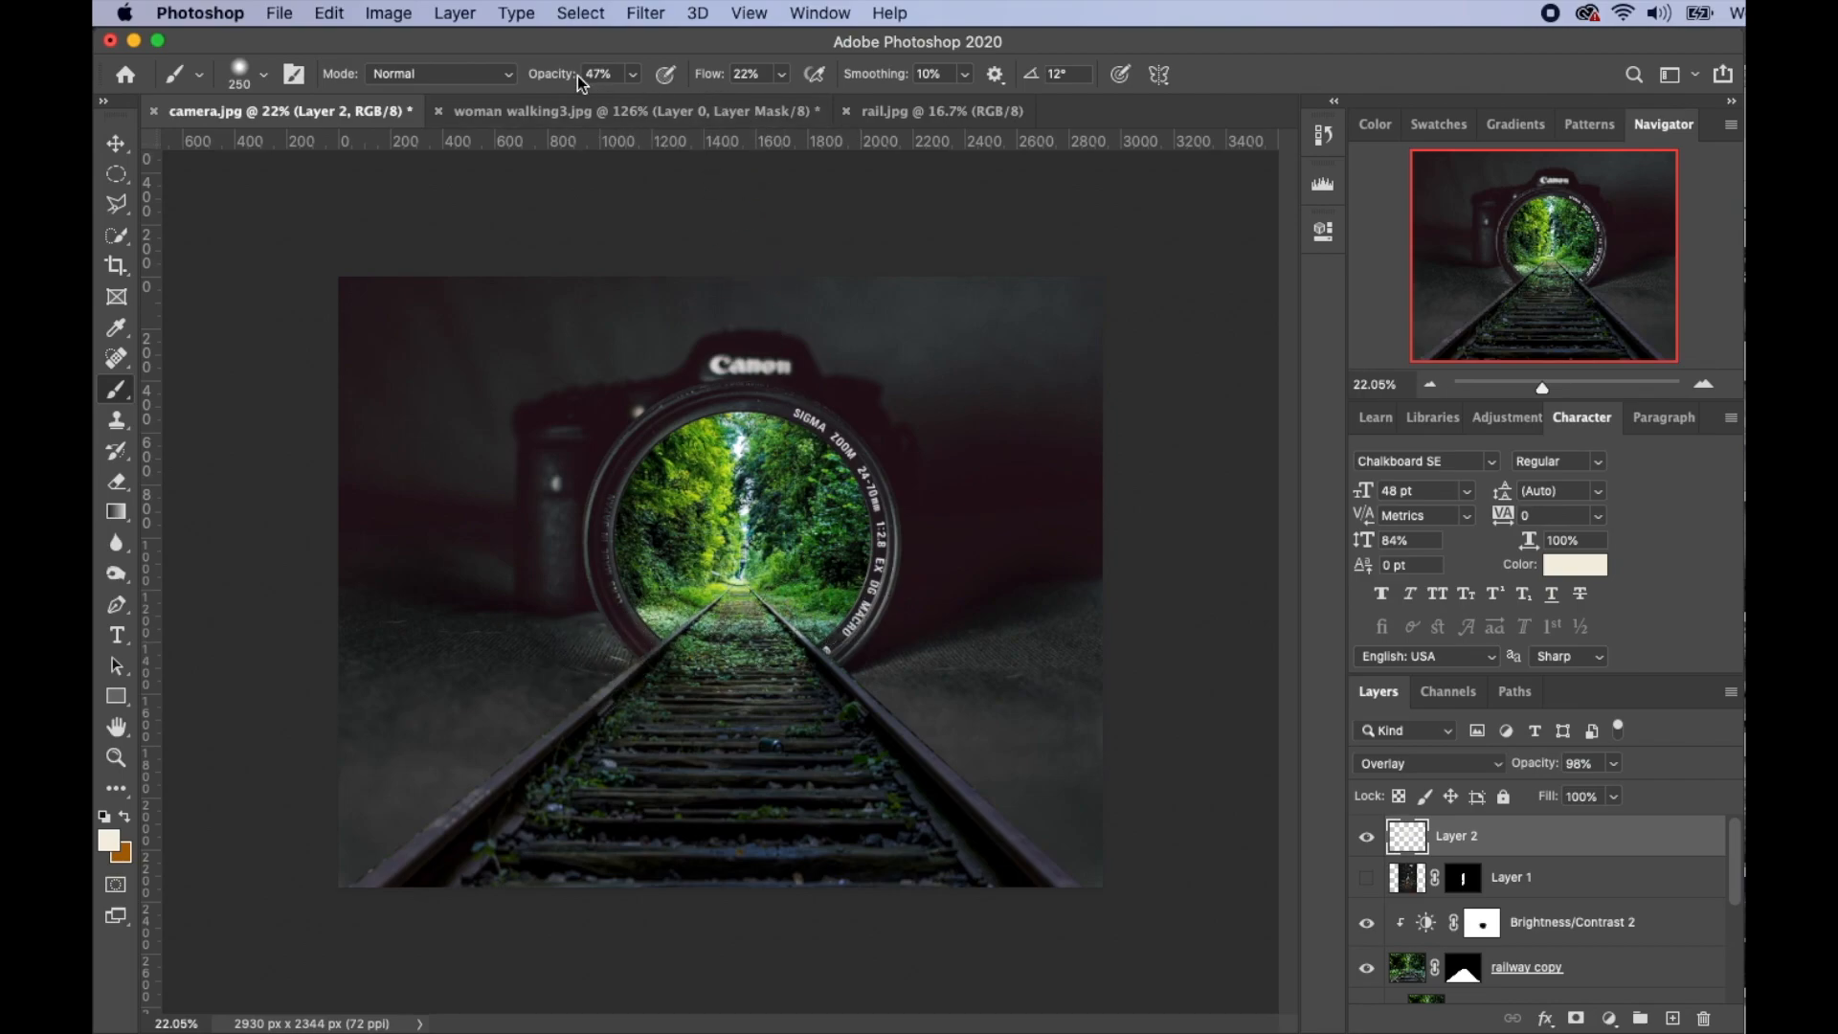
# - Raise brush opacity and paint soft cream light over the grass, rails and ground on both sides
pyautogui.moveTo(553, 77); pyautogui.dragTo(568, 77)
pyautogui.moveTo(676, 639)
pyautogui.mouseDown()
pyautogui.moveTo(680, 591)
pyautogui.moveTo(603, 685)
pyautogui.moveTo(575, 687)
pyautogui.moveTo(658, 587)
pyautogui.moveTo(657, 512)
pyautogui.moveTo(747, 509)
pyautogui.moveTo(701, 479)
pyautogui.moveTo(763, 478)
pyautogui.mouseUp()
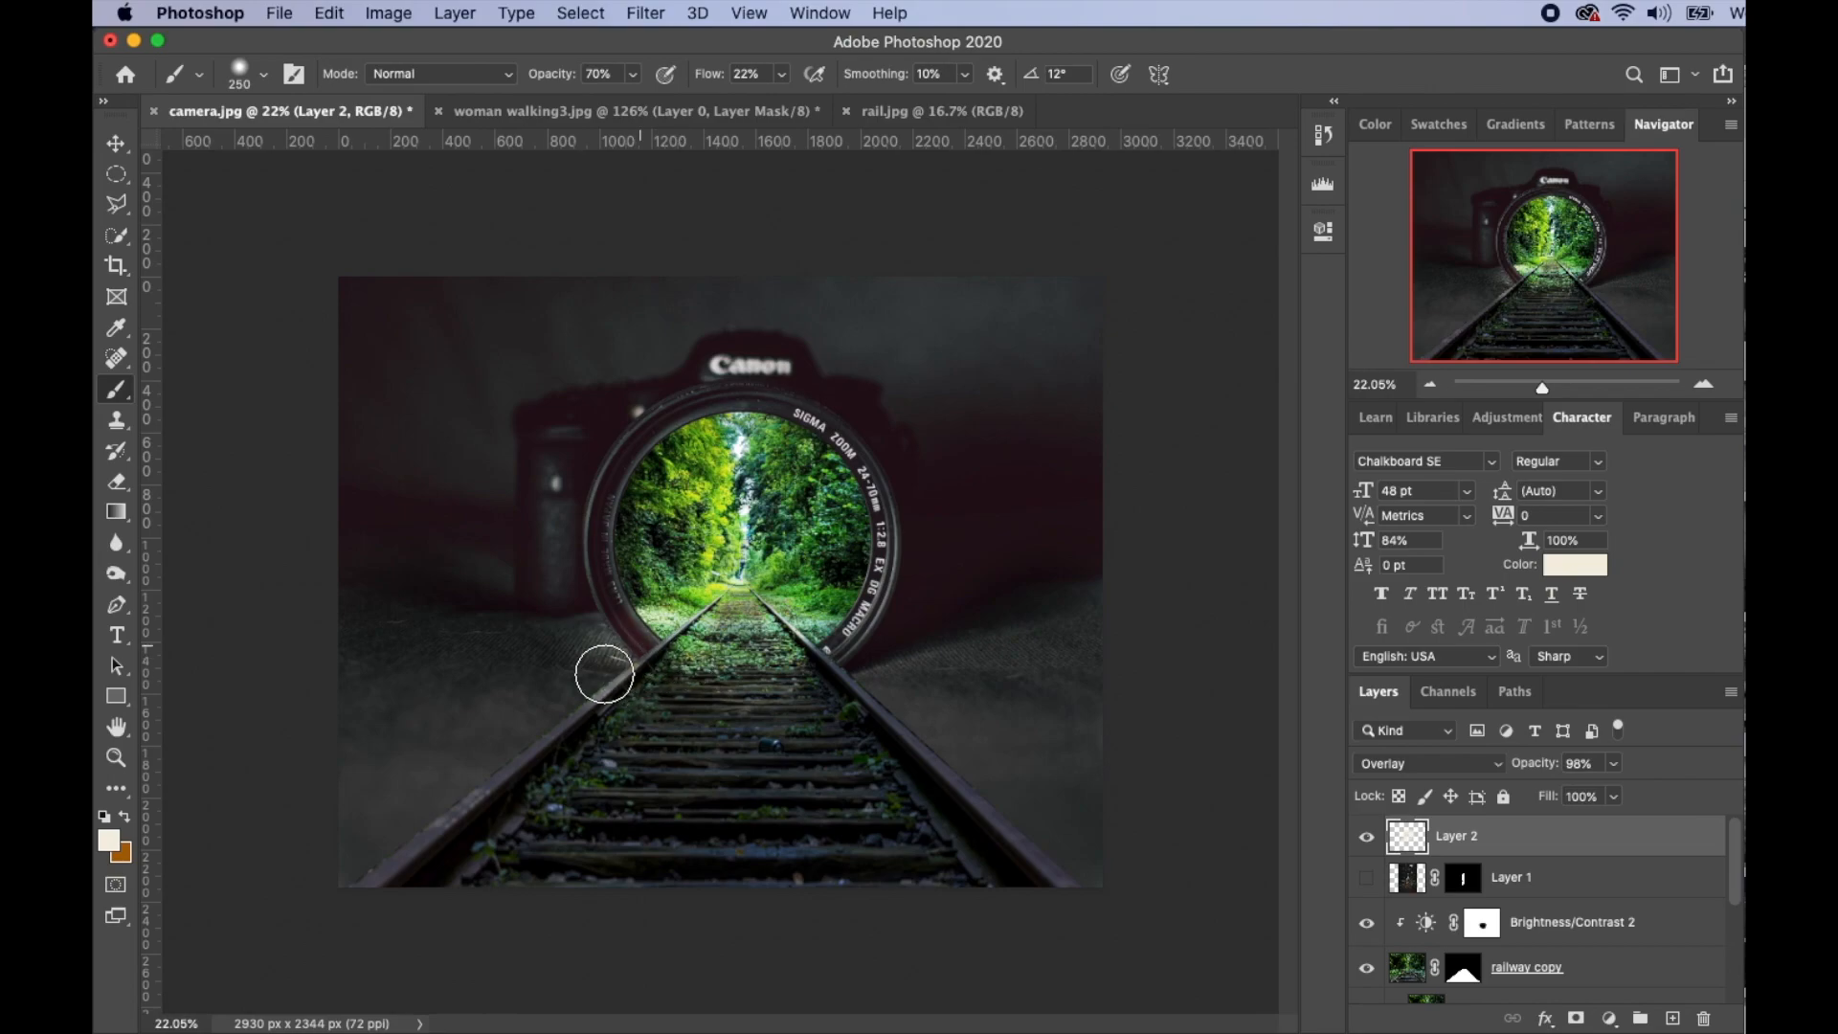
pyautogui.moveTo(820, 660); pyautogui.dragTo(713, 682)
pyautogui.moveTo(555, 74); pyautogui.dragTo(624, 90)
pyautogui.moveTo(1534, 763); pyautogui.dragTo(1575, 764)
pyautogui.moveTo(877, 661)
pyautogui.mouseDown()
pyautogui.moveTo(981, 648)
pyautogui.moveTo(938, 720)
pyautogui.mouseUp()
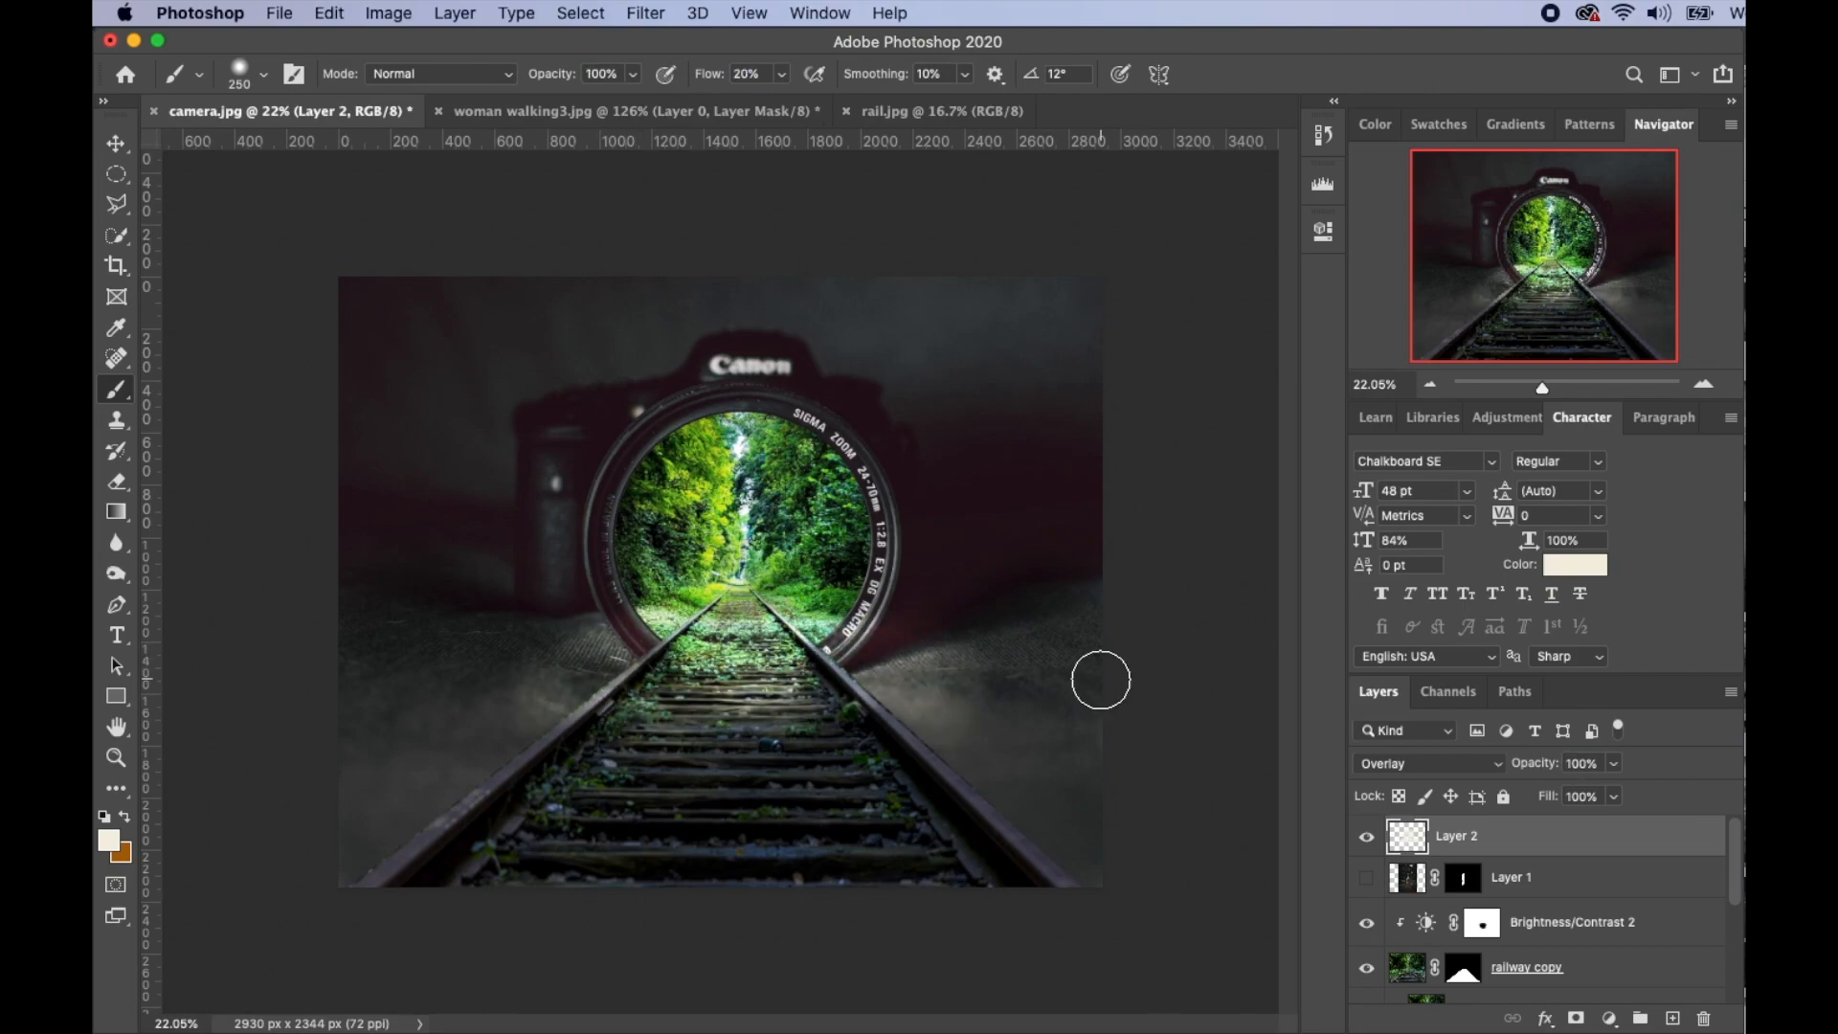
# - Make the woman visible again and rename Layer 1 to 'model'
pyautogui.click(1368, 879)
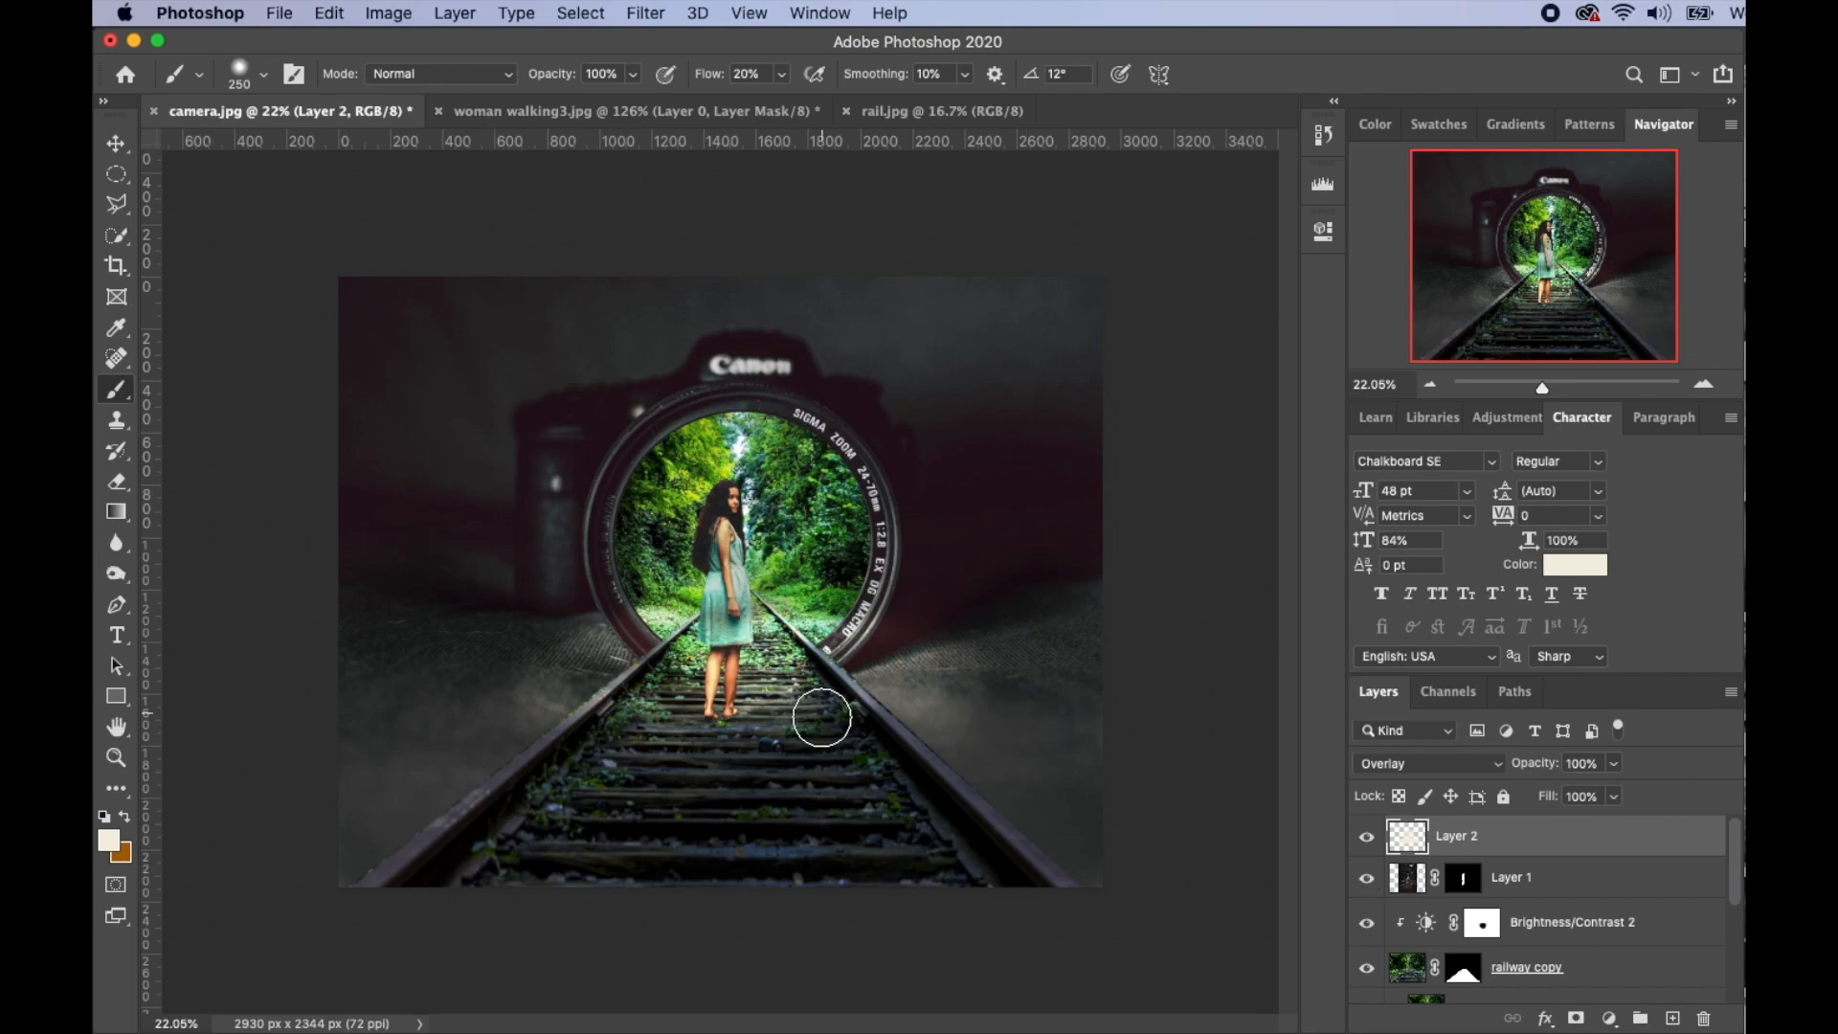
pyautogui.doubleClick(1511, 879)
pyautogui.write('model')
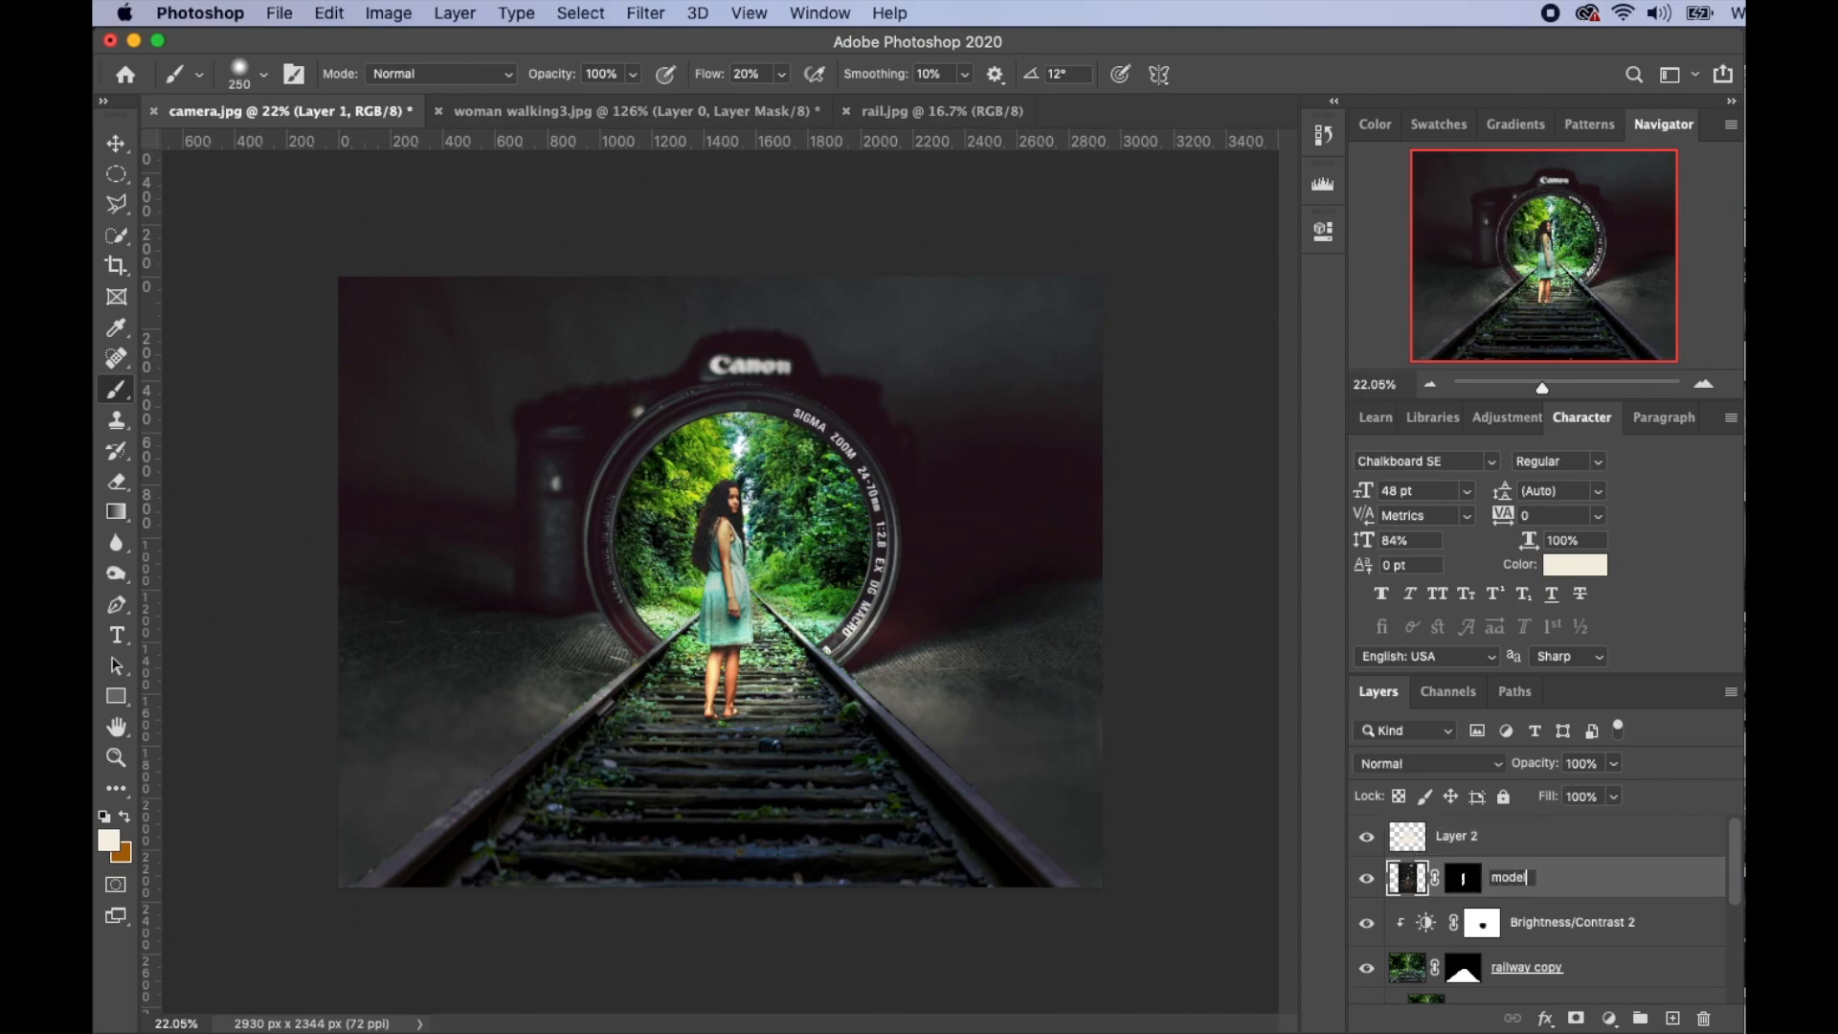
pyautogui.press('Return')
# - Duplicate the model layer to create 'model copy'
pyautogui.click(1532, 845)
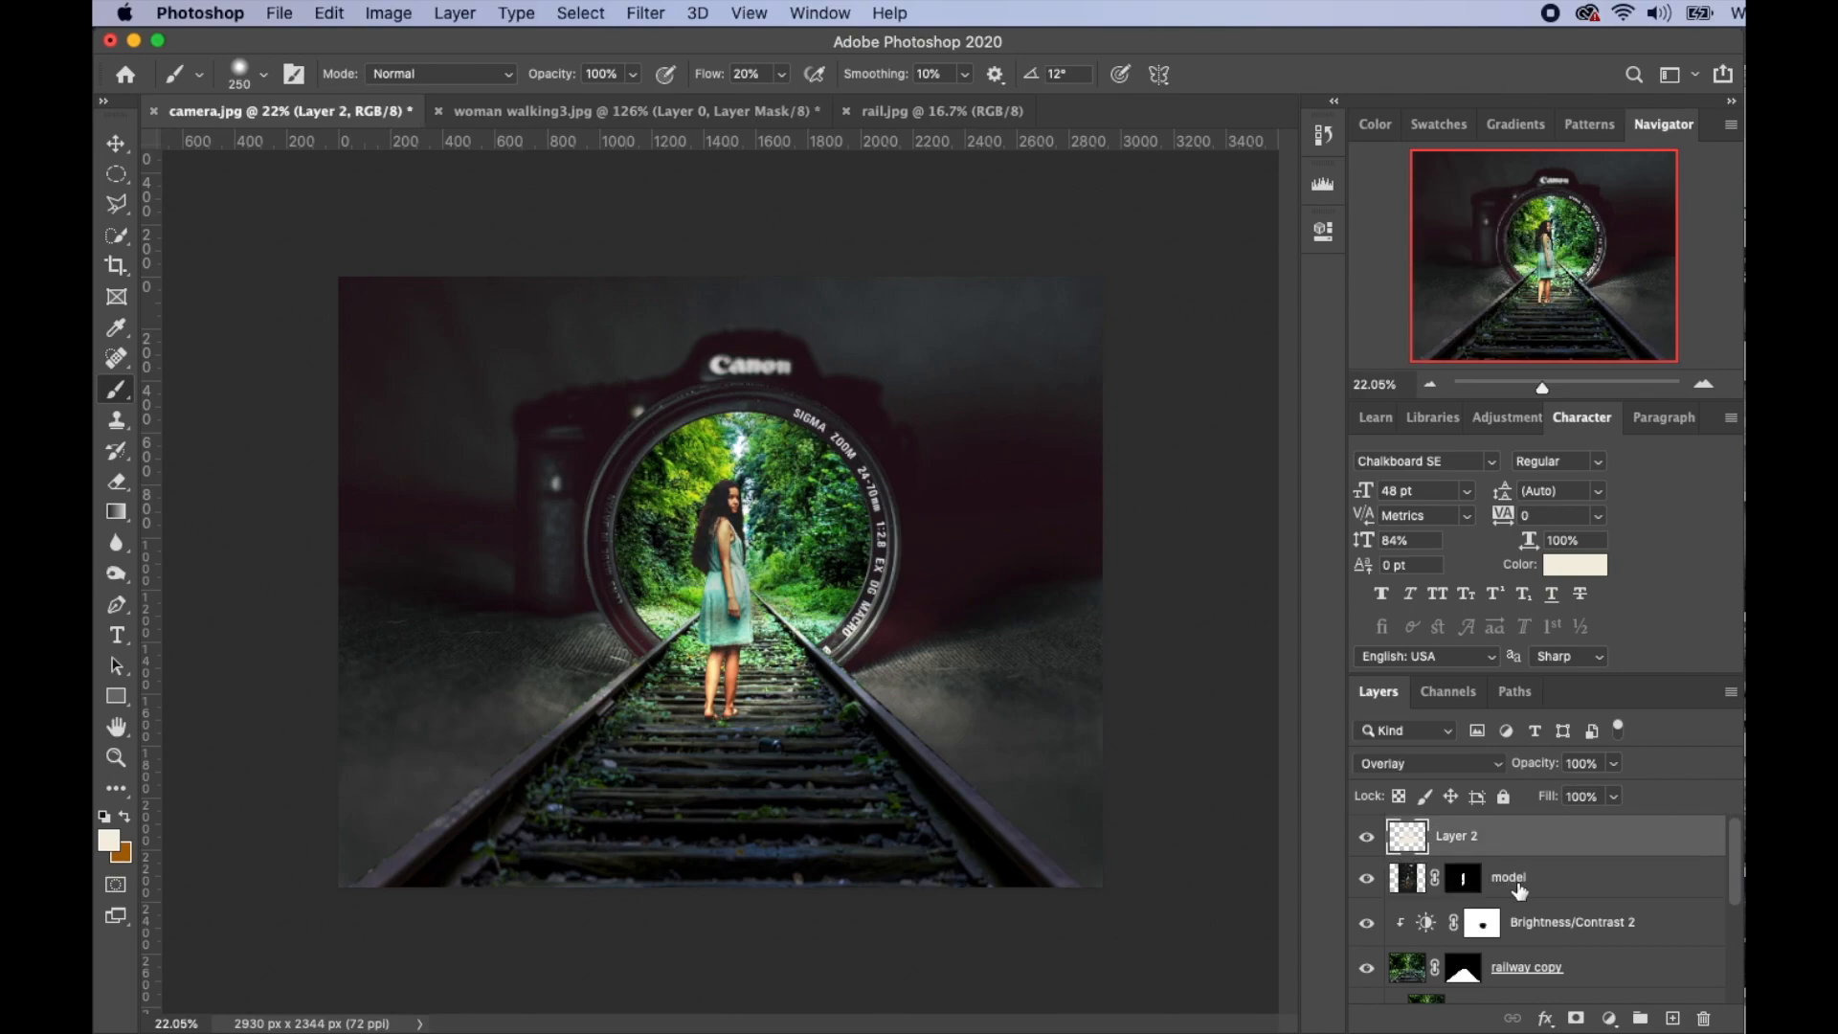
pyautogui.doubleClick(1518, 879)
pyautogui.click(1570, 879)
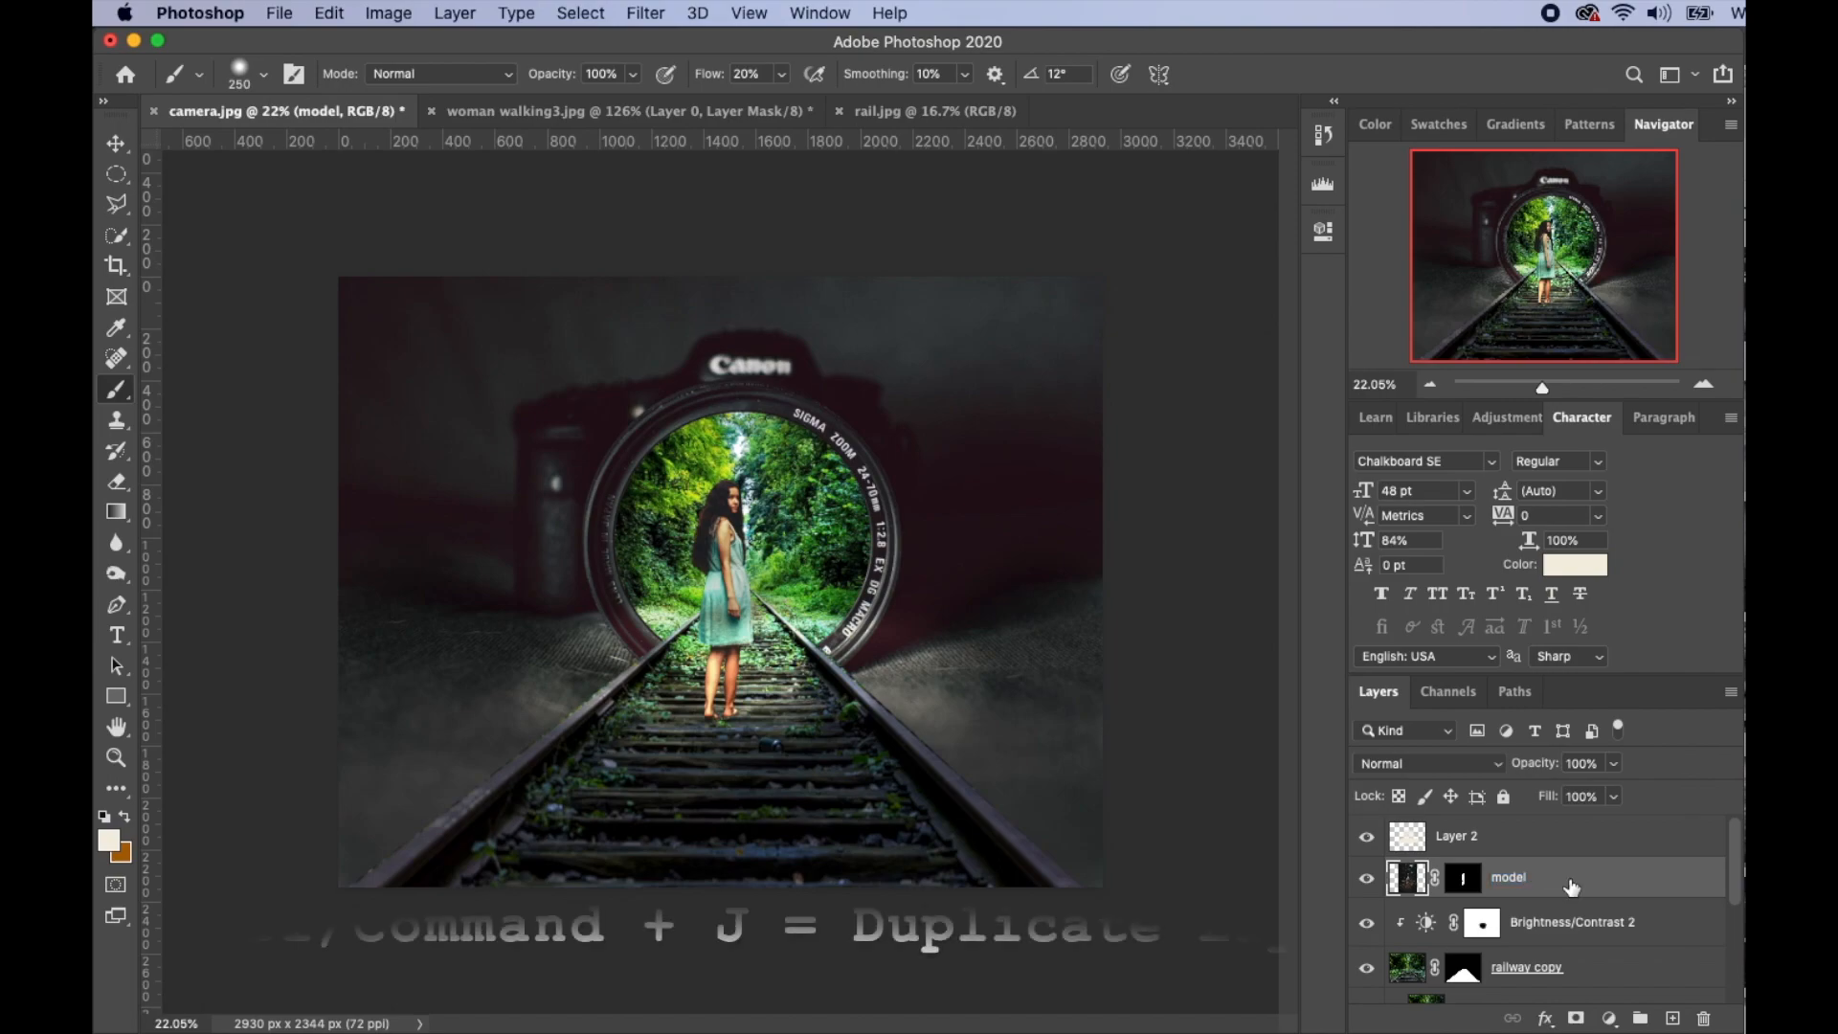
pyautogui.press('super+j')
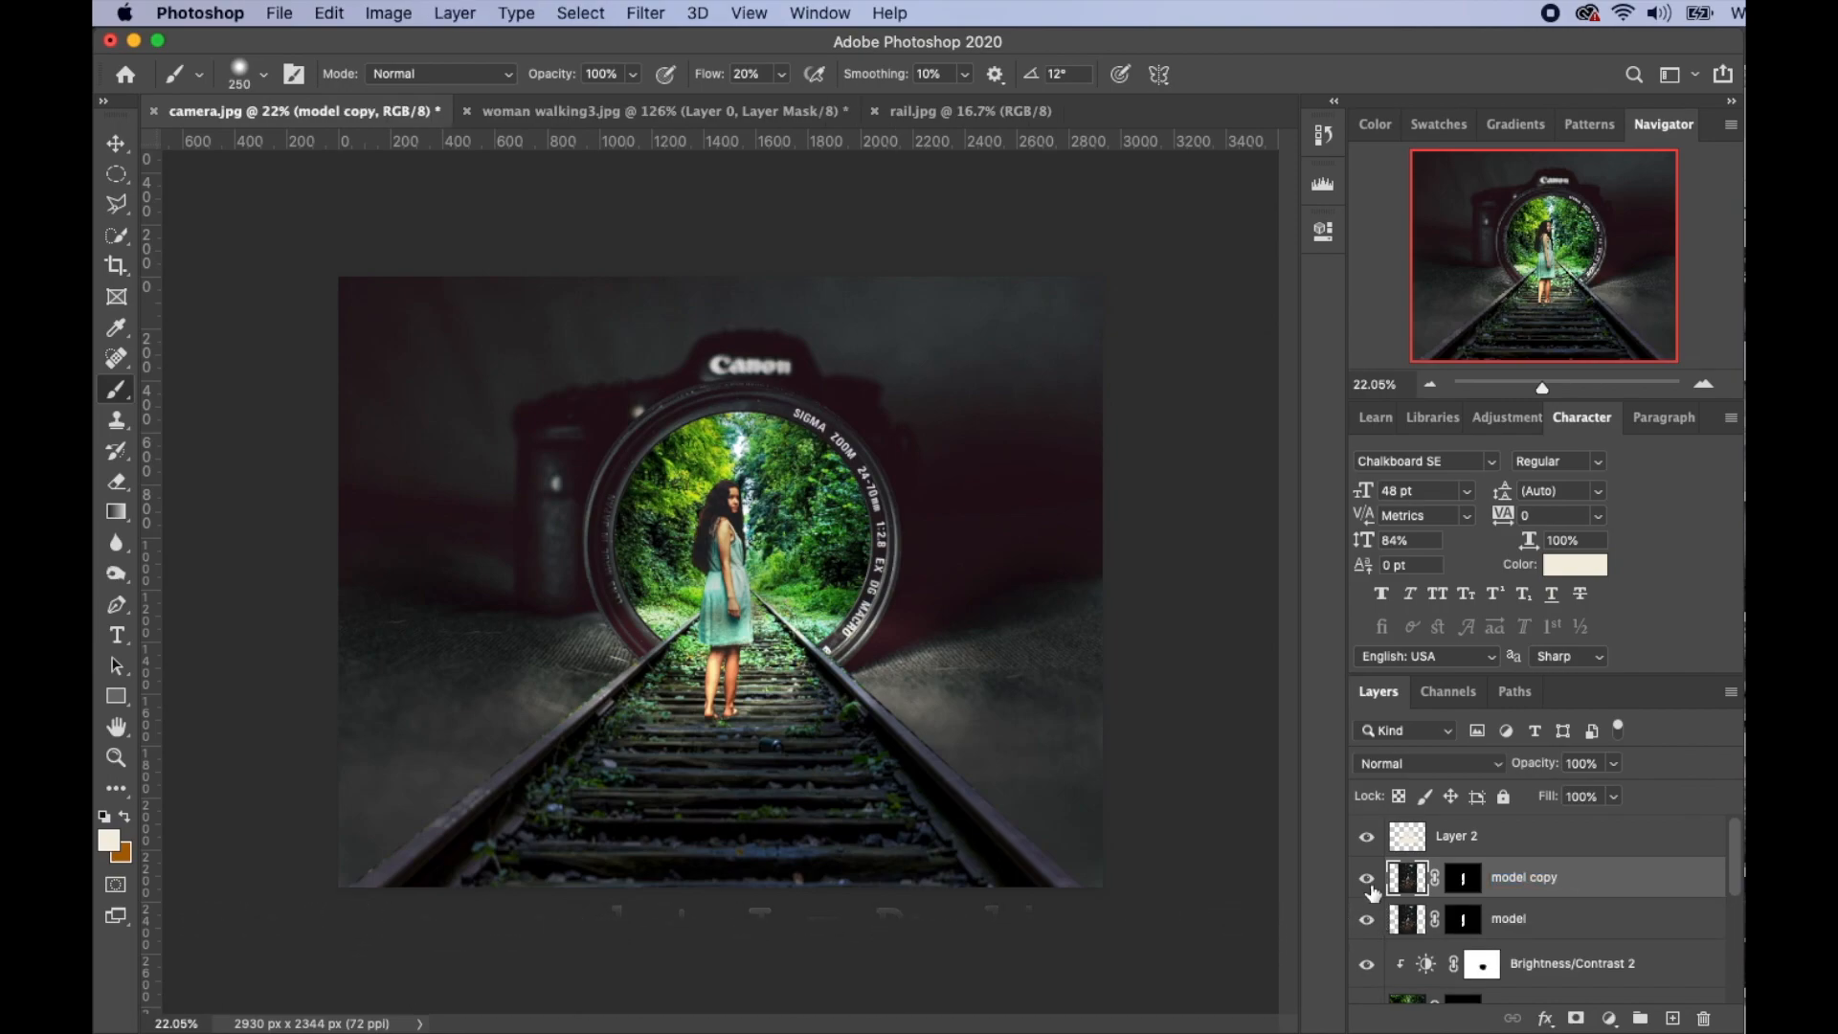
# - Flip the model copy vertically with Free Transform
pyautogui.press('v')
pyautogui.press('super+t')
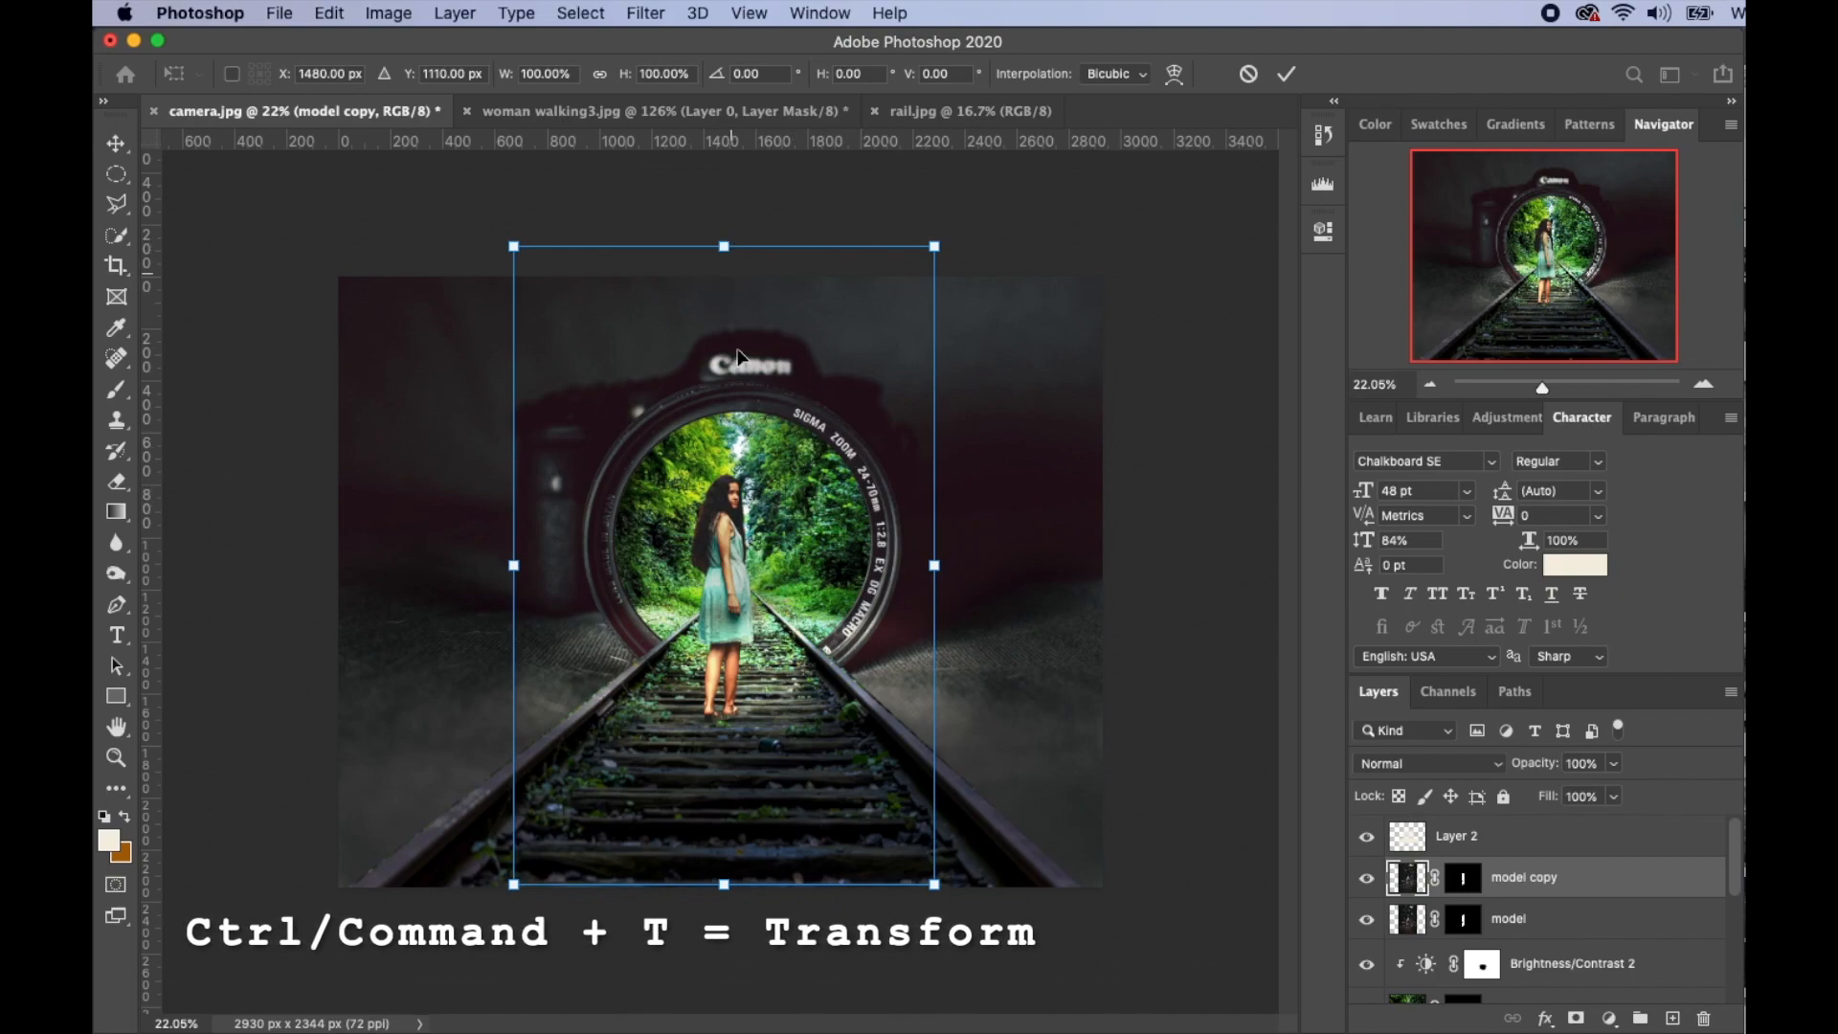
pyautogui.rightClick(748, 410)
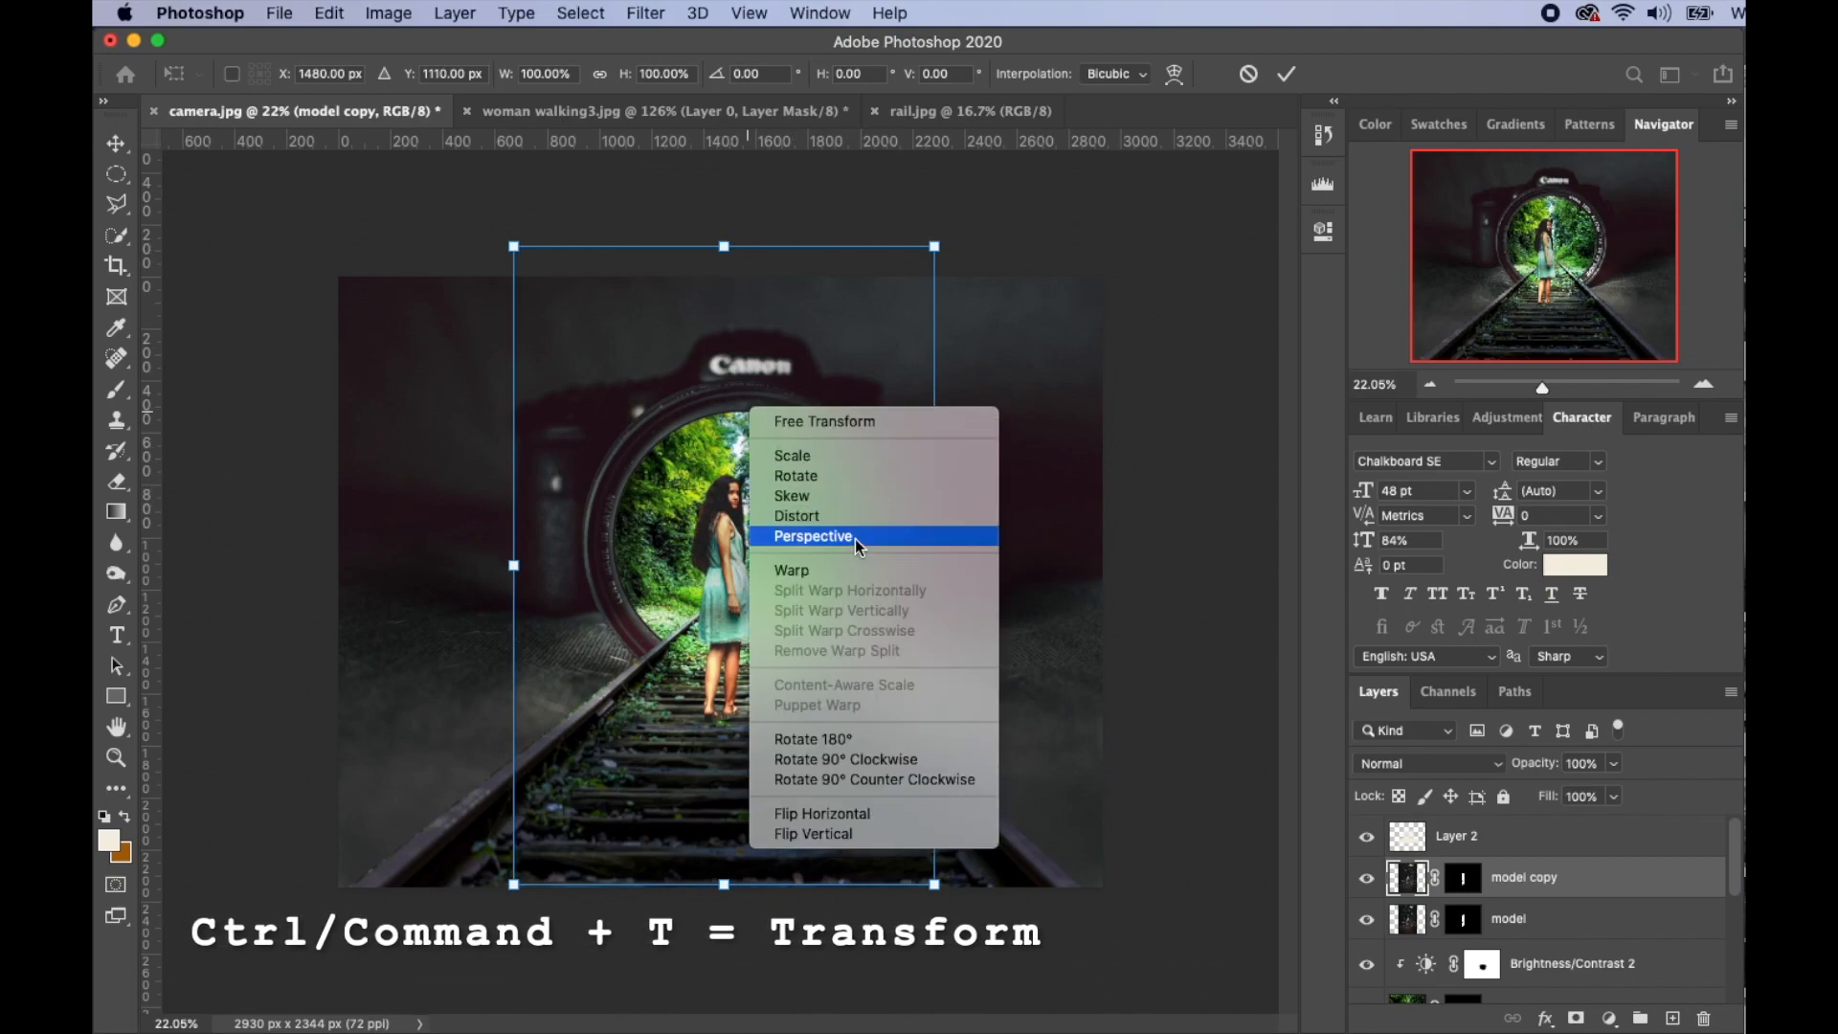
pyautogui.click(839, 835)
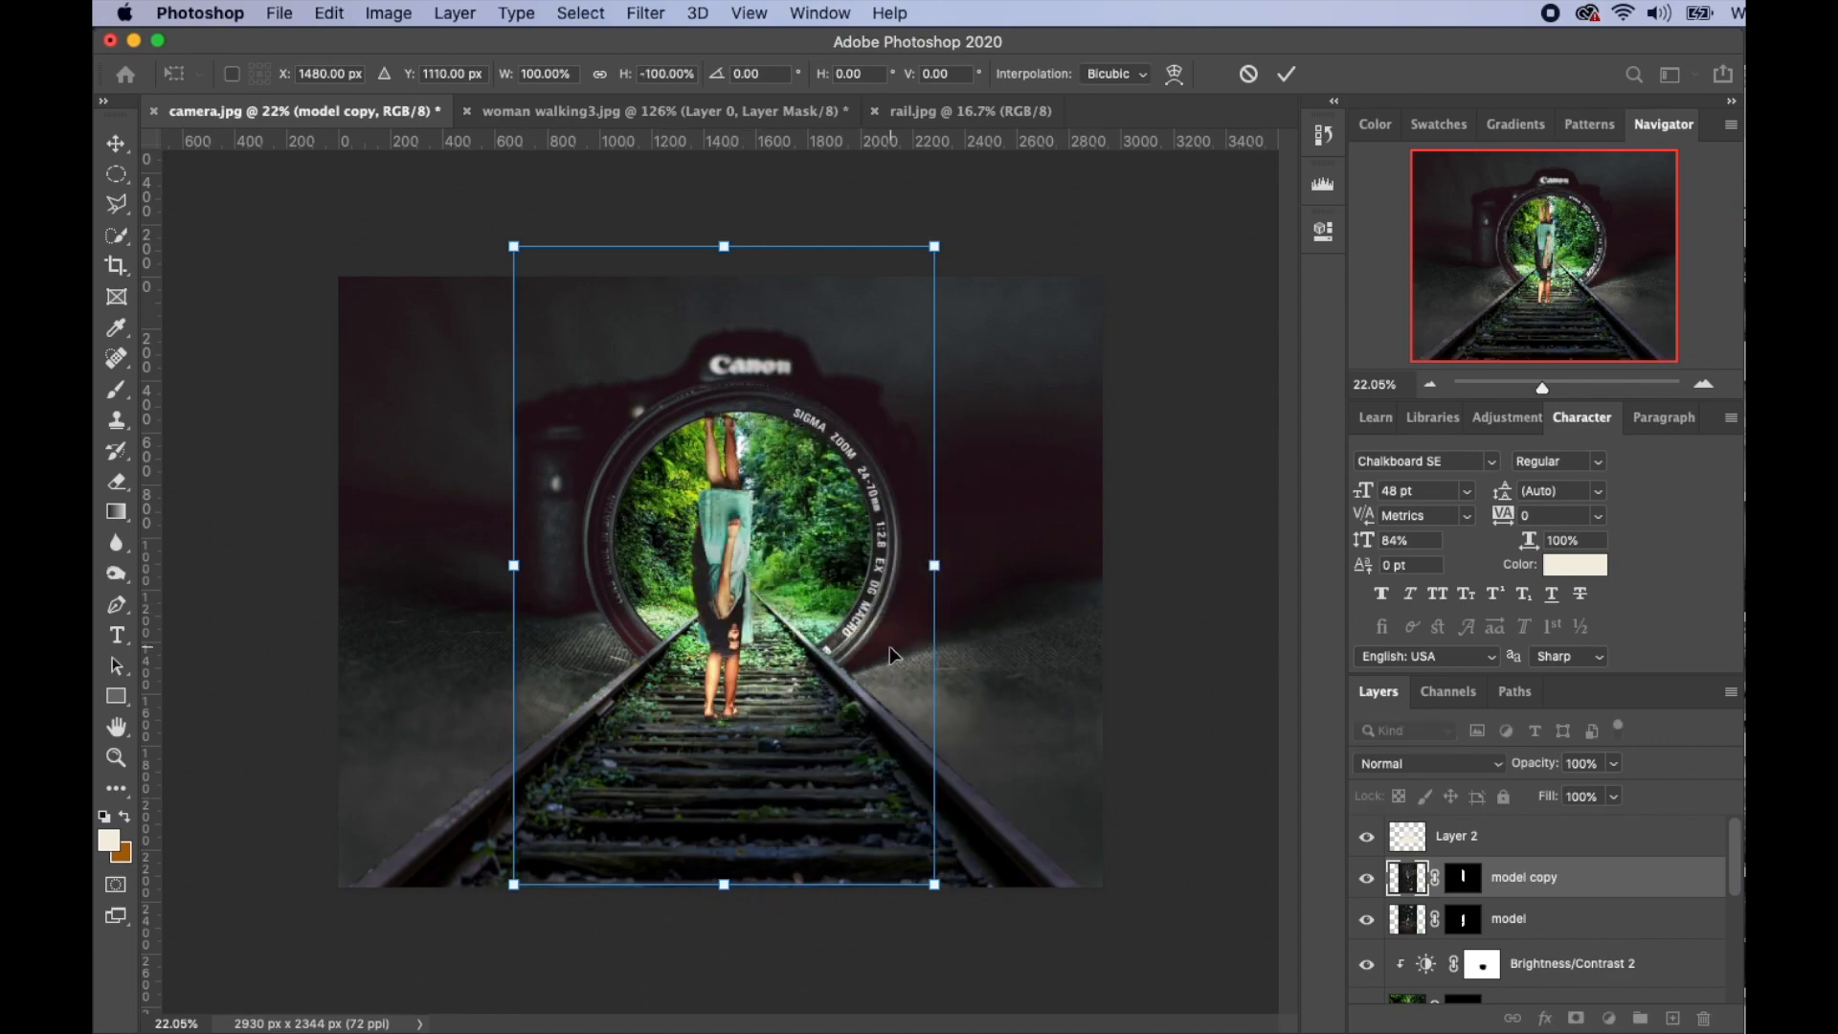
# - Distort the flipped copy into a shadow slanting left across the tracks from her feet
pyautogui.rightClick(829, 596)
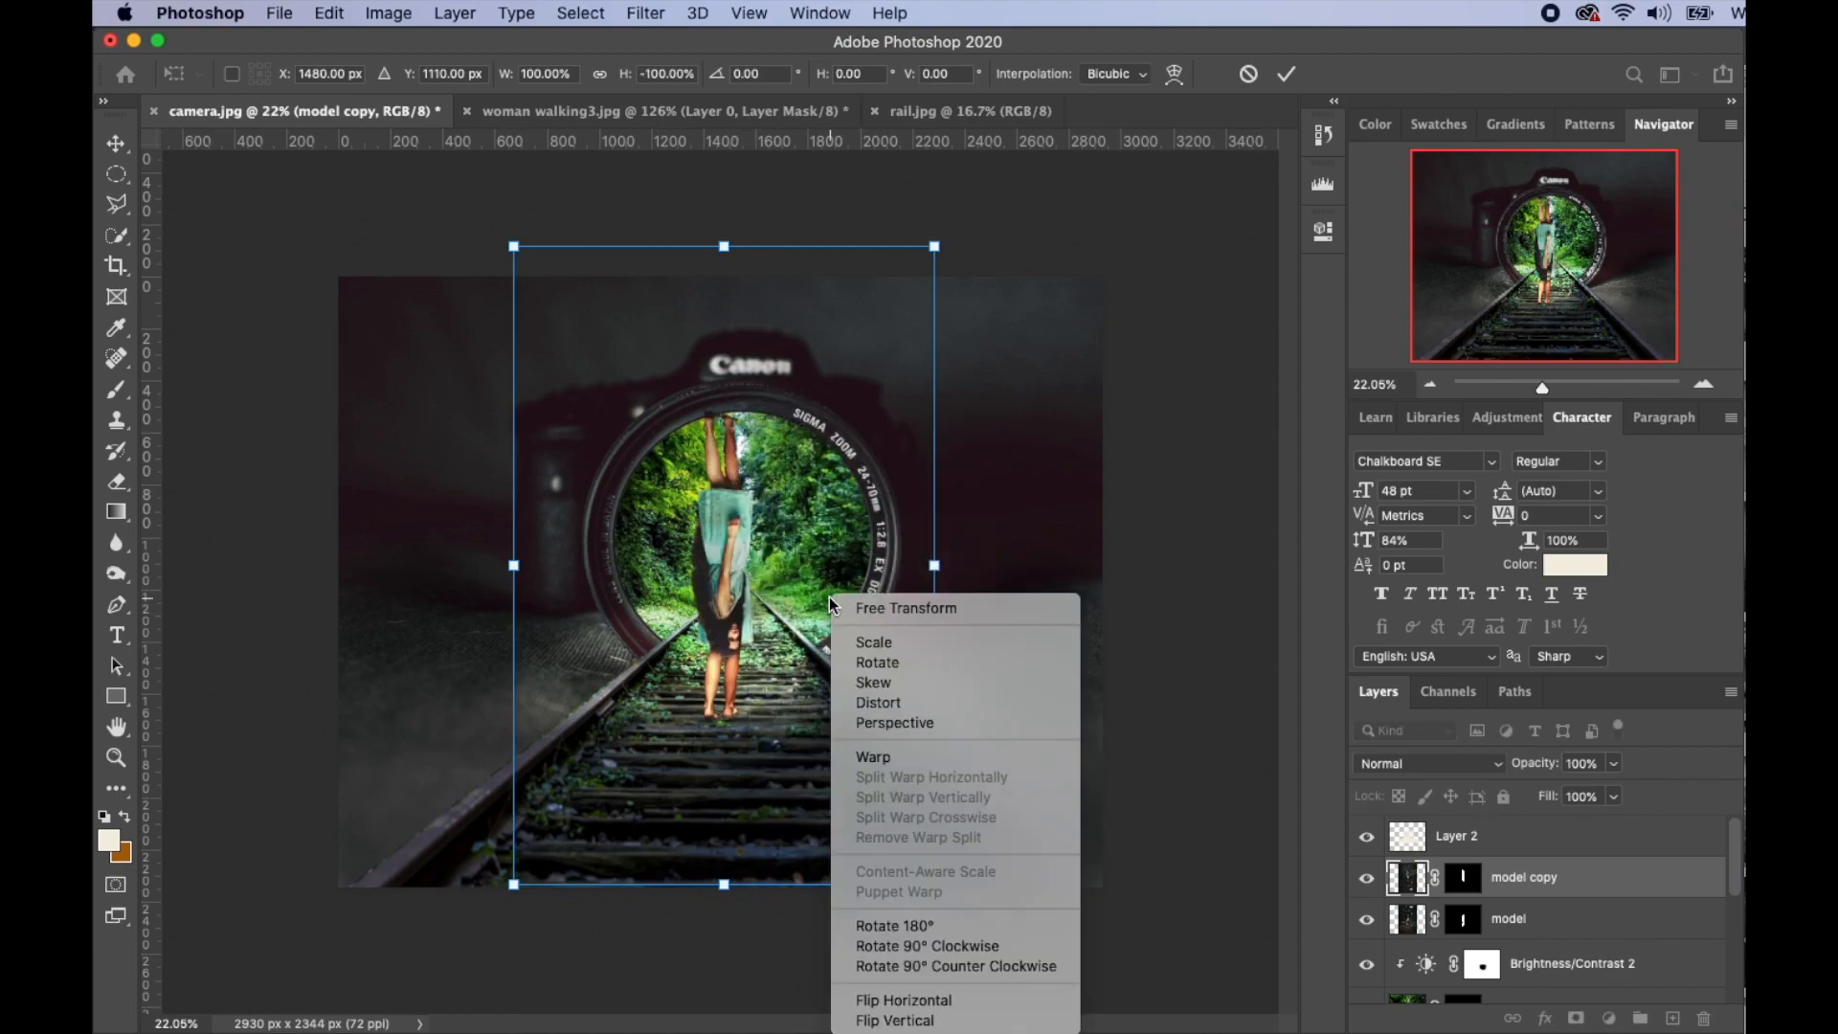
pyautogui.click(891, 707)
pyautogui.moveTo(747, 809); pyautogui.dragTo(706, 853)
pyautogui.moveTo(682, 929); pyautogui.dragTo(383, 990)
pyautogui.moveTo(682, 292); pyautogui.dragTo(847, 622)
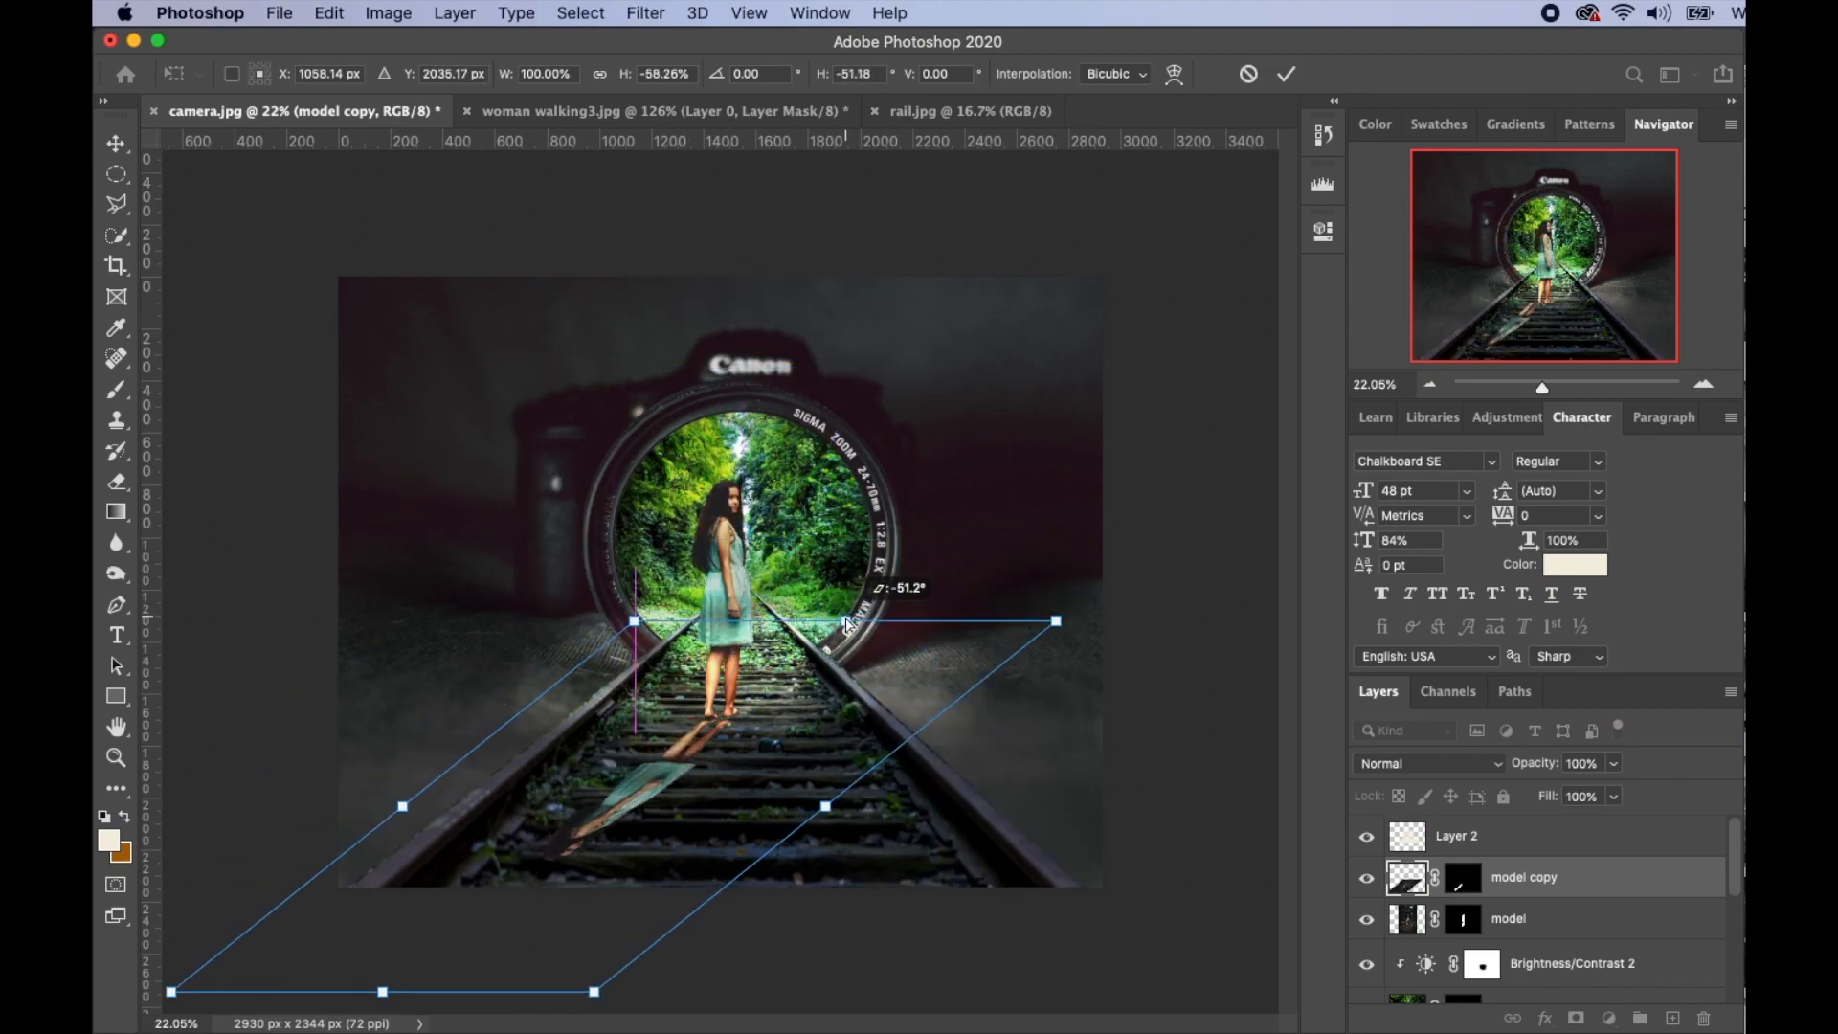
pyautogui.moveTo(383, 993); pyautogui.dragTo(321, 1006)
pyautogui.moveTo(794, 813); pyautogui.dragTo(837, 842)
pyautogui.moveTo(665, 846); pyautogui.dragTo(666, 830)
pyautogui.moveTo(342, 1005); pyautogui.dragTo(295, 1014)
pyautogui.moveTo(600, 801); pyautogui.dragTo(615, 788)
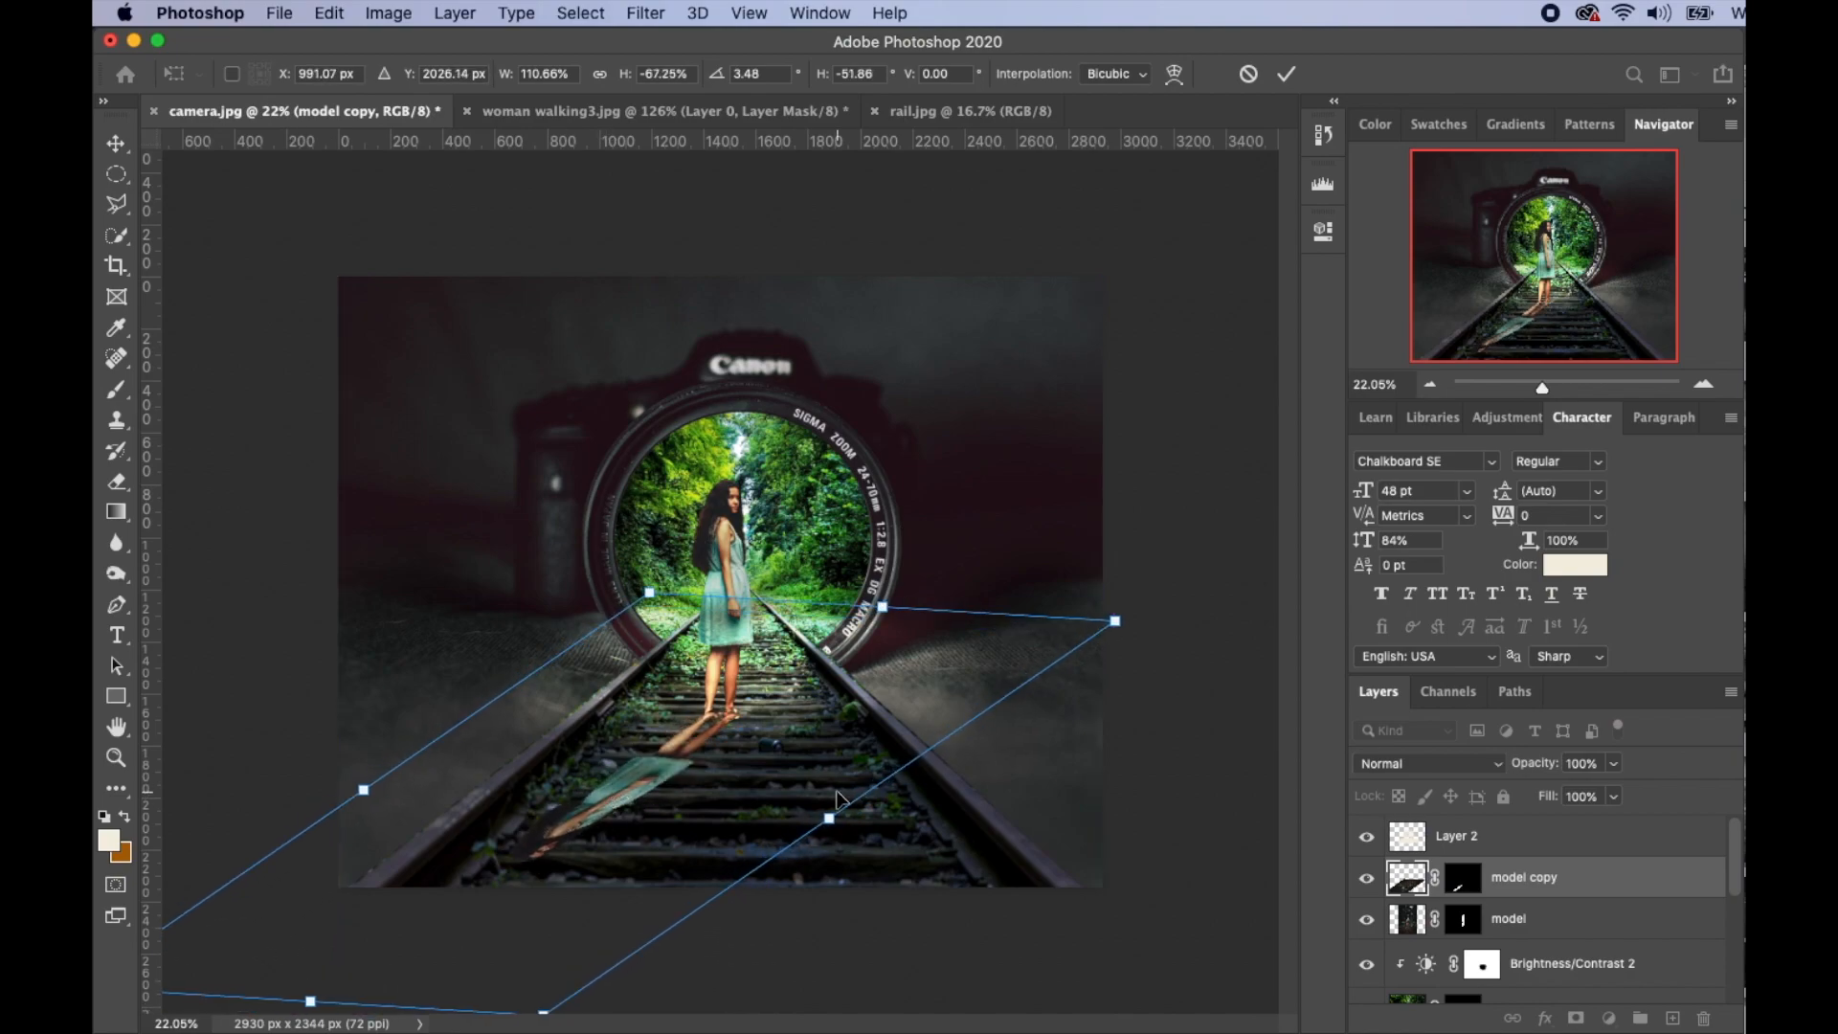
pyautogui.press('Return')
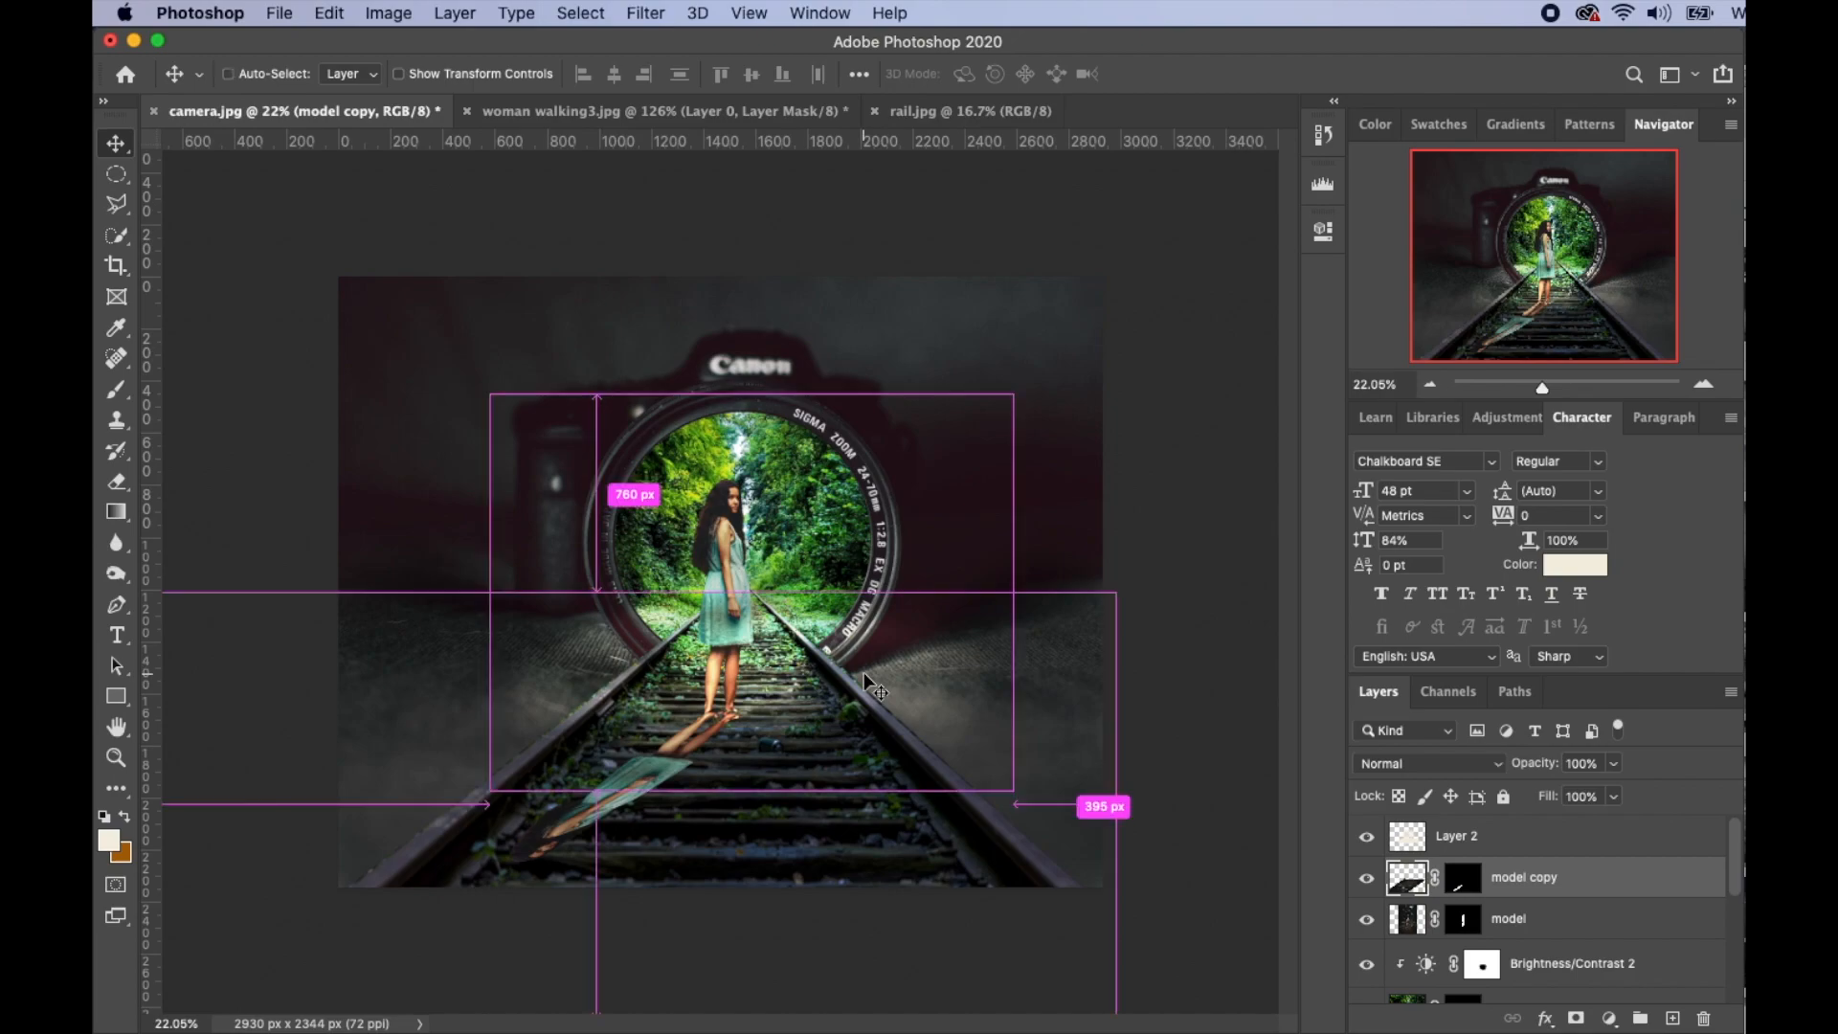
# - Turn the model copy black with Hue/Saturation Lightness -100 and lower its opacity to 59%
pyautogui.hotkey('ctrl', 'u')
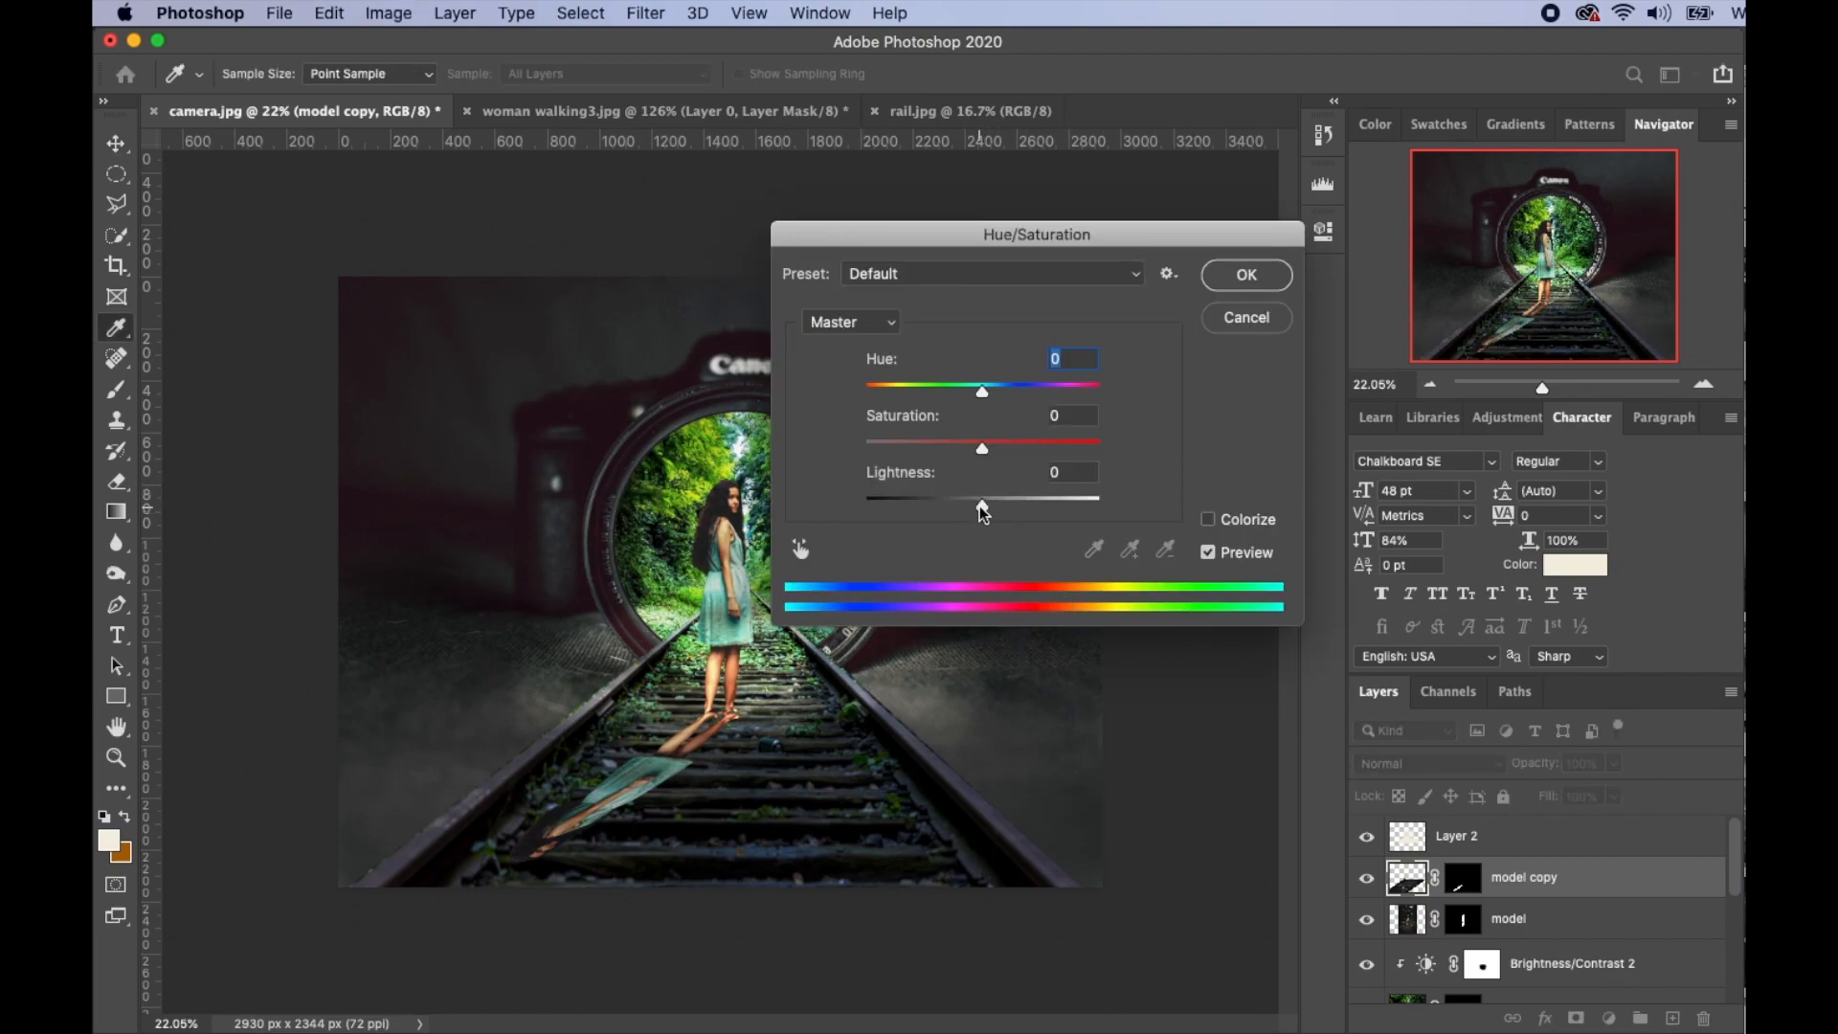
pyautogui.moveTo(982, 506); pyautogui.dragTo(864, 507)
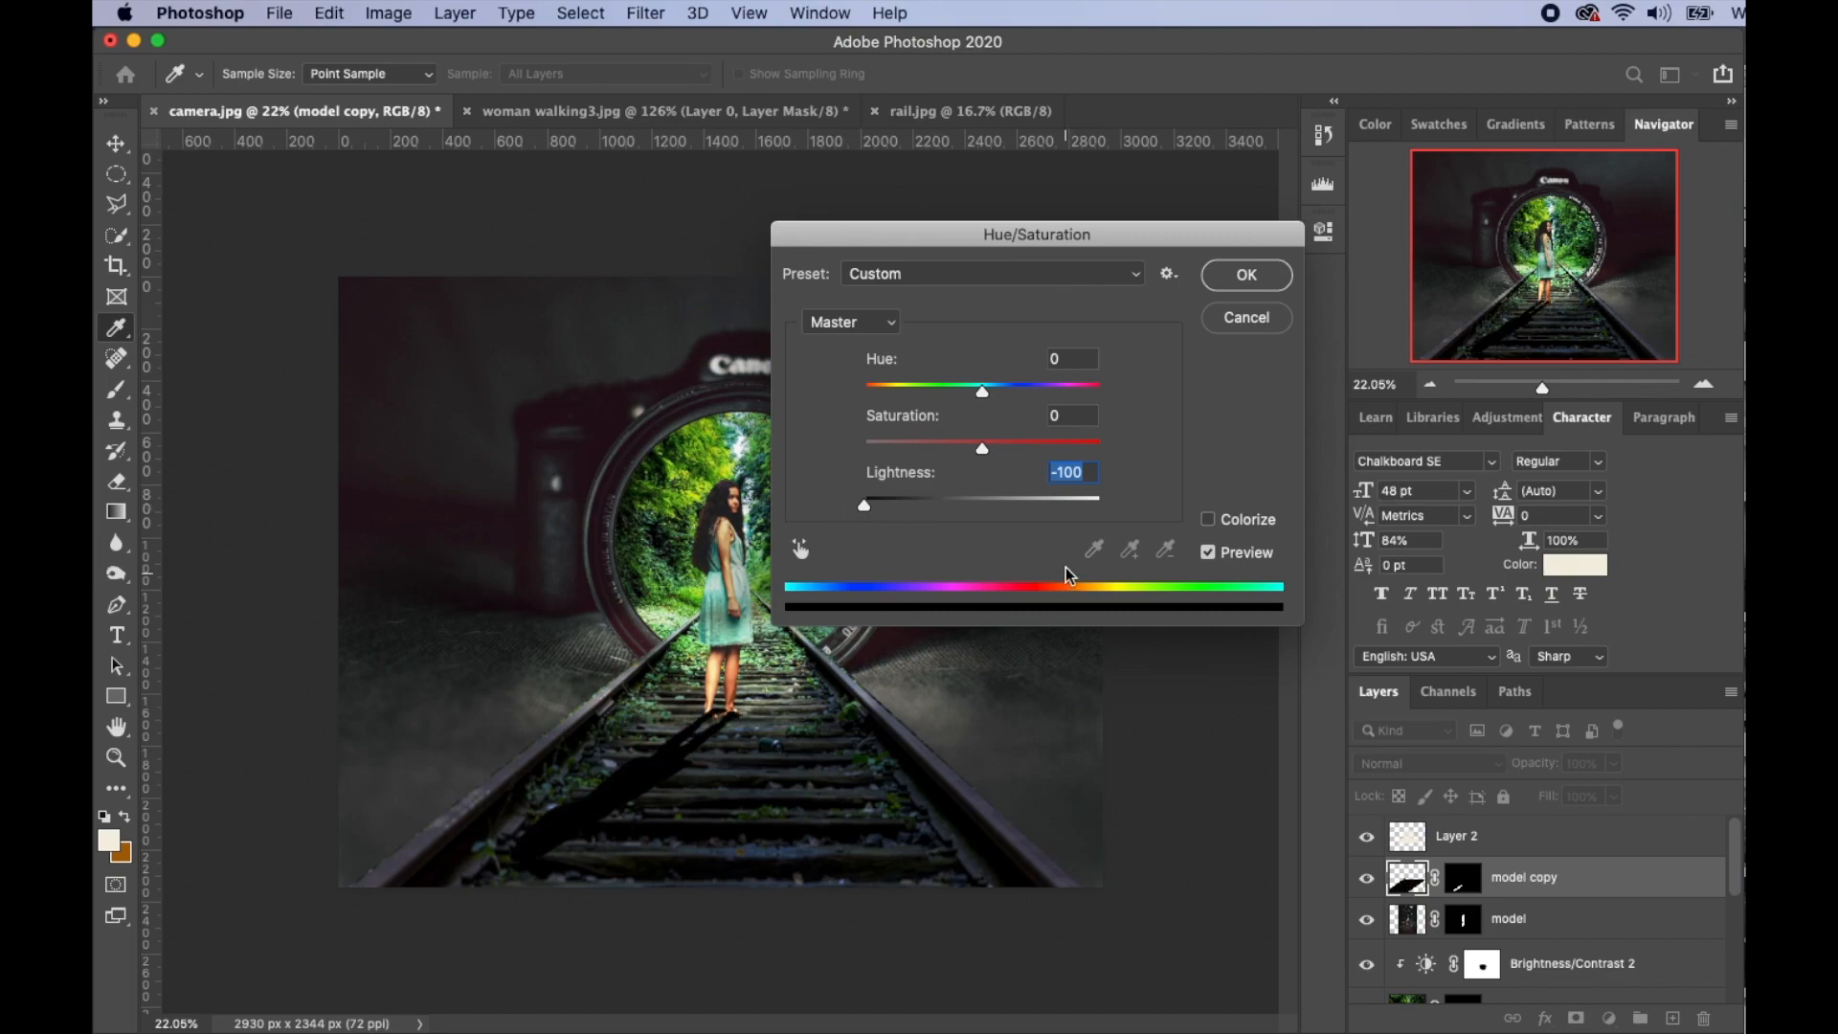
pyautogui.click(1244, 277)
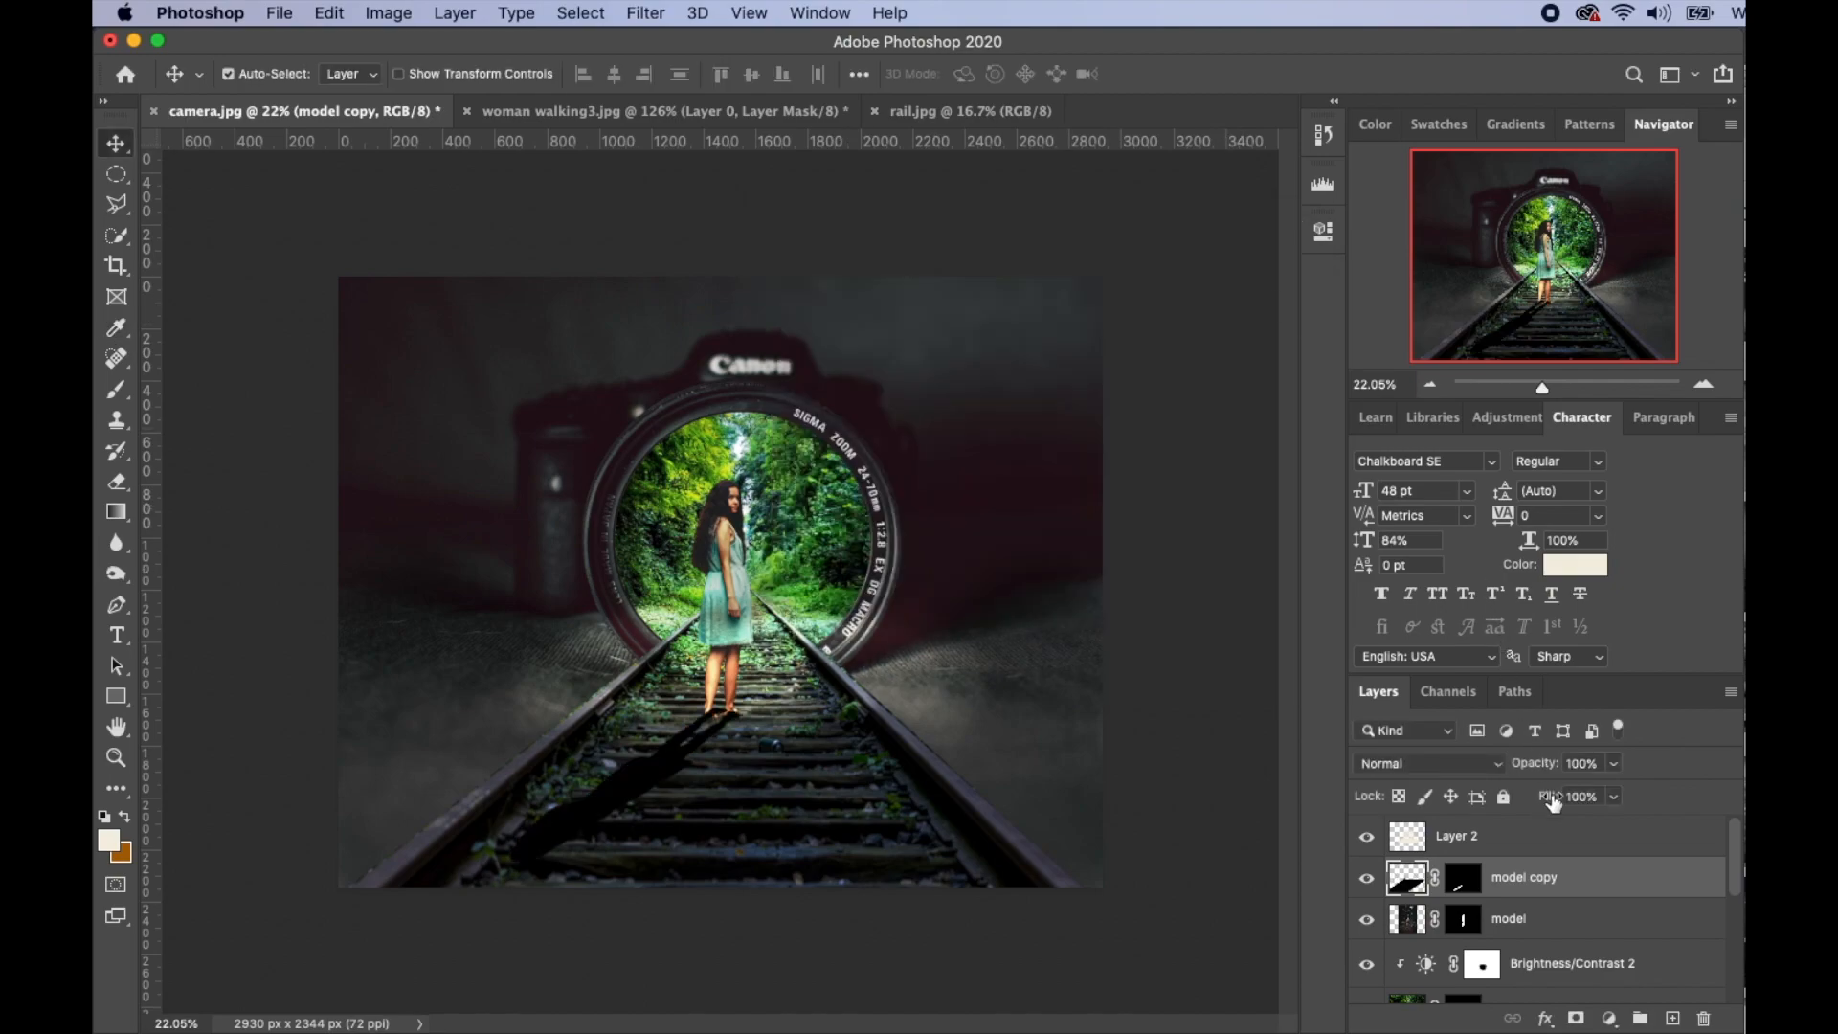
pyautogui.moveTo(1547, 769); pyautogui.dragTo(1492, 766)
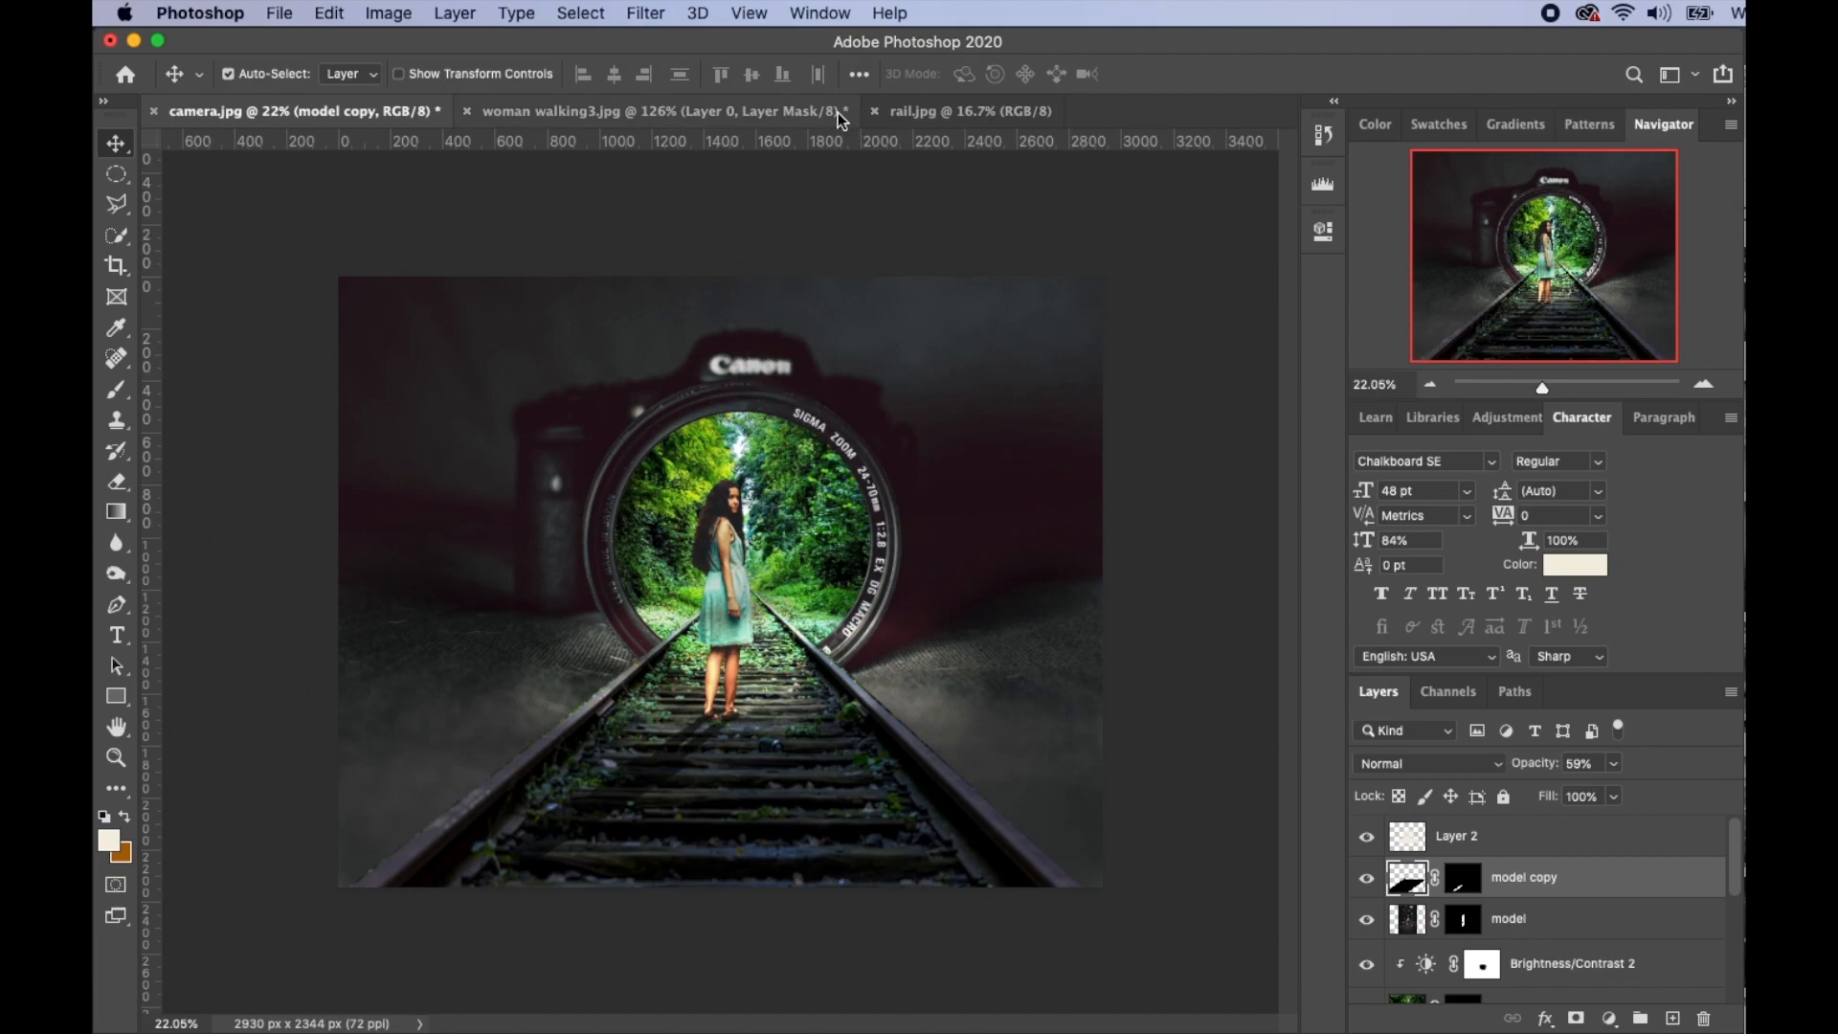
# - Soften the shadow with a Gaussian Blur of about 4 px
pyautogui.click(645, 14)
pyautogui.moveTo(858, 293)
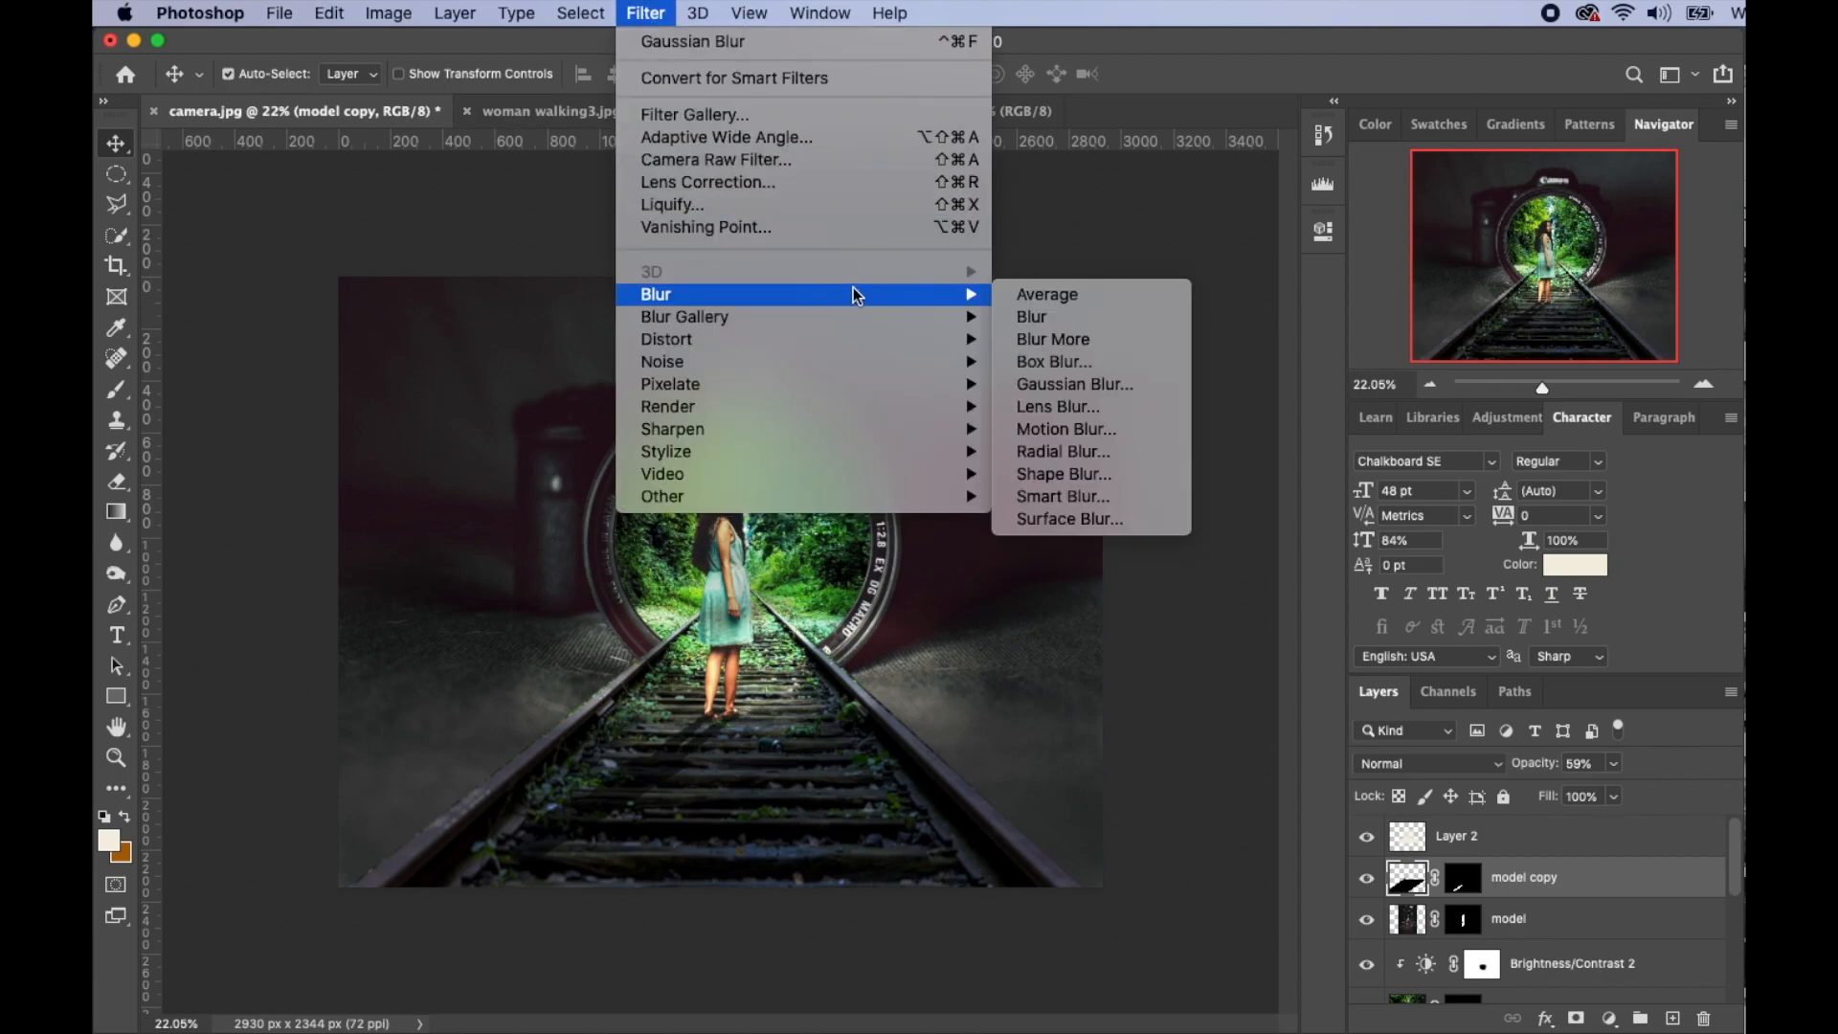
pyautogui.click(1082, 394)
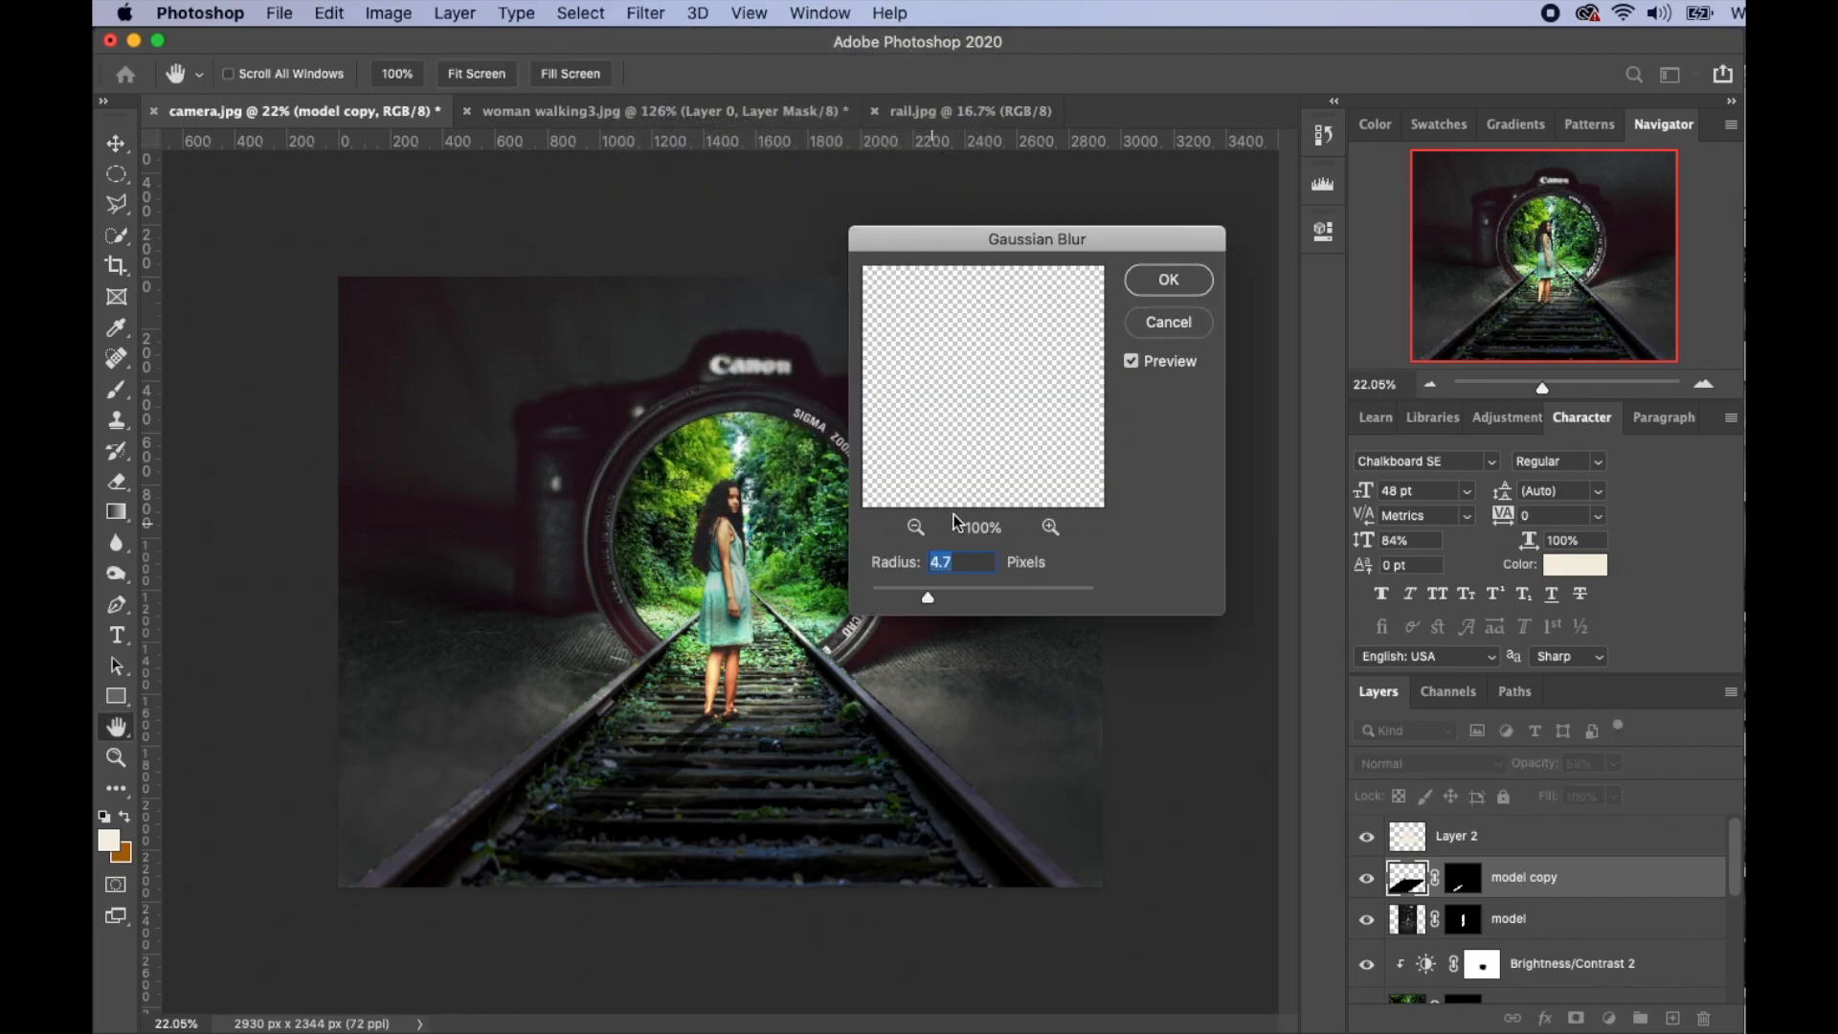
pyautogui.moveTo(927, 595); pyautogui.dragTo(926, 595)
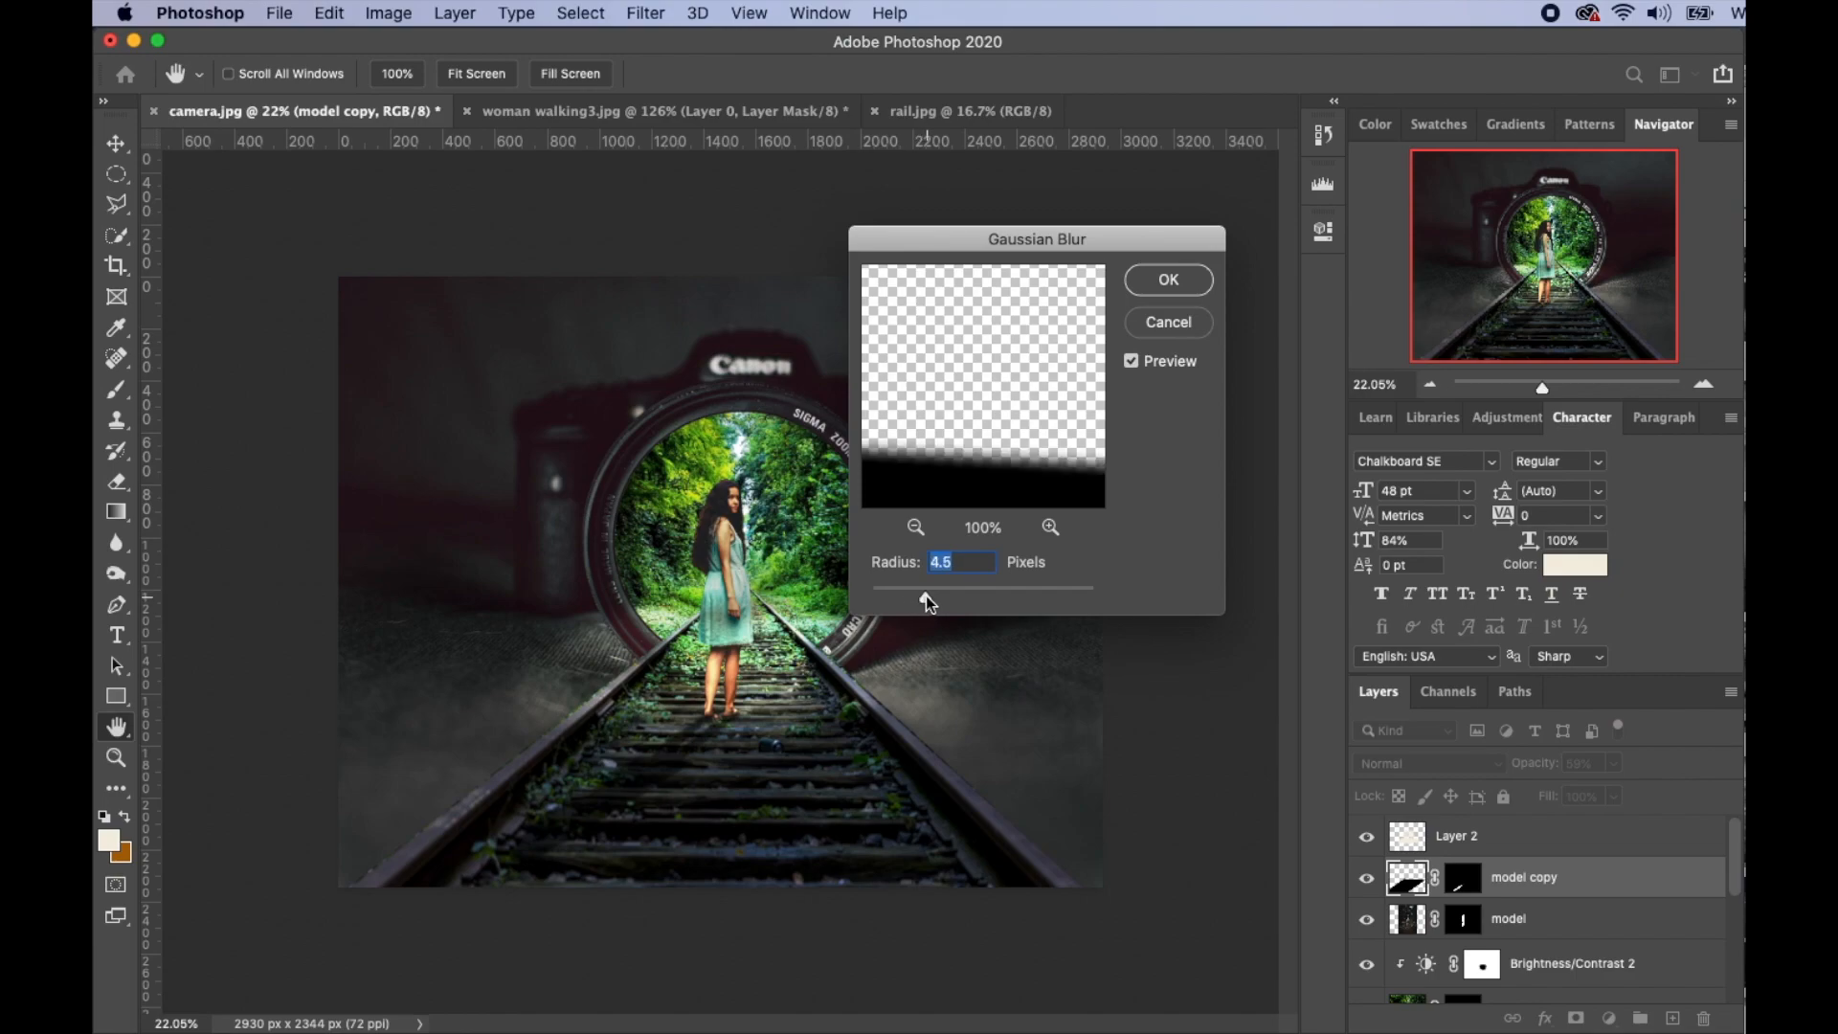
pyautogui.click(1168, 280)
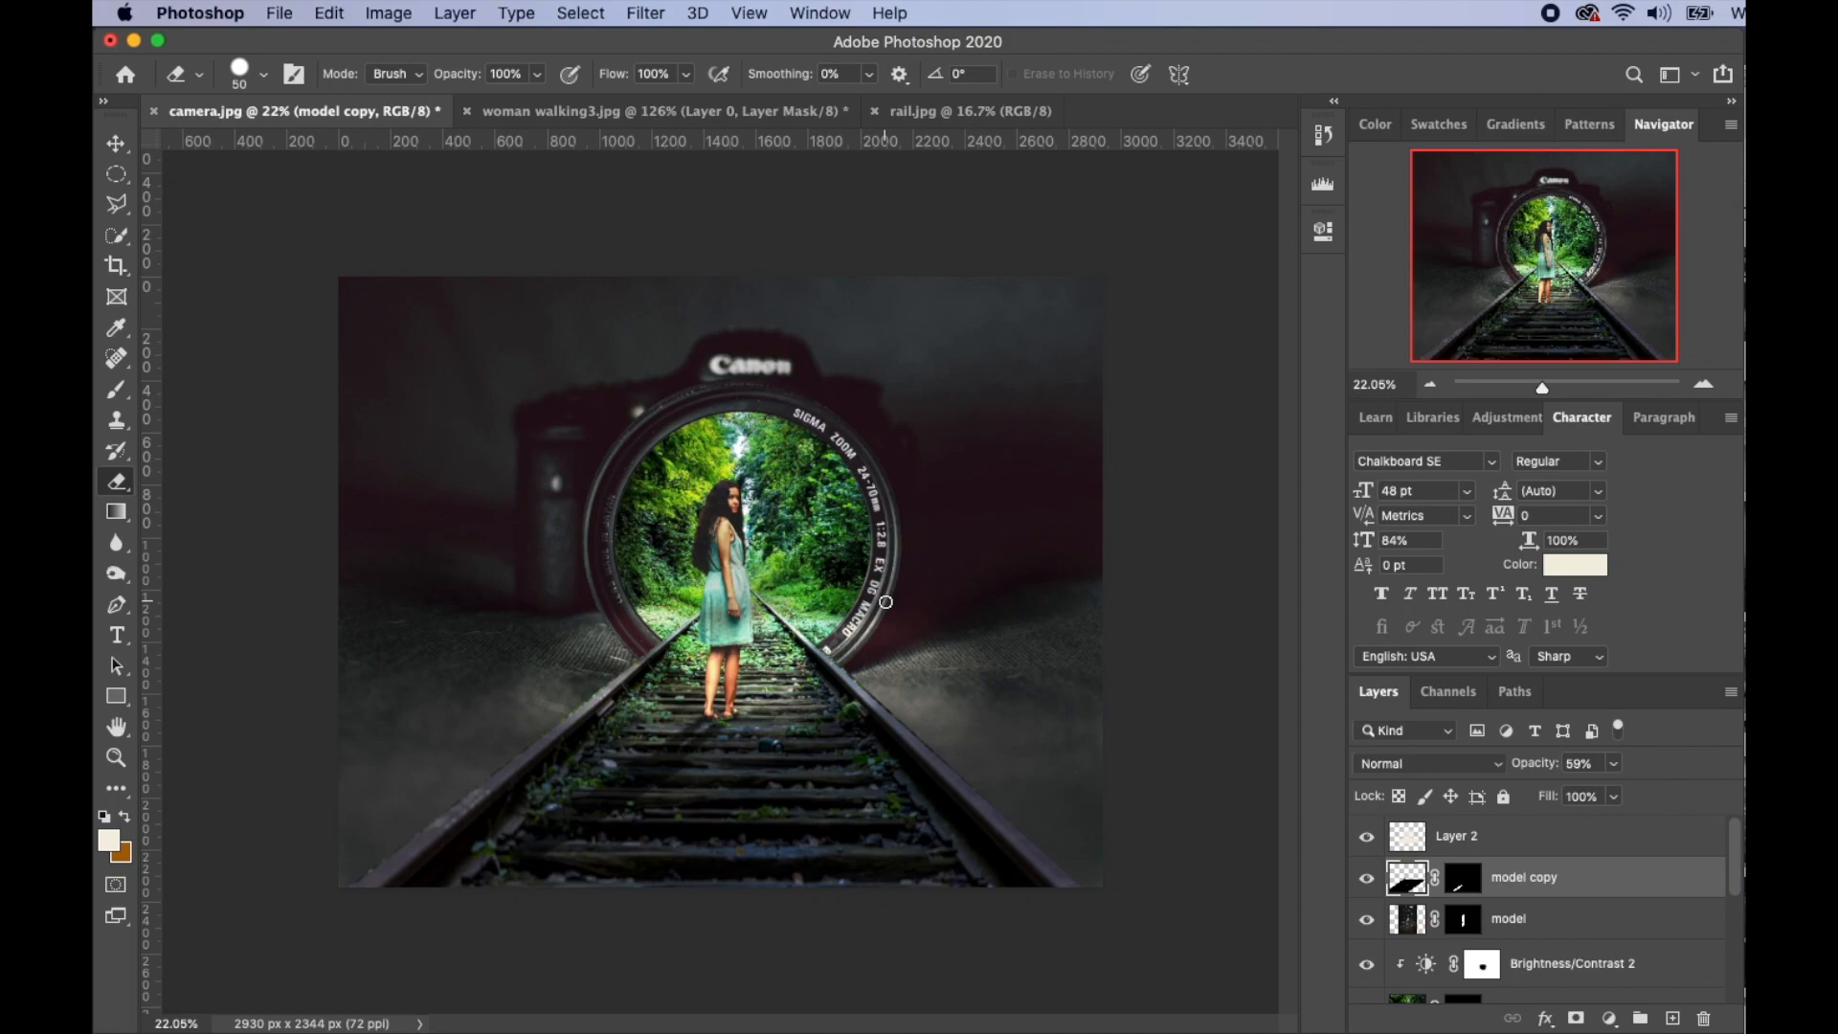
# - Select Layer 2 and stamp all visible layers into a new Layer 3
pyautogui.scroll(-3, 1499, 970)
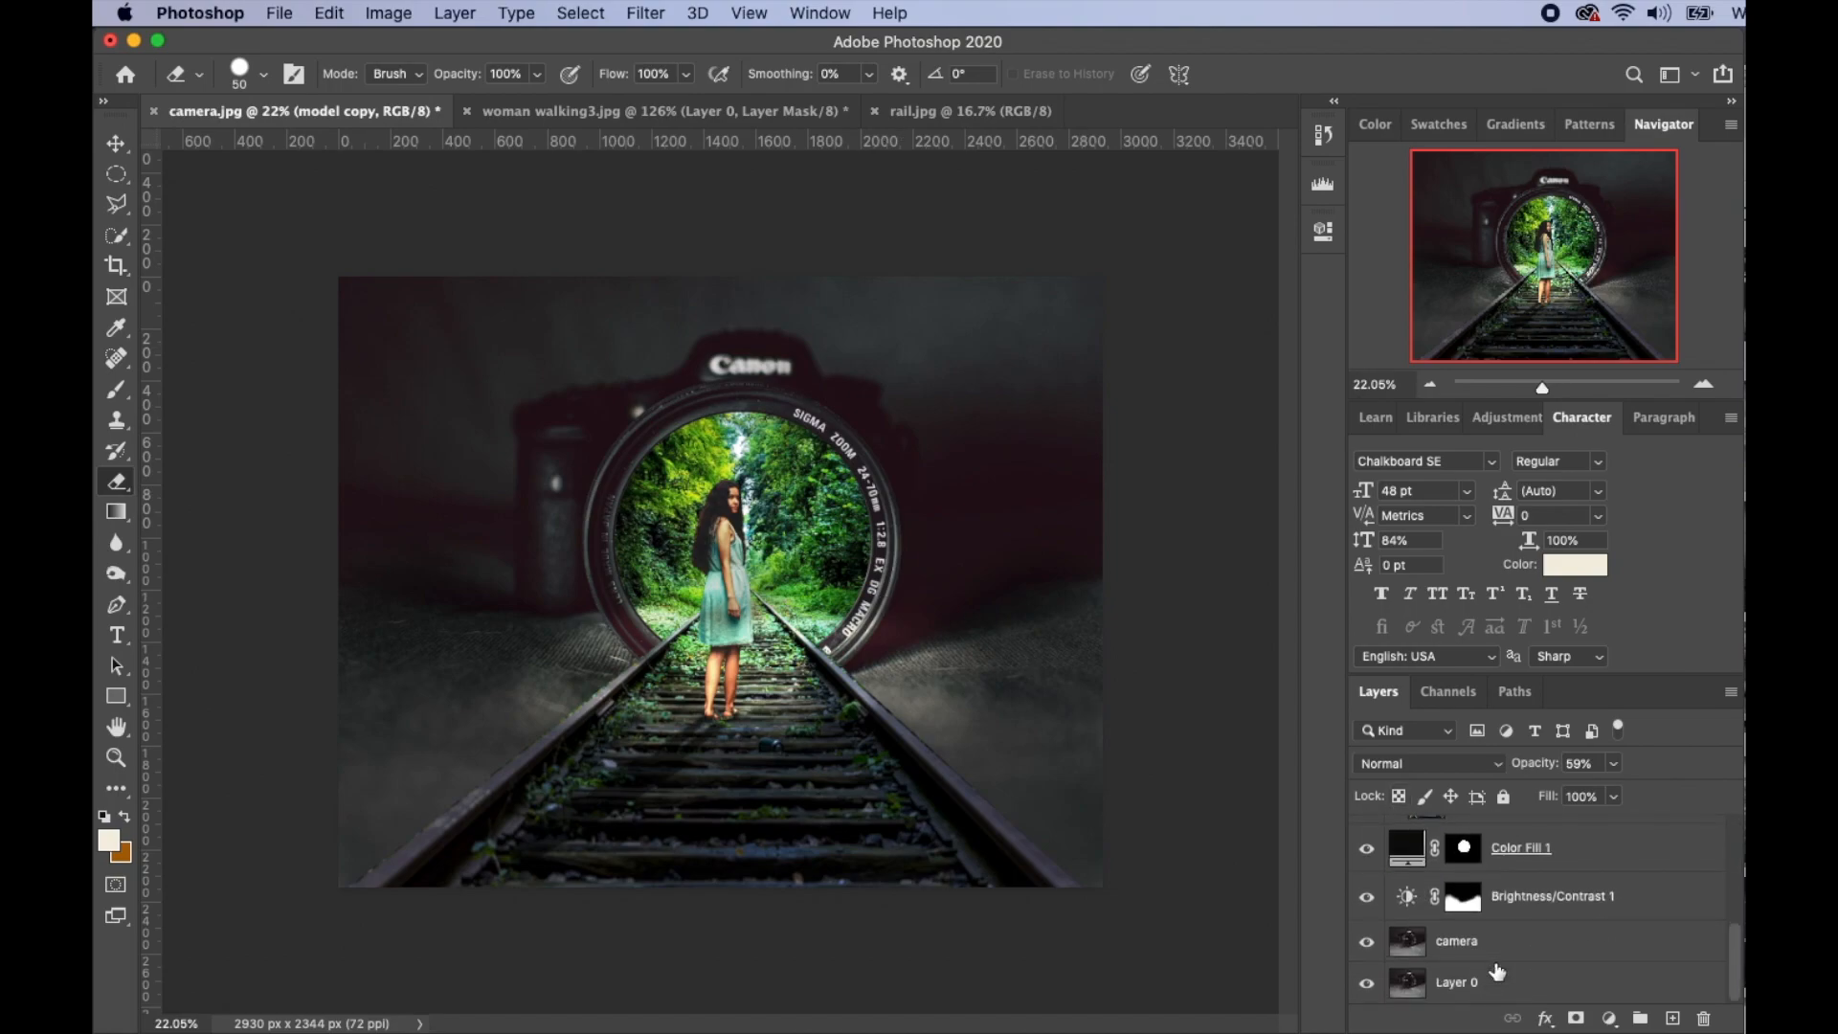
pyautogui.scroll(3, 1499, 970)
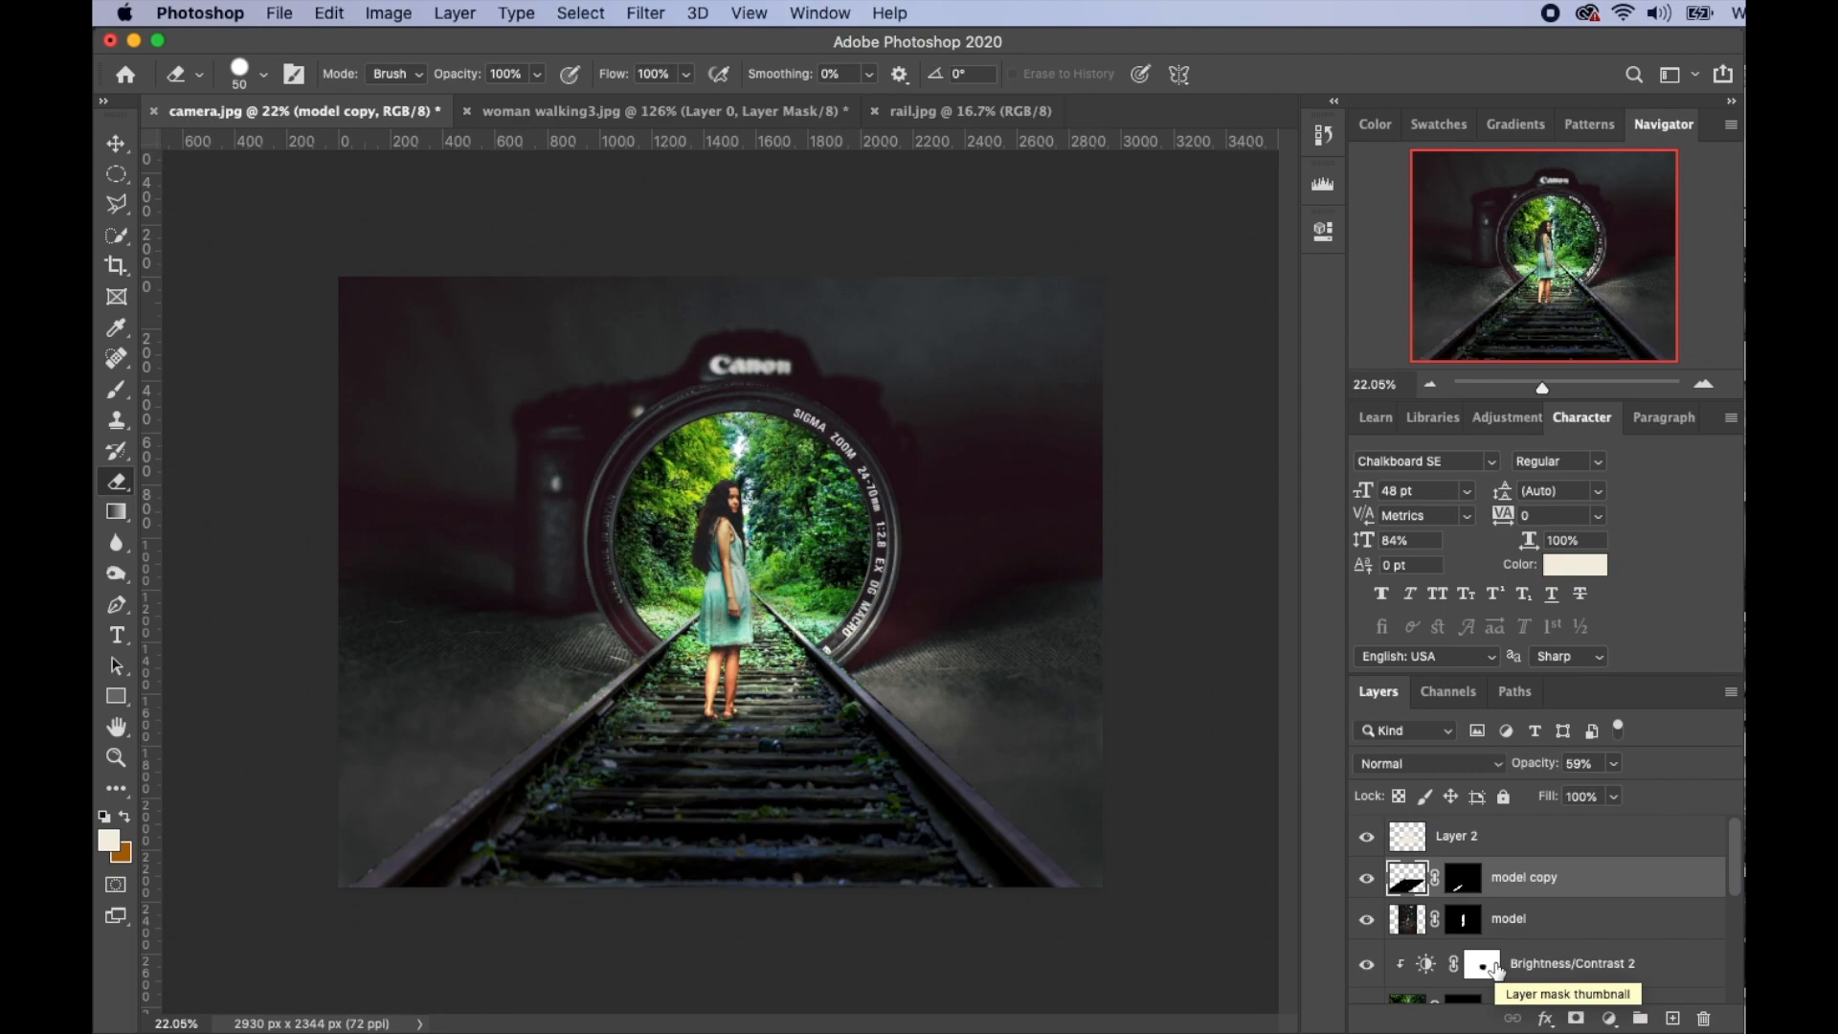
pyautogui.click(1506, 850)
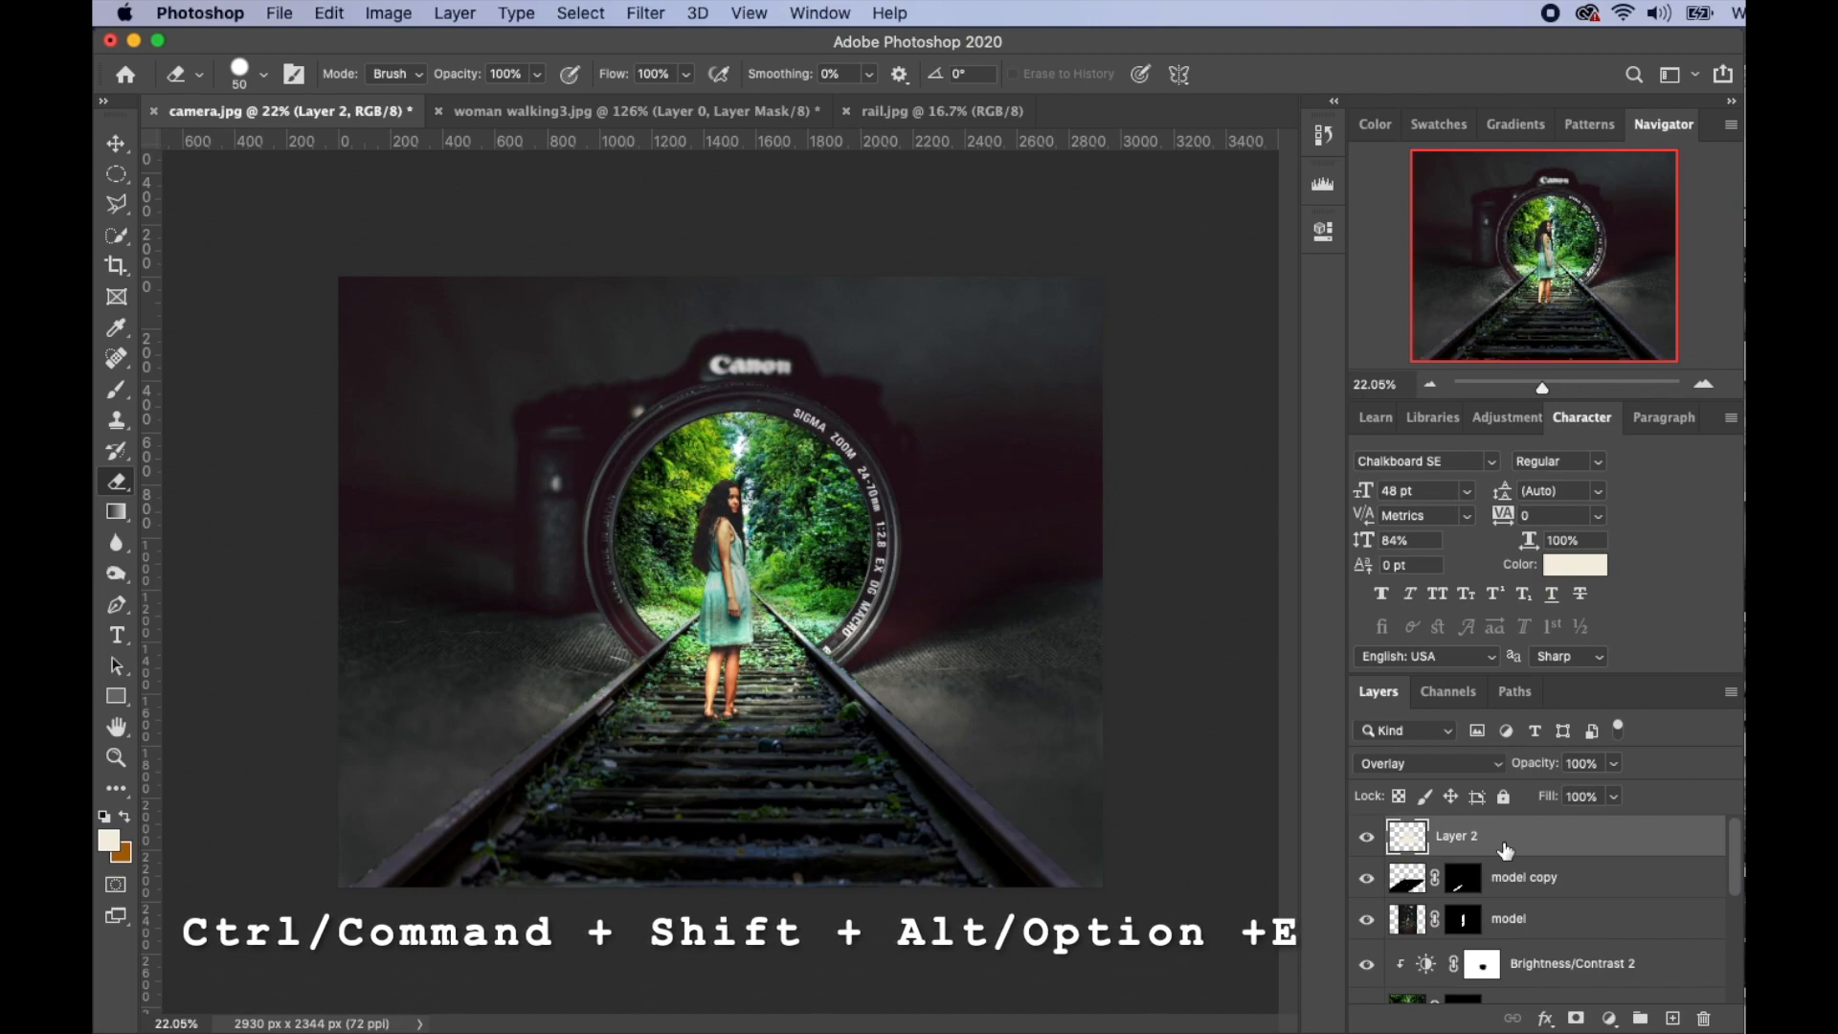
pyautogui.press('alt+shift+super+e')
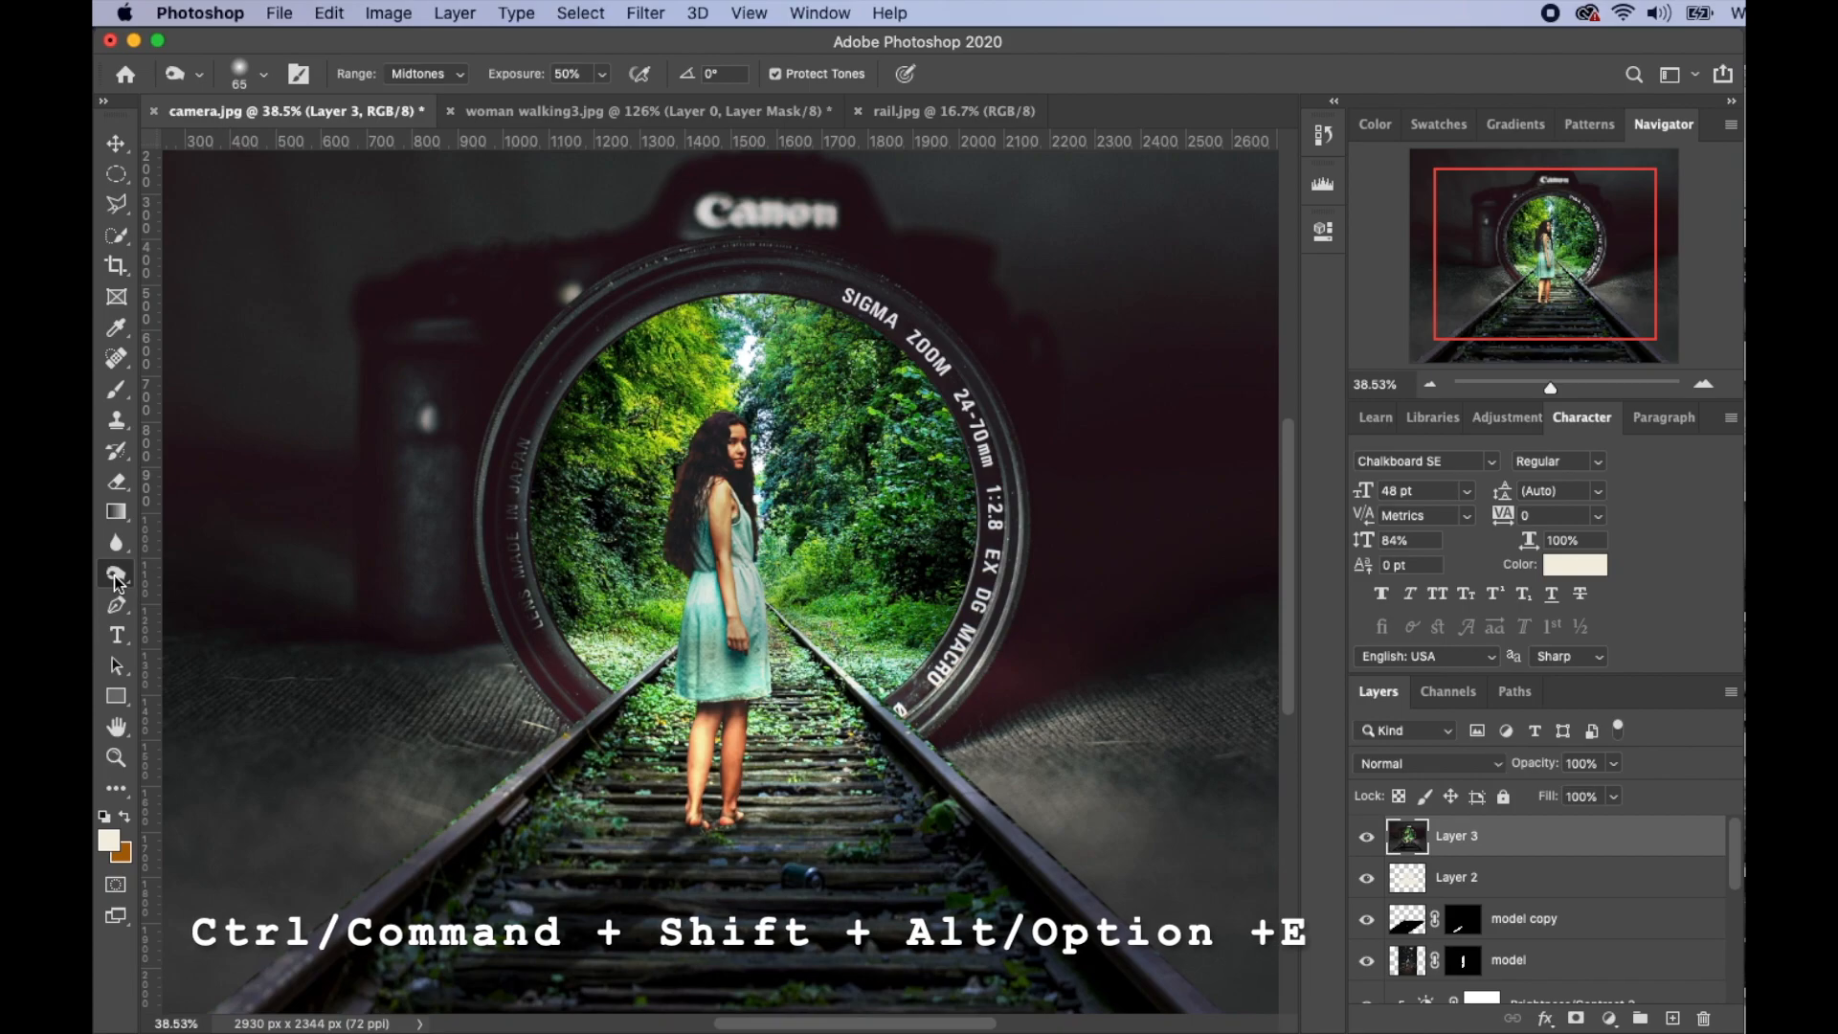
# - Darken the back, shoulder and front of the woman's dress with the Burn Tool
pyautogui.click(116, 574)
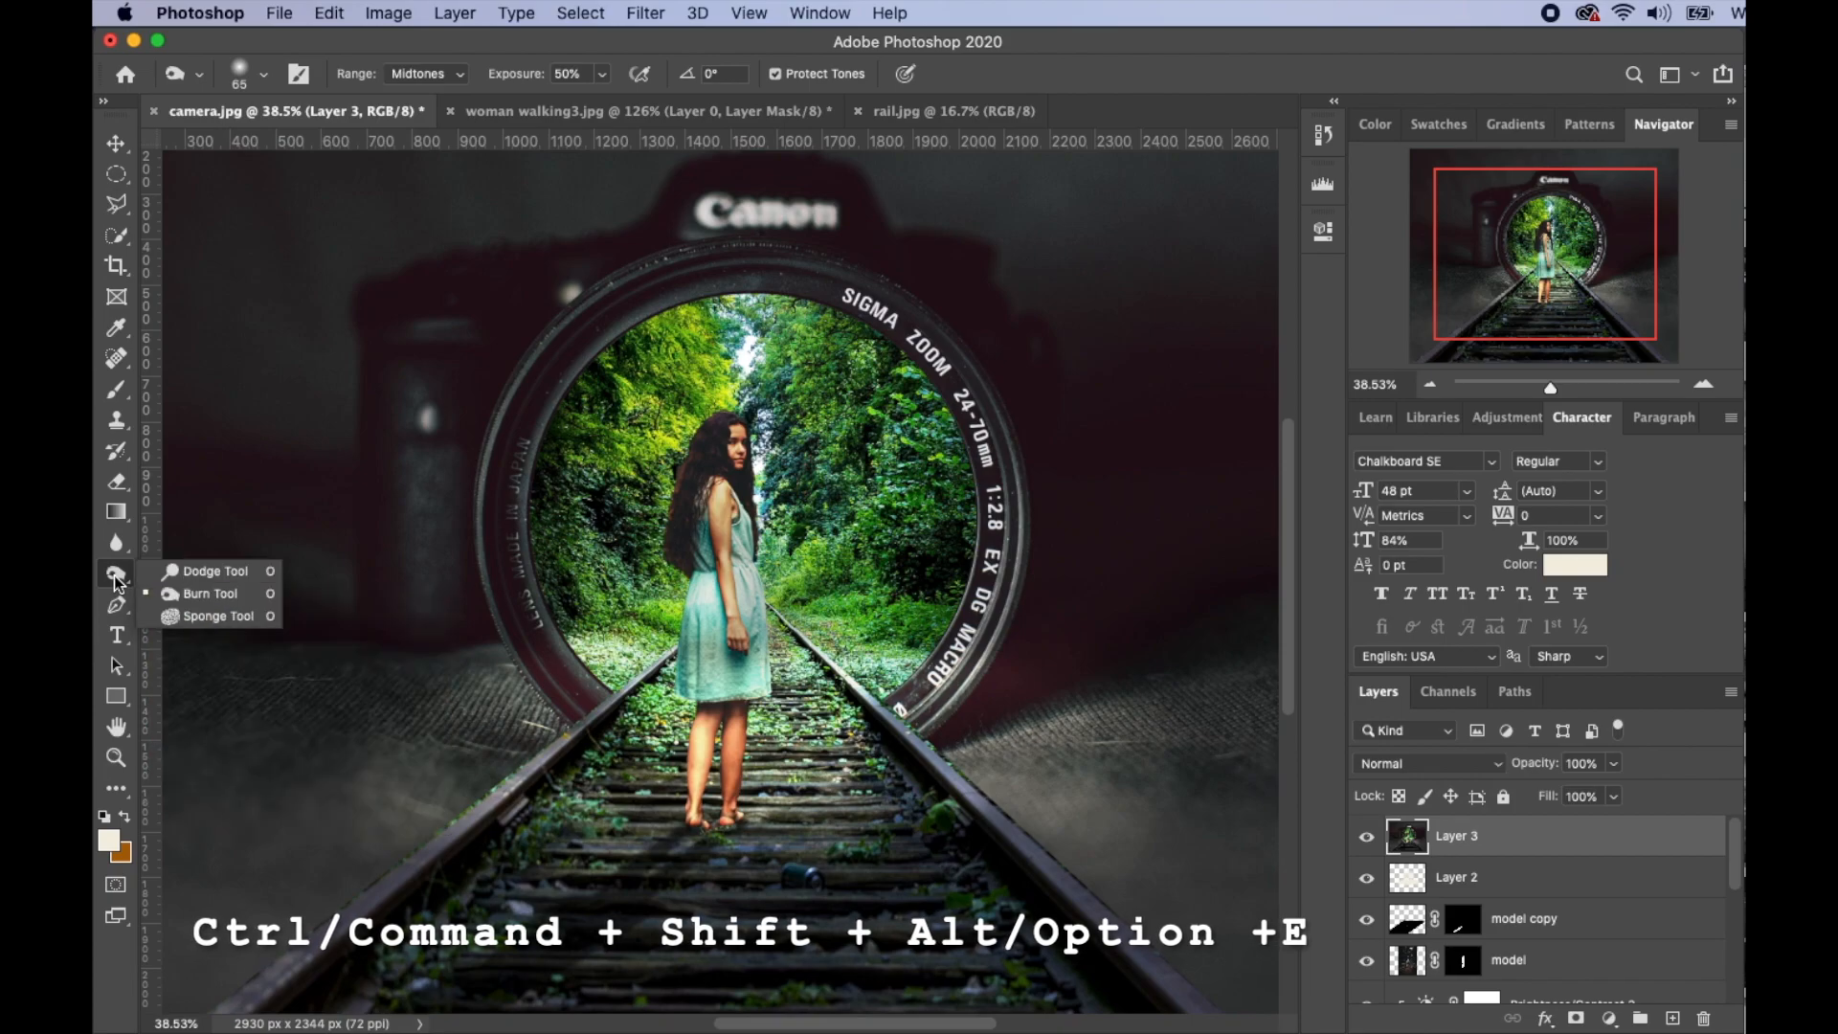
pyautogui.click(215, 593)
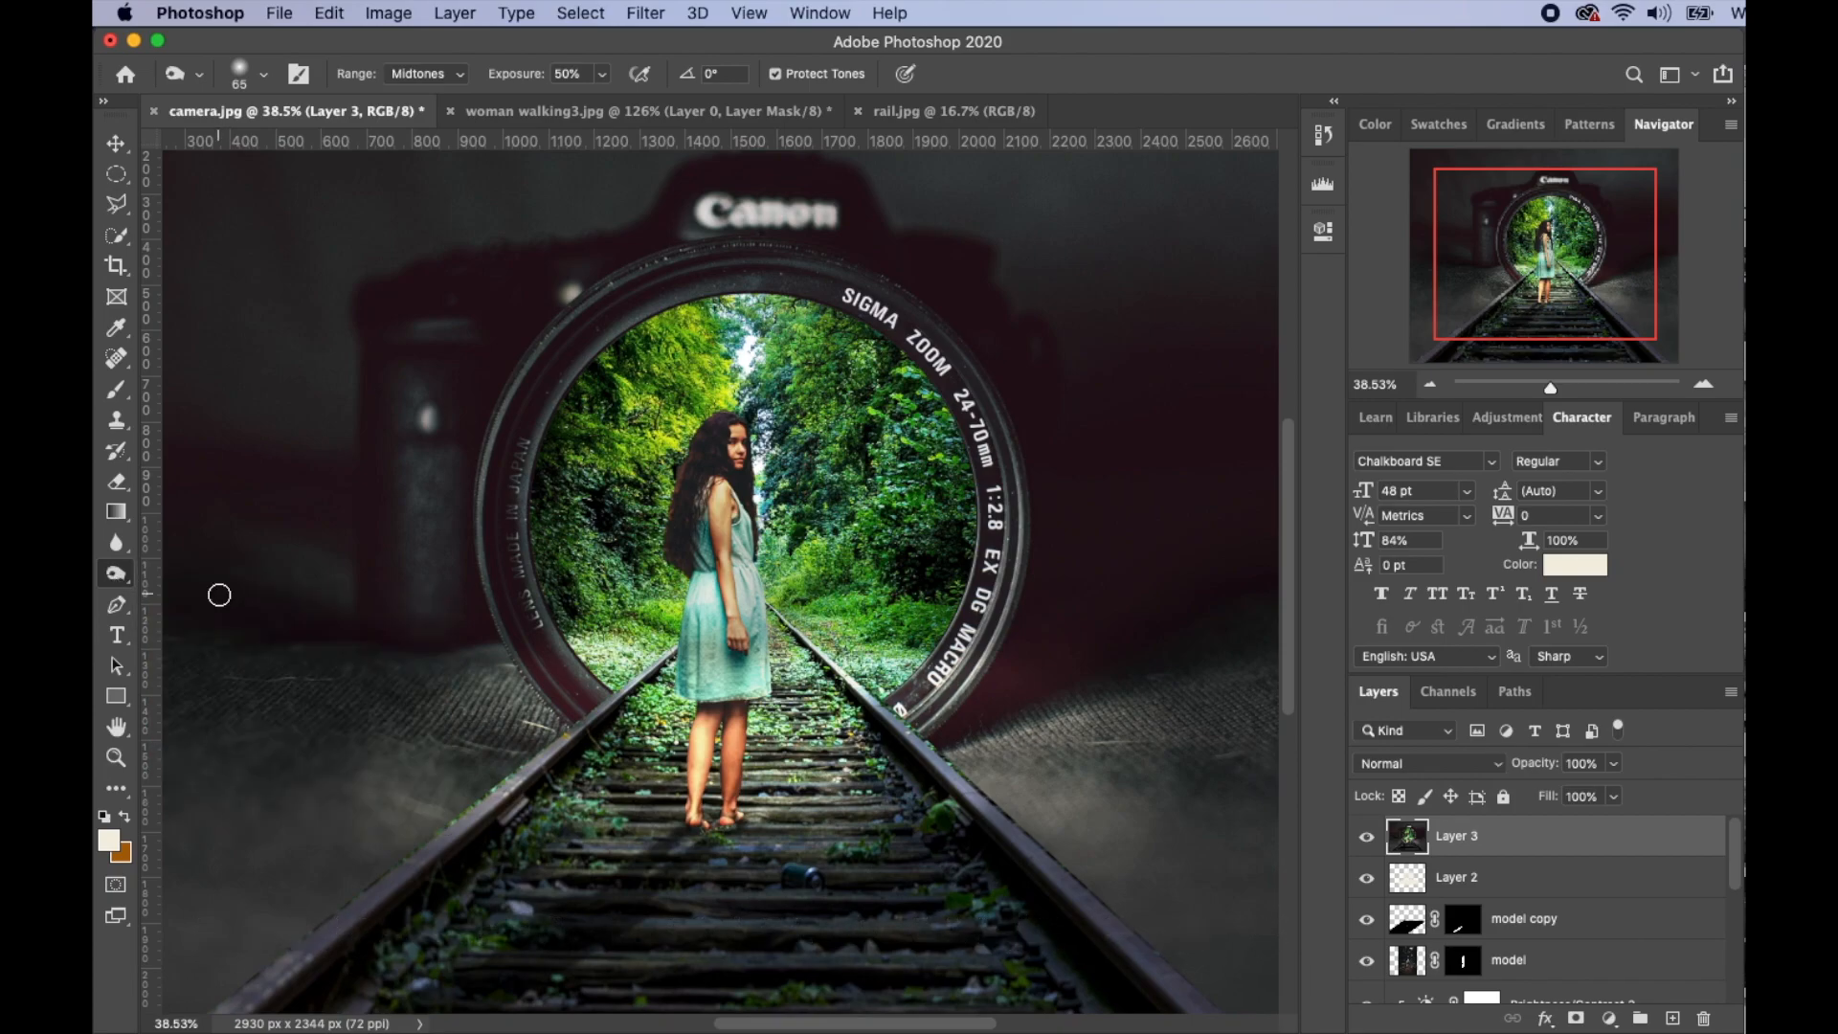
pyautogui.moveTo(704, 525)
pyautogui.mouseDown()
pyautogui.moveTo(712, 589)
pyautogui.moveTo(702, 523)
pyautogui.moveTo(703, 647)
pyautogui.moveTo(710, 611)
pyautogui.mouseUp()
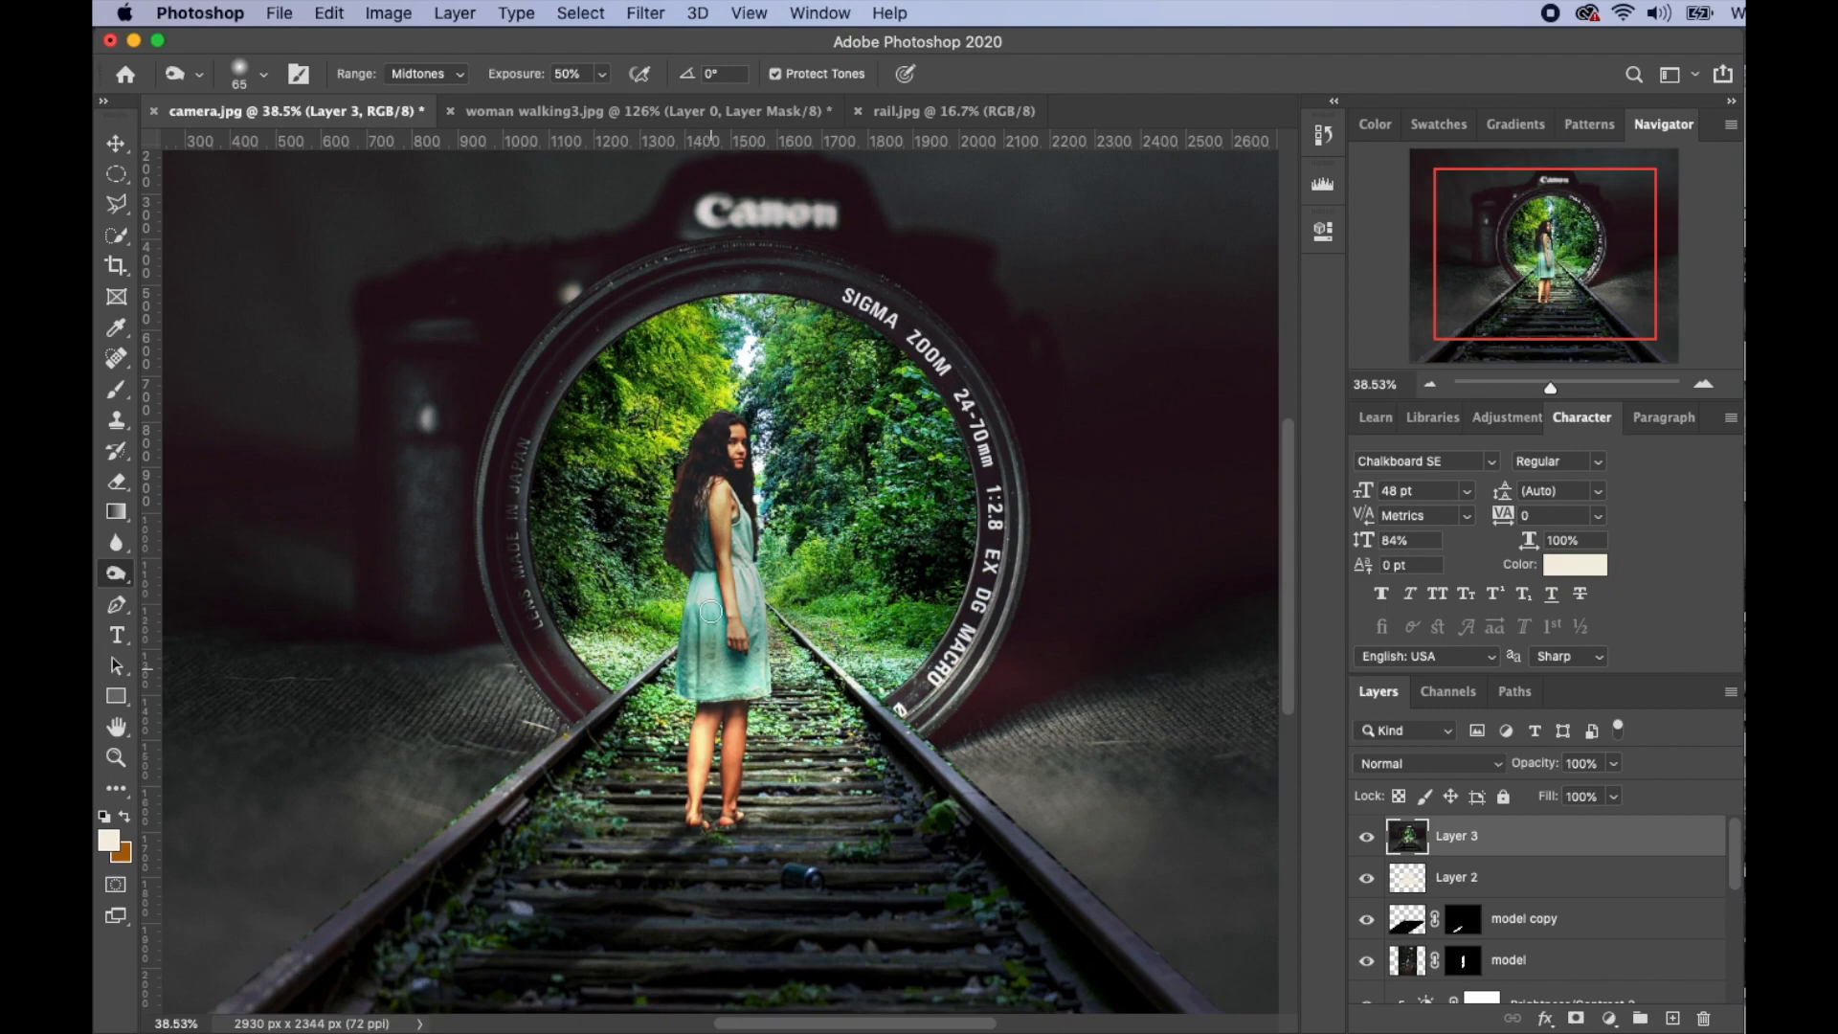
pyautogui.moveTo(717, 523); pyautogui.dragTo(717, 510)
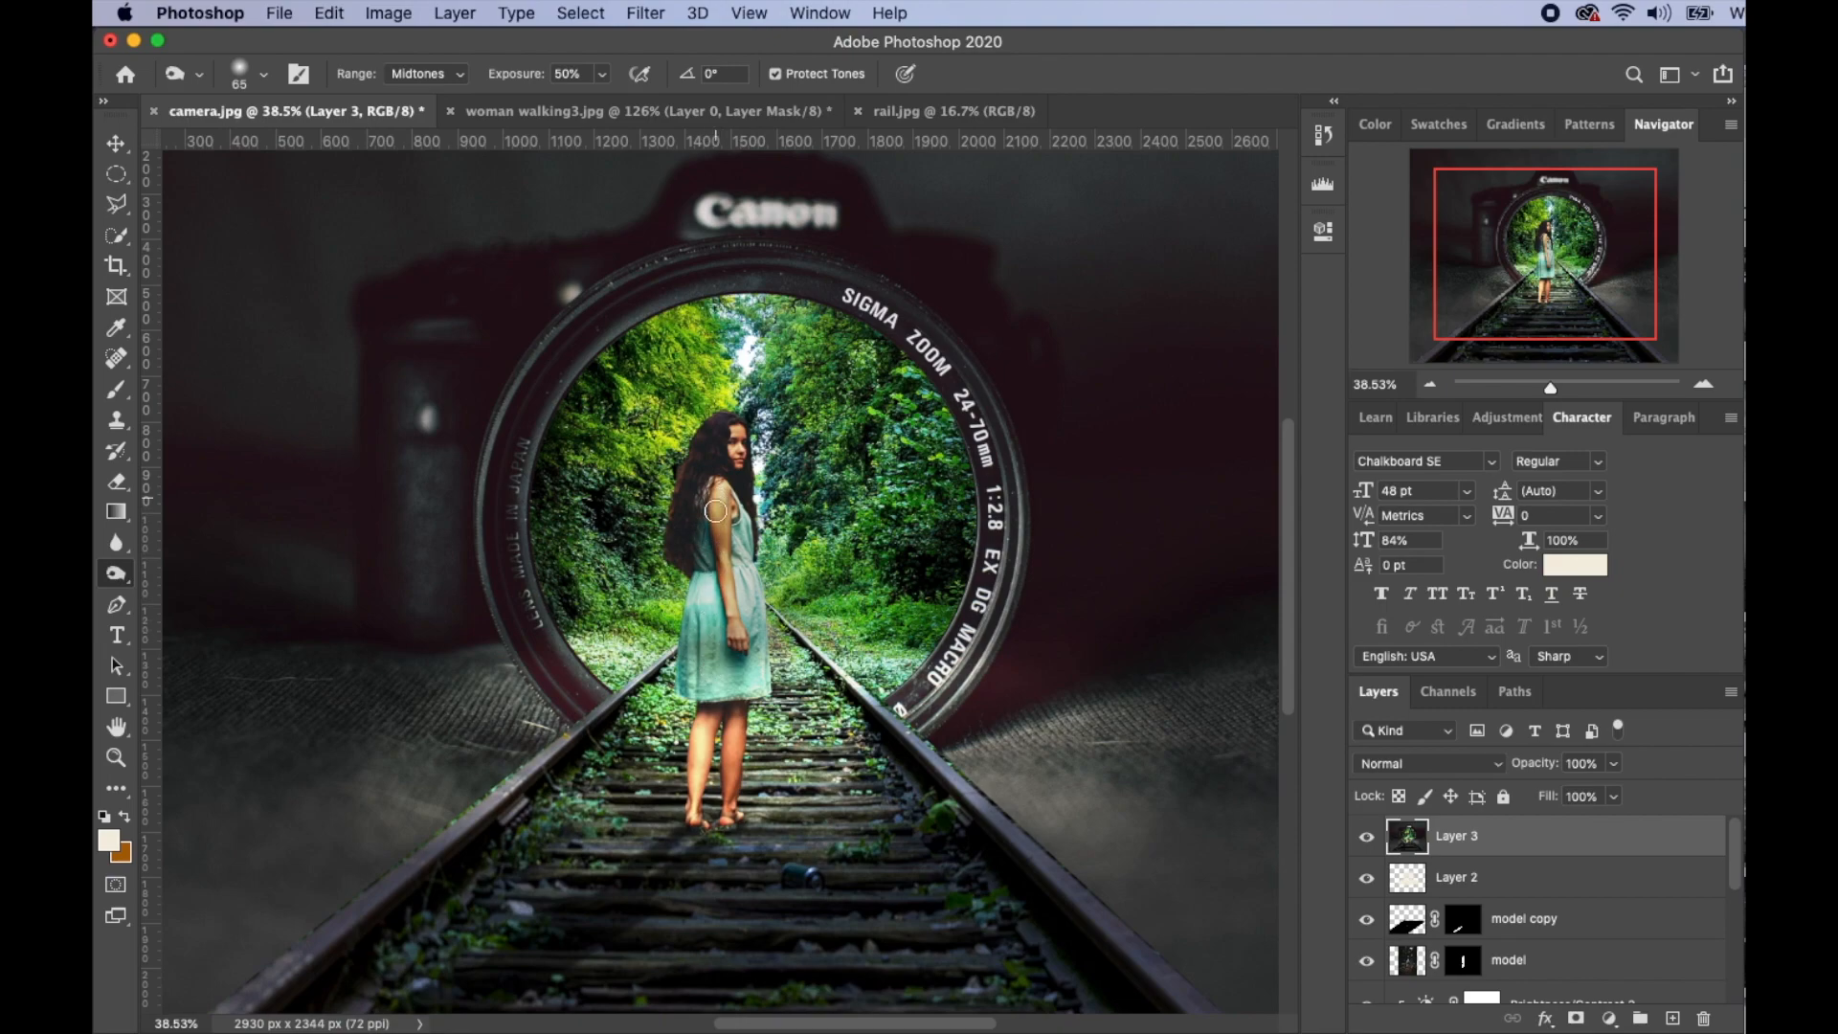
pyautogui.moveTo(719, 615)
pyautogui.mouseDown()
pyautogui.moveTo(735, 685)
pyautogui.moveTo(694, 654)
pyautogui.moveTo(690, 751)
pyautogui.moveTo(722, 771)
pyautogui.moveTo(741, 739)
pyautogui.moveTo(732, 785)
pyautogui.moveTo(695, 802)
pyautogui.moveTo(748, 681)
pyautogui.moveTo(713, 464)
pyautogui.moveTo(692, 679)
pyautogui.moveTo(700, 534)
pyautogui.mouseUp()
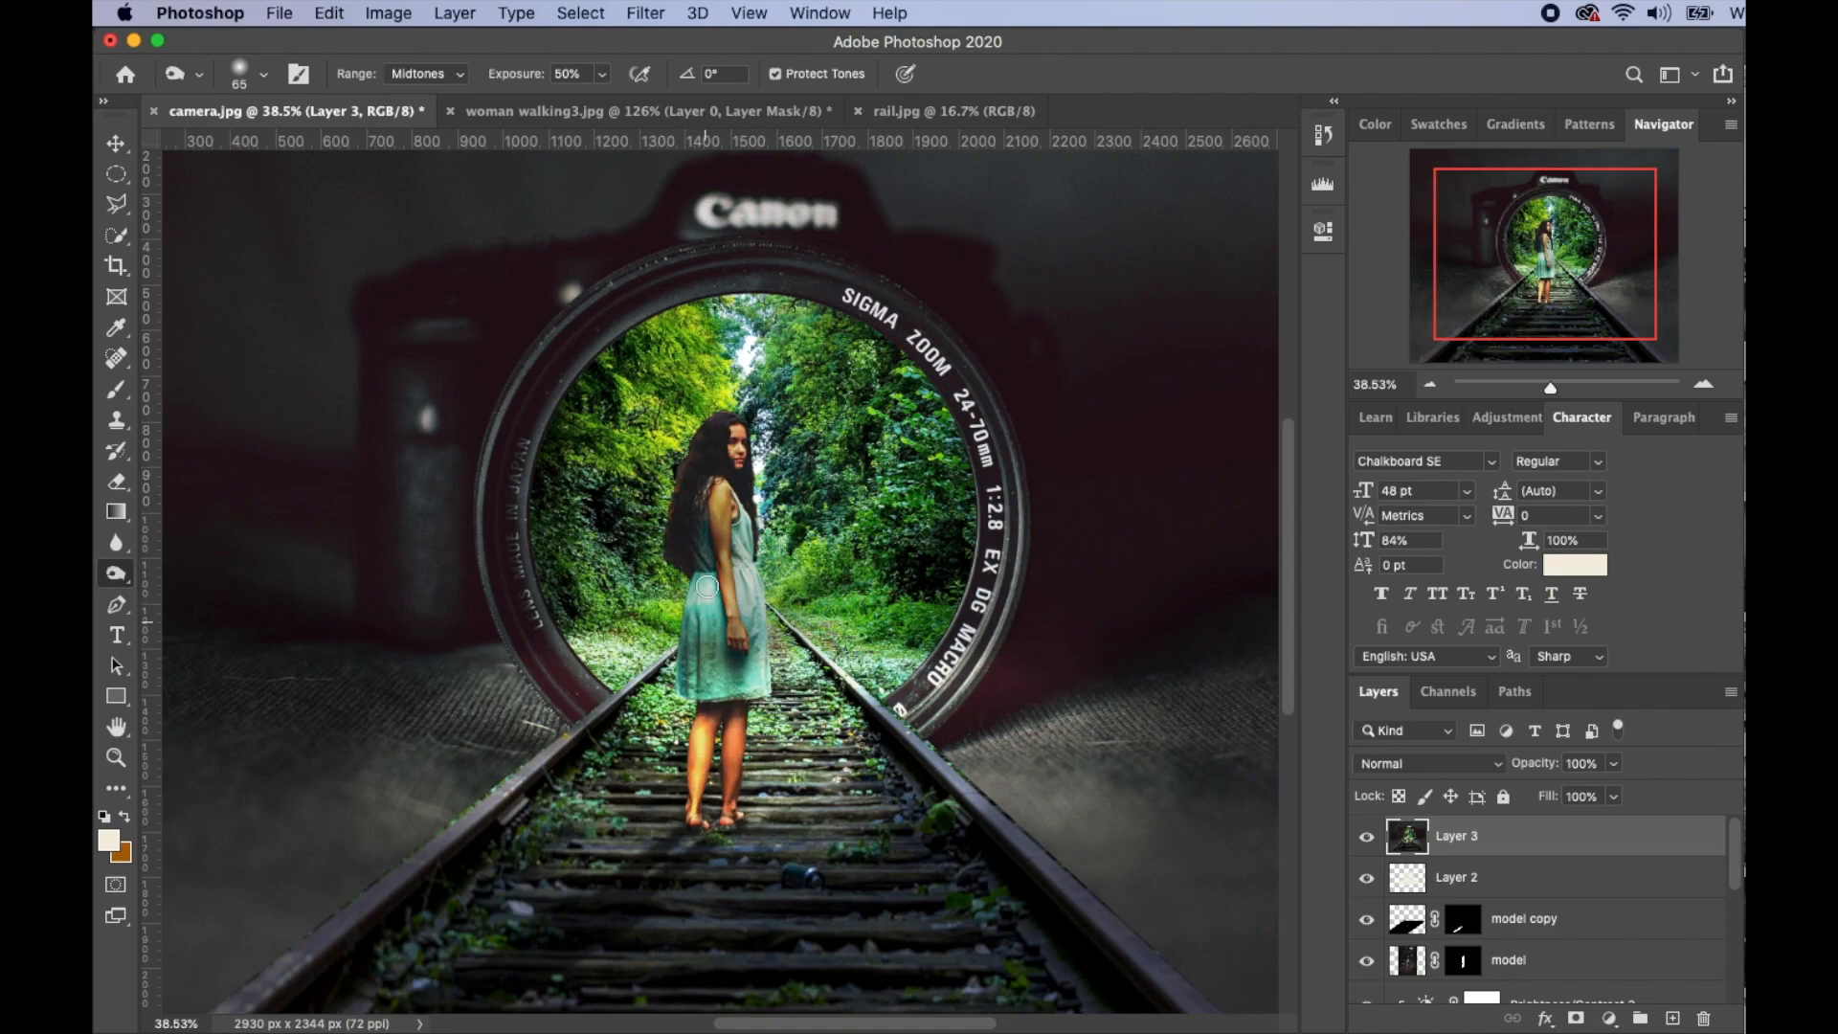
pyautogui.click(1609, 1018)
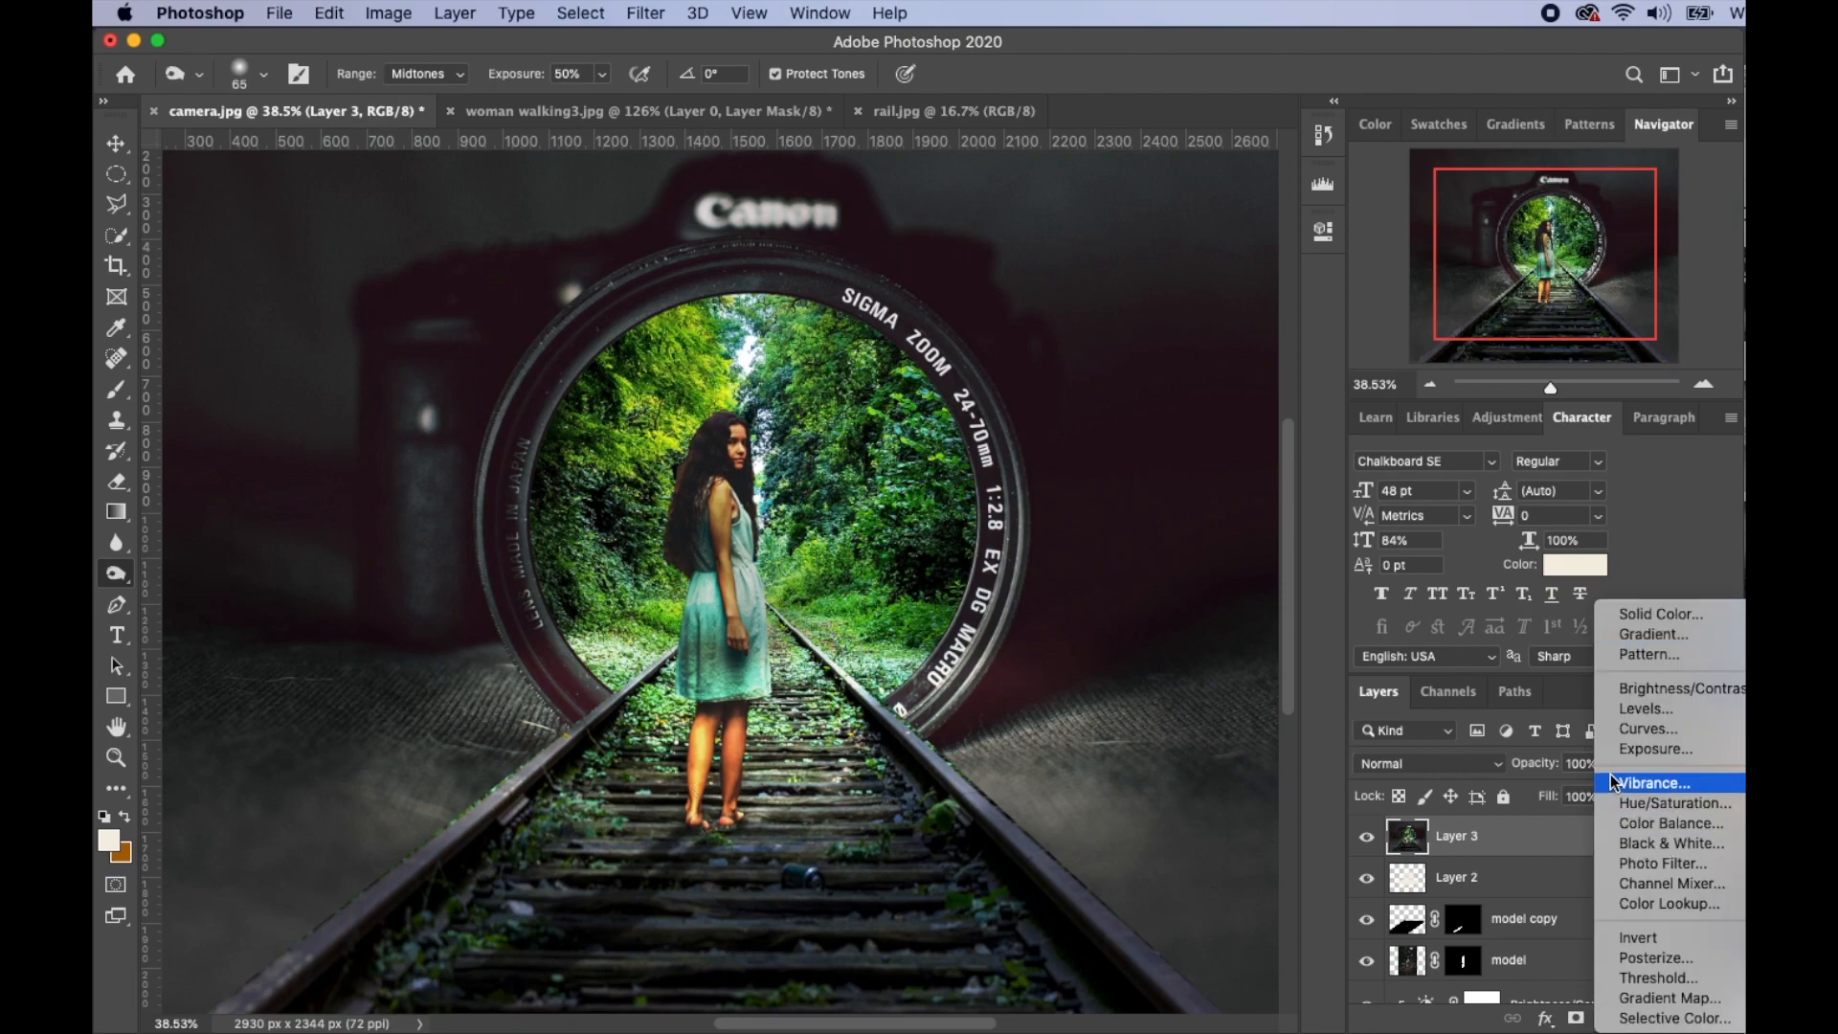
# - Add a Curves adjustment layer with an RGB S-curve for more contrast
pyautogui.click(1637, 733)
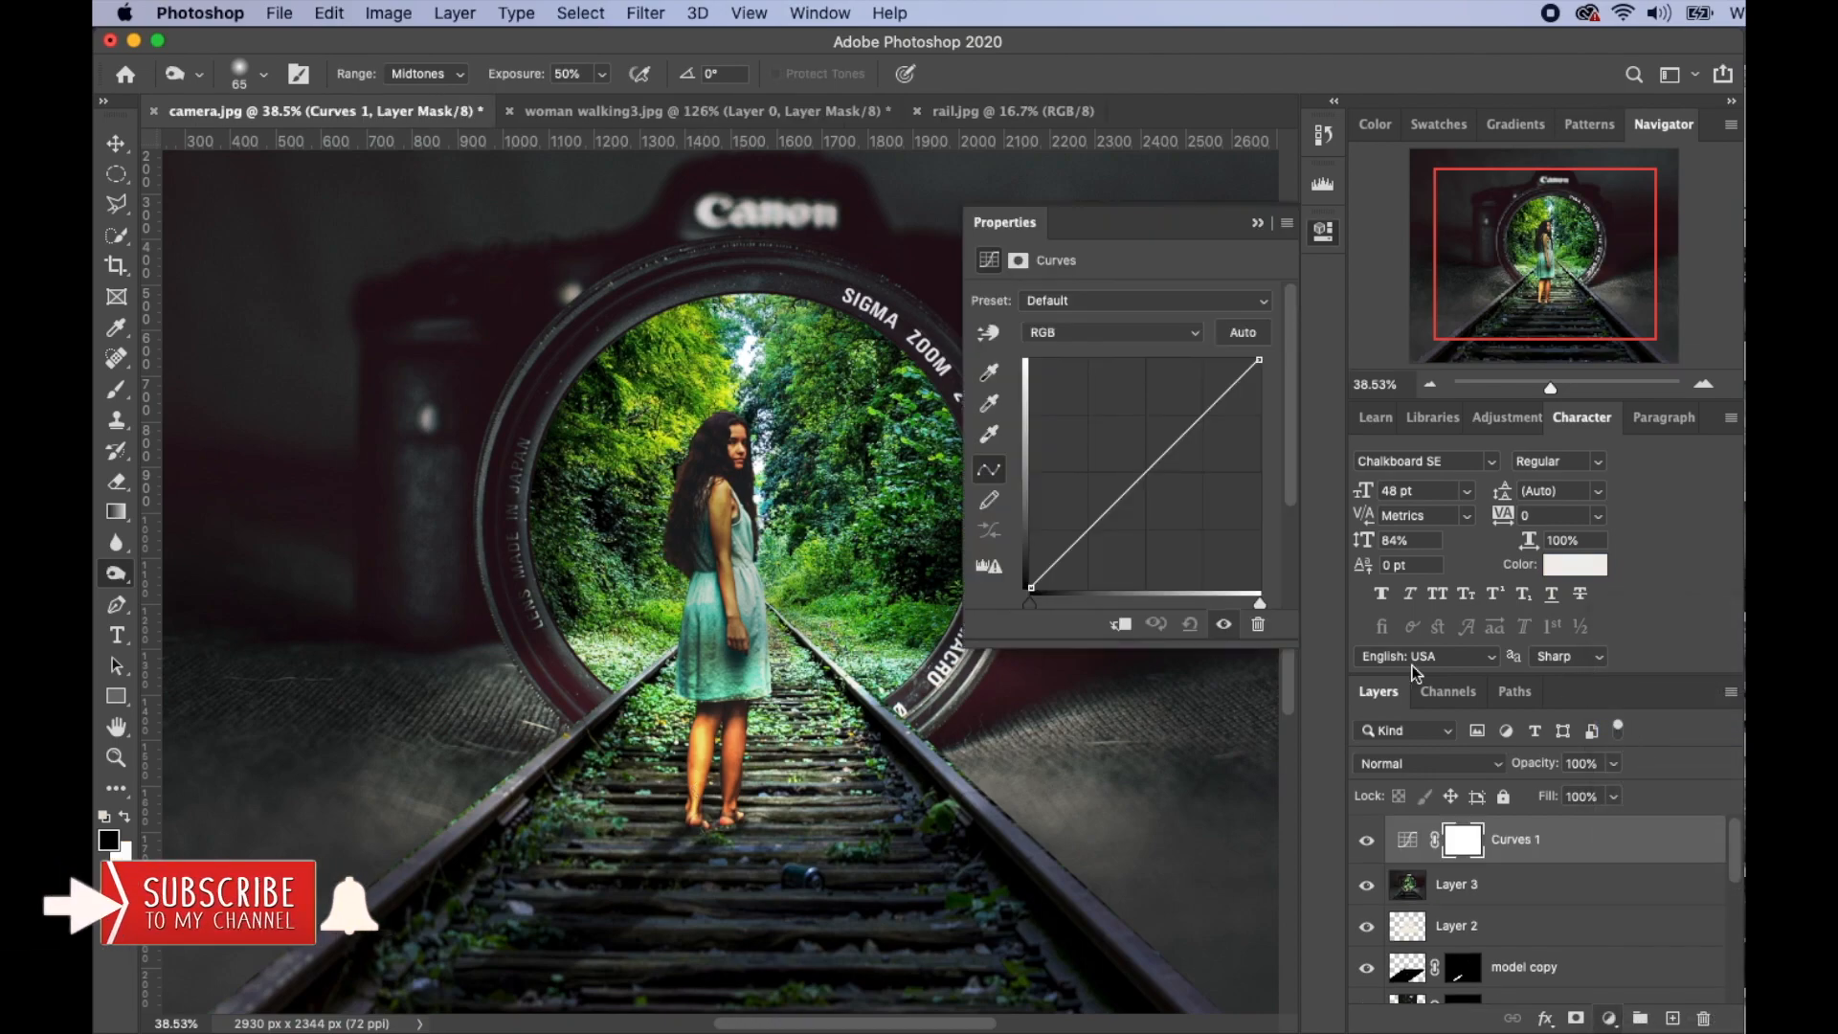
pyautogui.click(1199, 423)
pyautogui.moveTo(1199, 423); pyautogui.dragTo(1193, 414)
pyautogui.moveTo(1088, 523); pyautogui.dragTo(1088, 536)
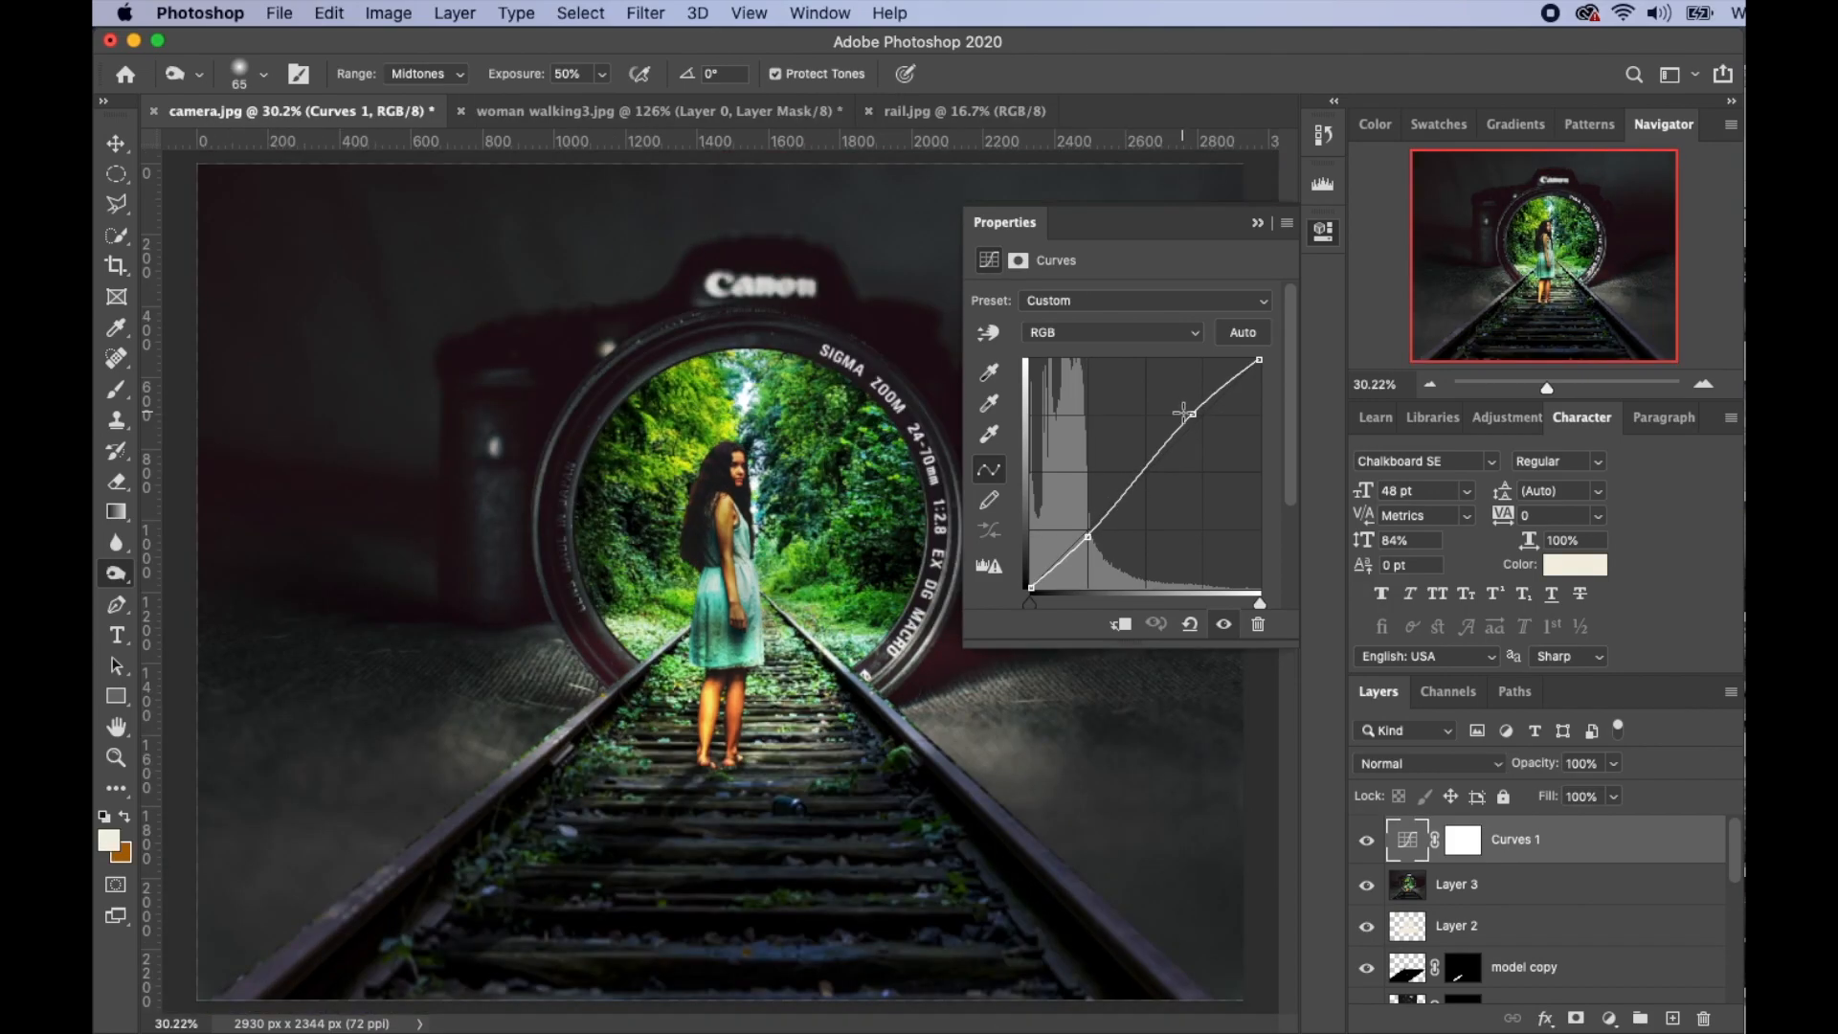
# - Raise the Blue channel curve to give the image a cool blue tint
pyautogui.click(1195, 335)
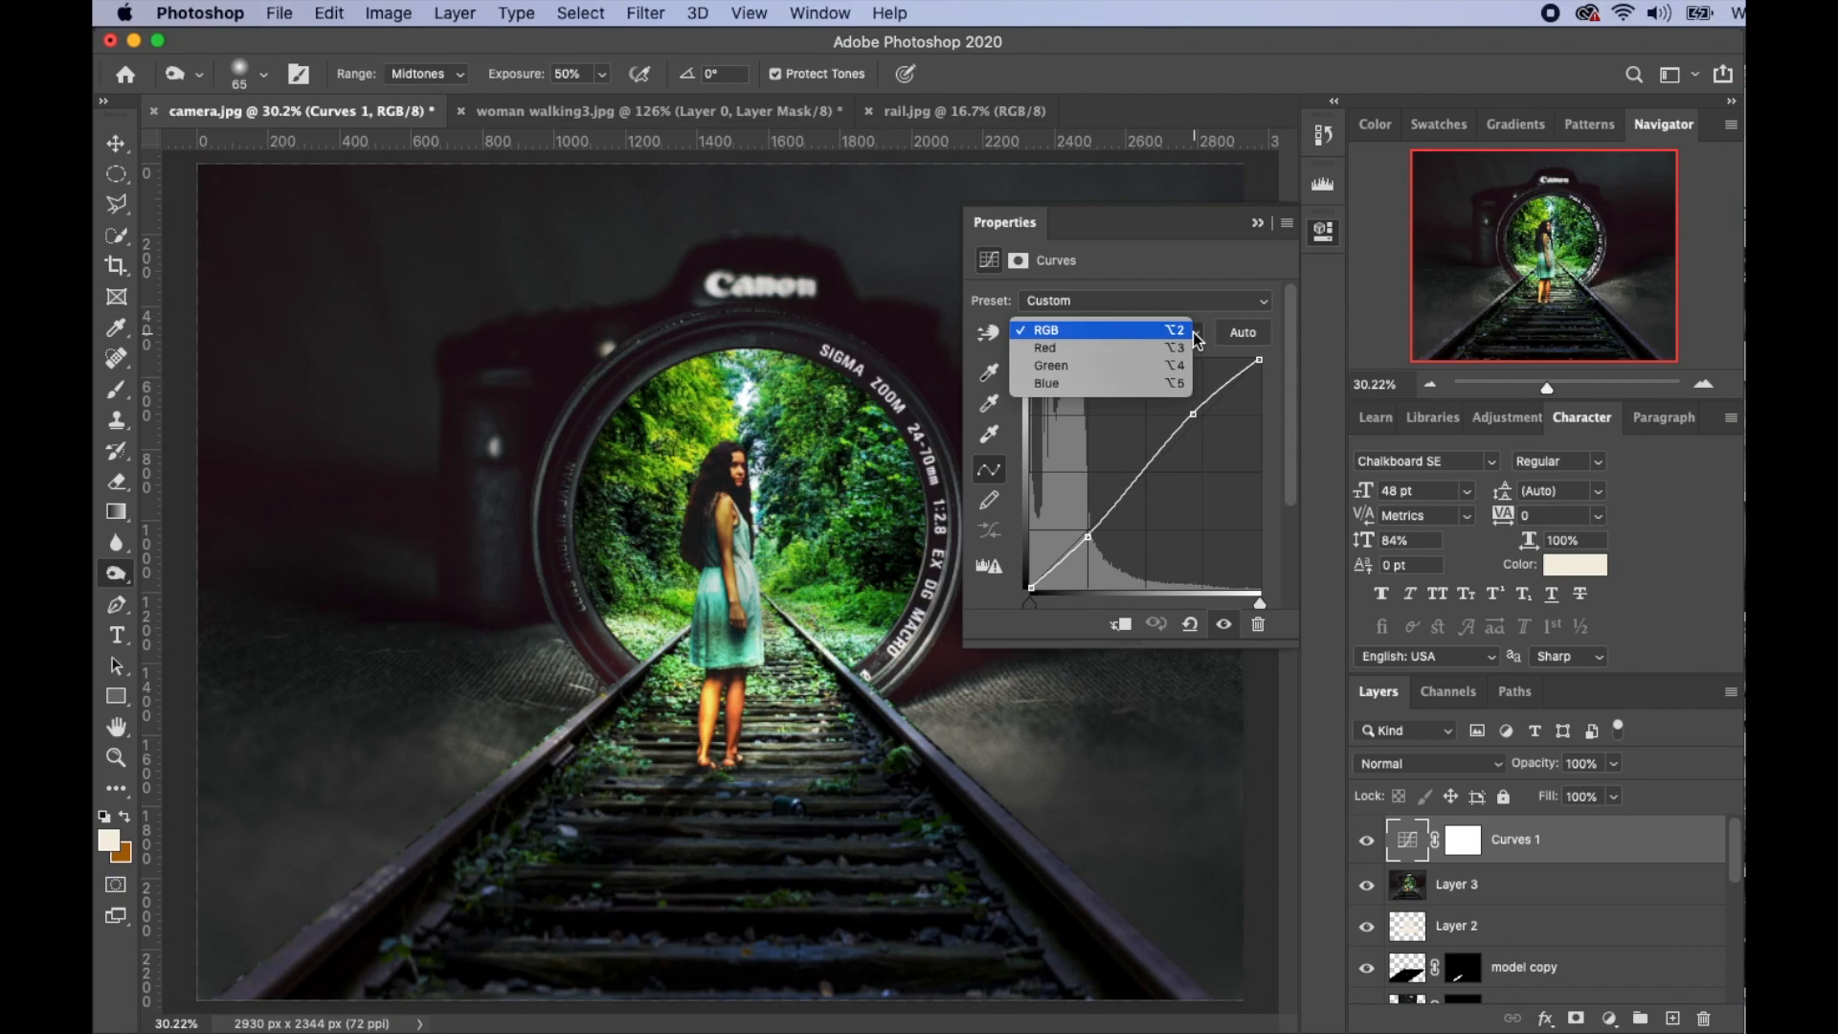
pyautogui.click(1133, 385)
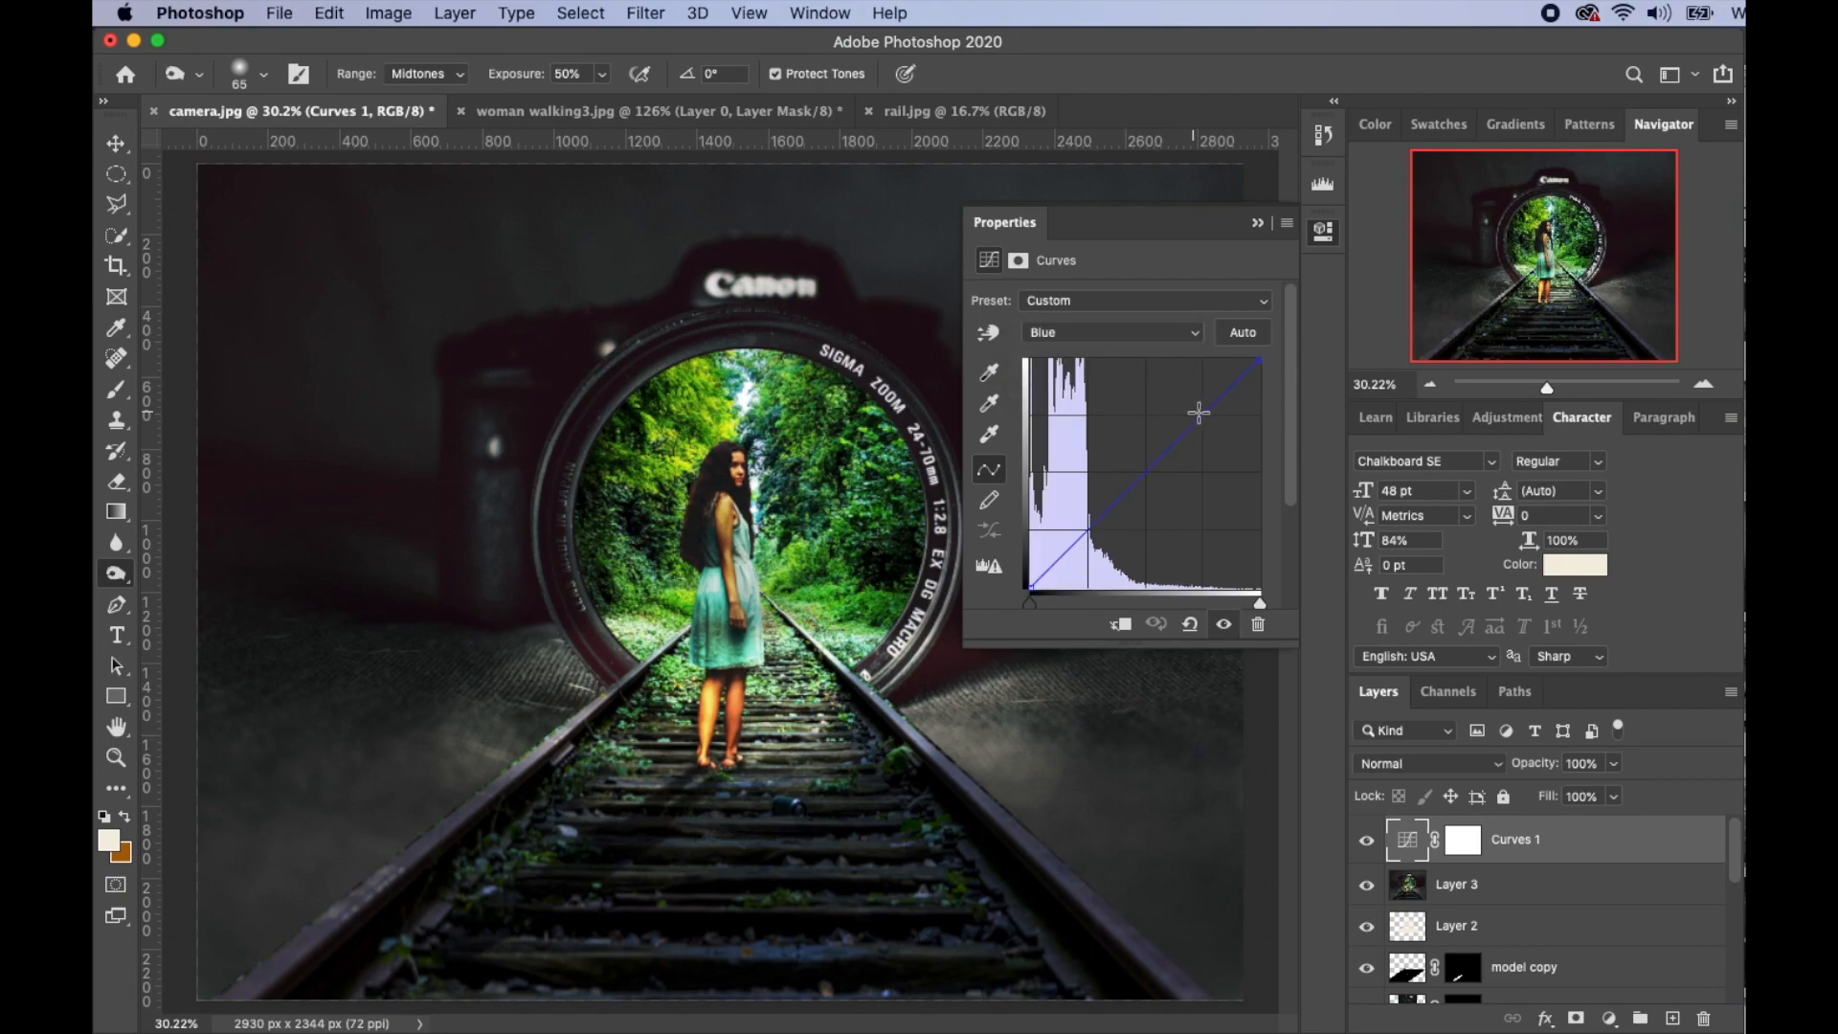
pyautogui.moveTo(1203, 418); pyautogui.dragTo(1196, 409)
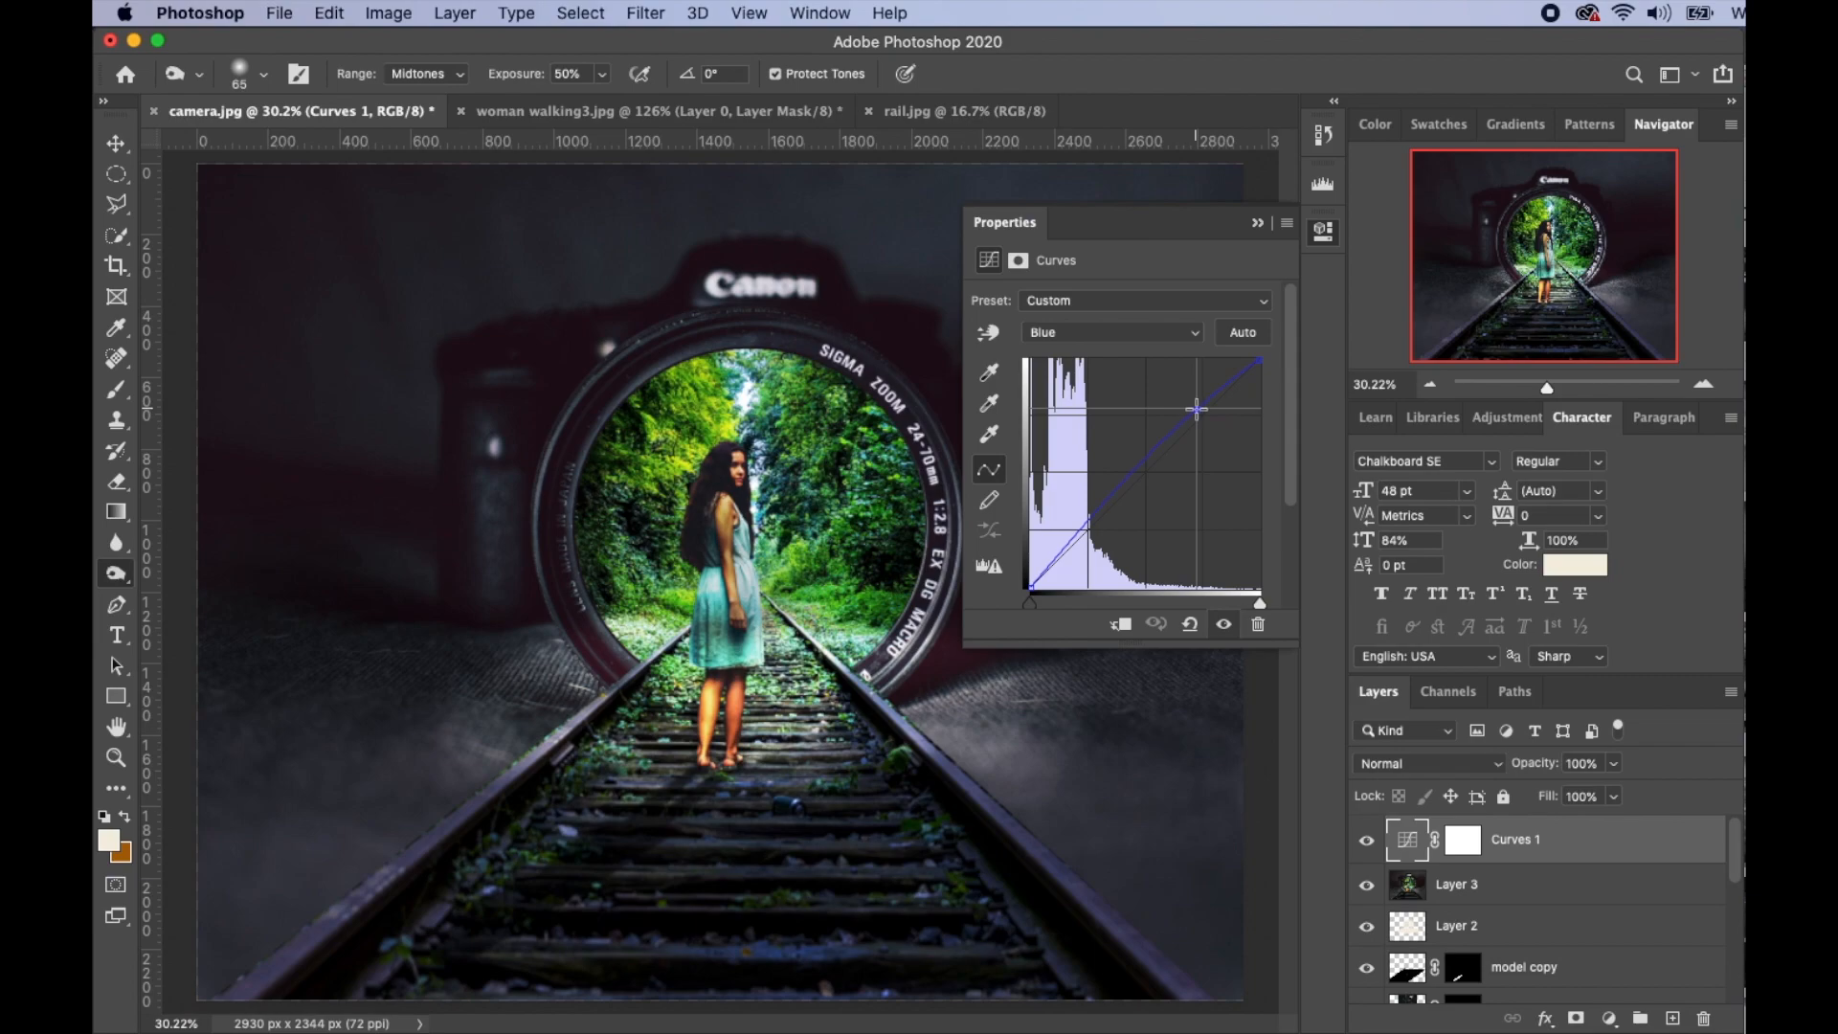
pyautogui.click(1073, 534)
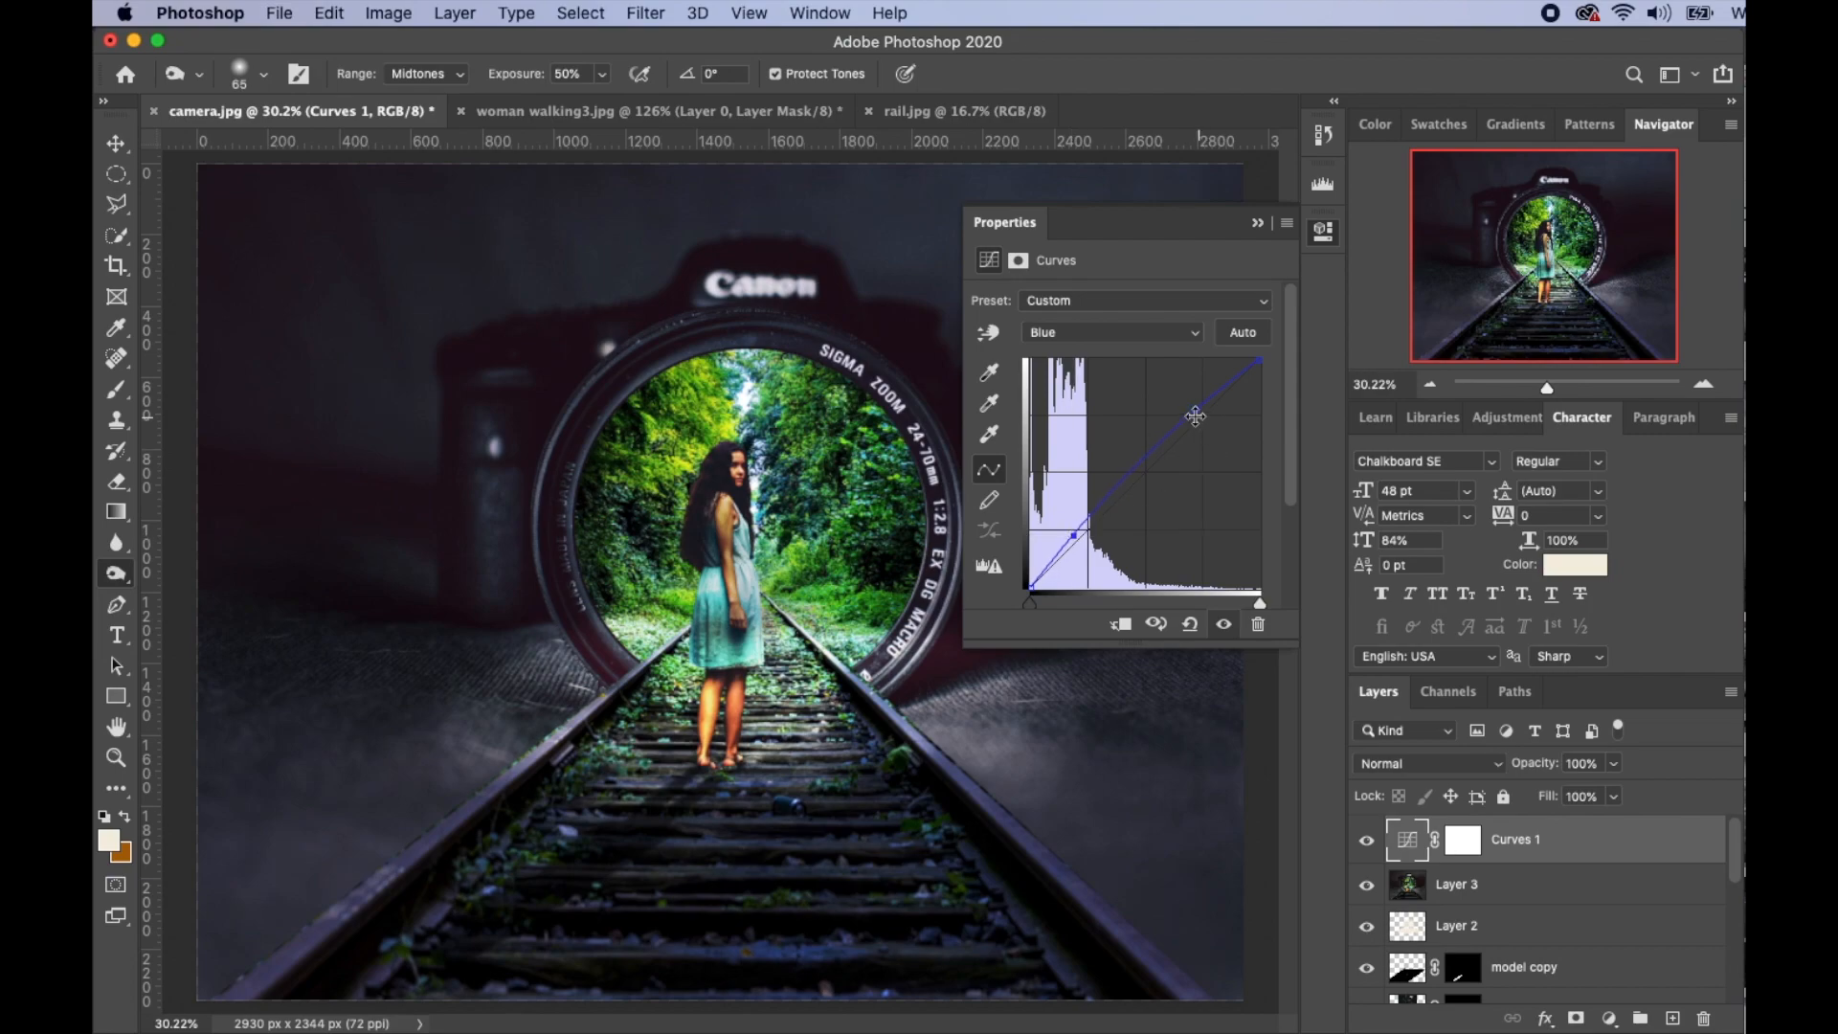
pyautogui.click(1195, 332)
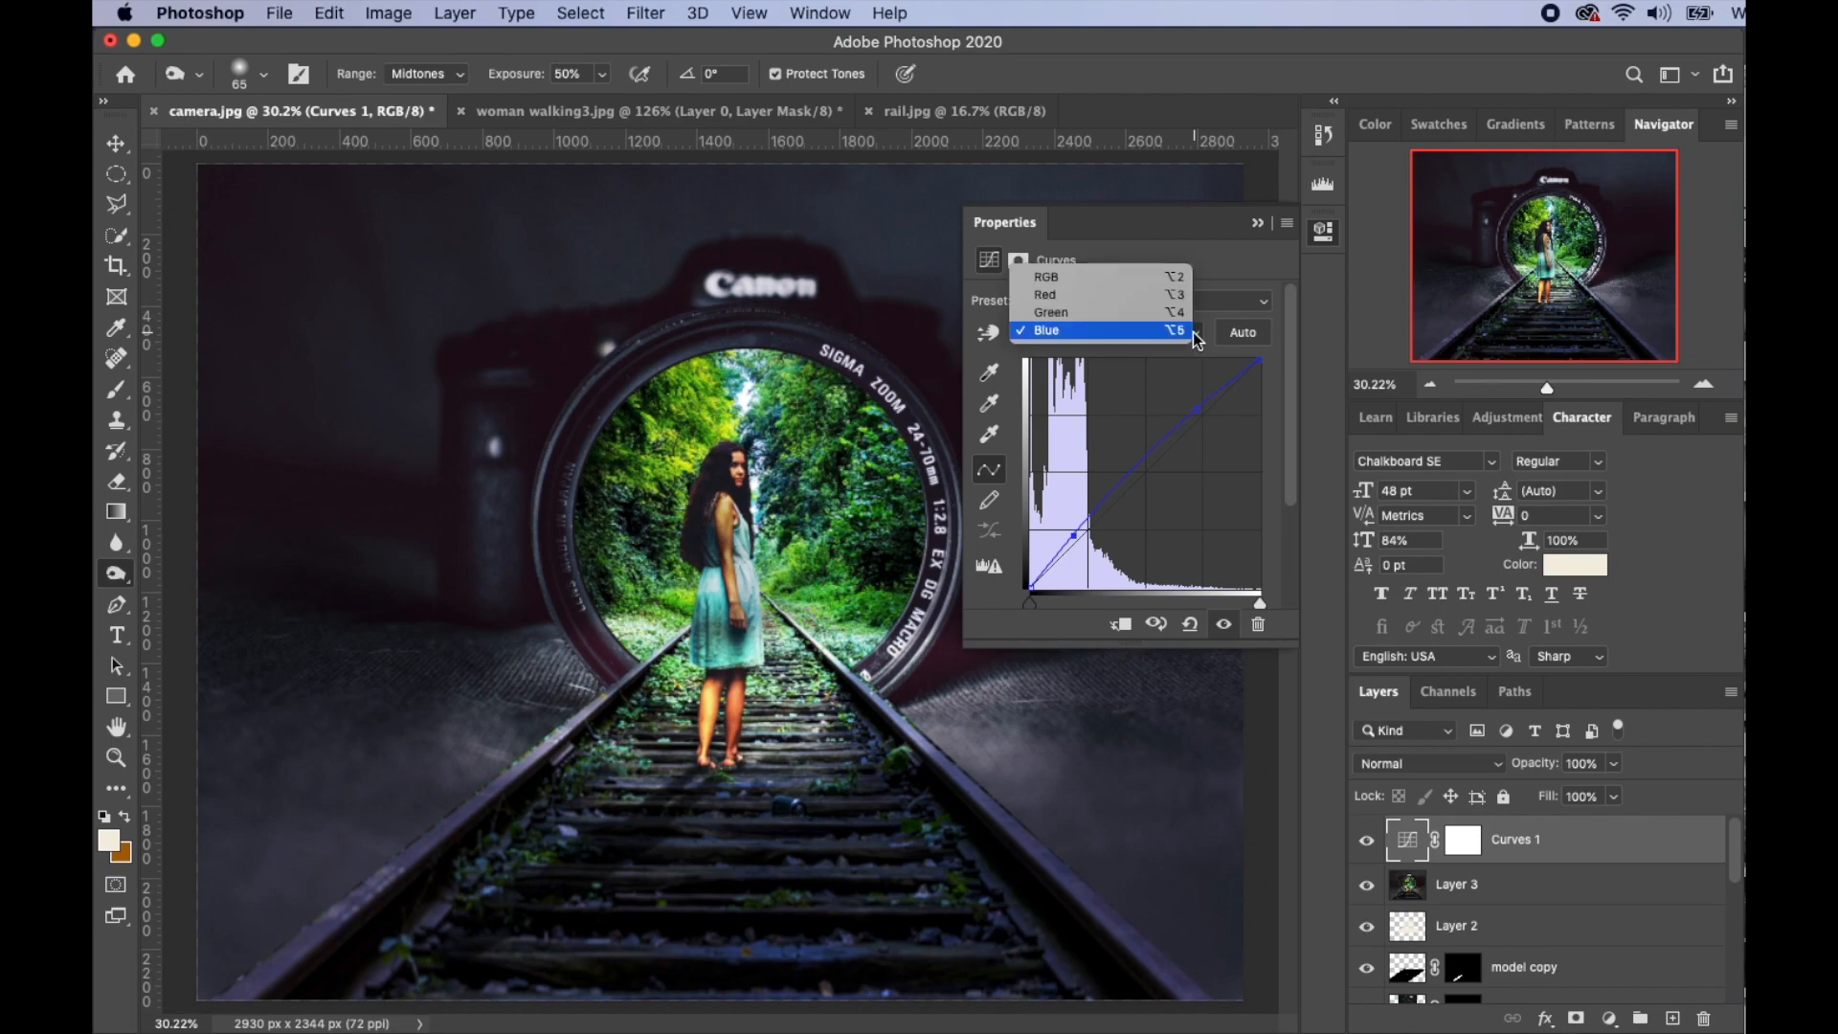
# - Lift the Red channel's lower curve for a magenta cast, then close Properties and zoom out
pyautogui.click(1137, 294)
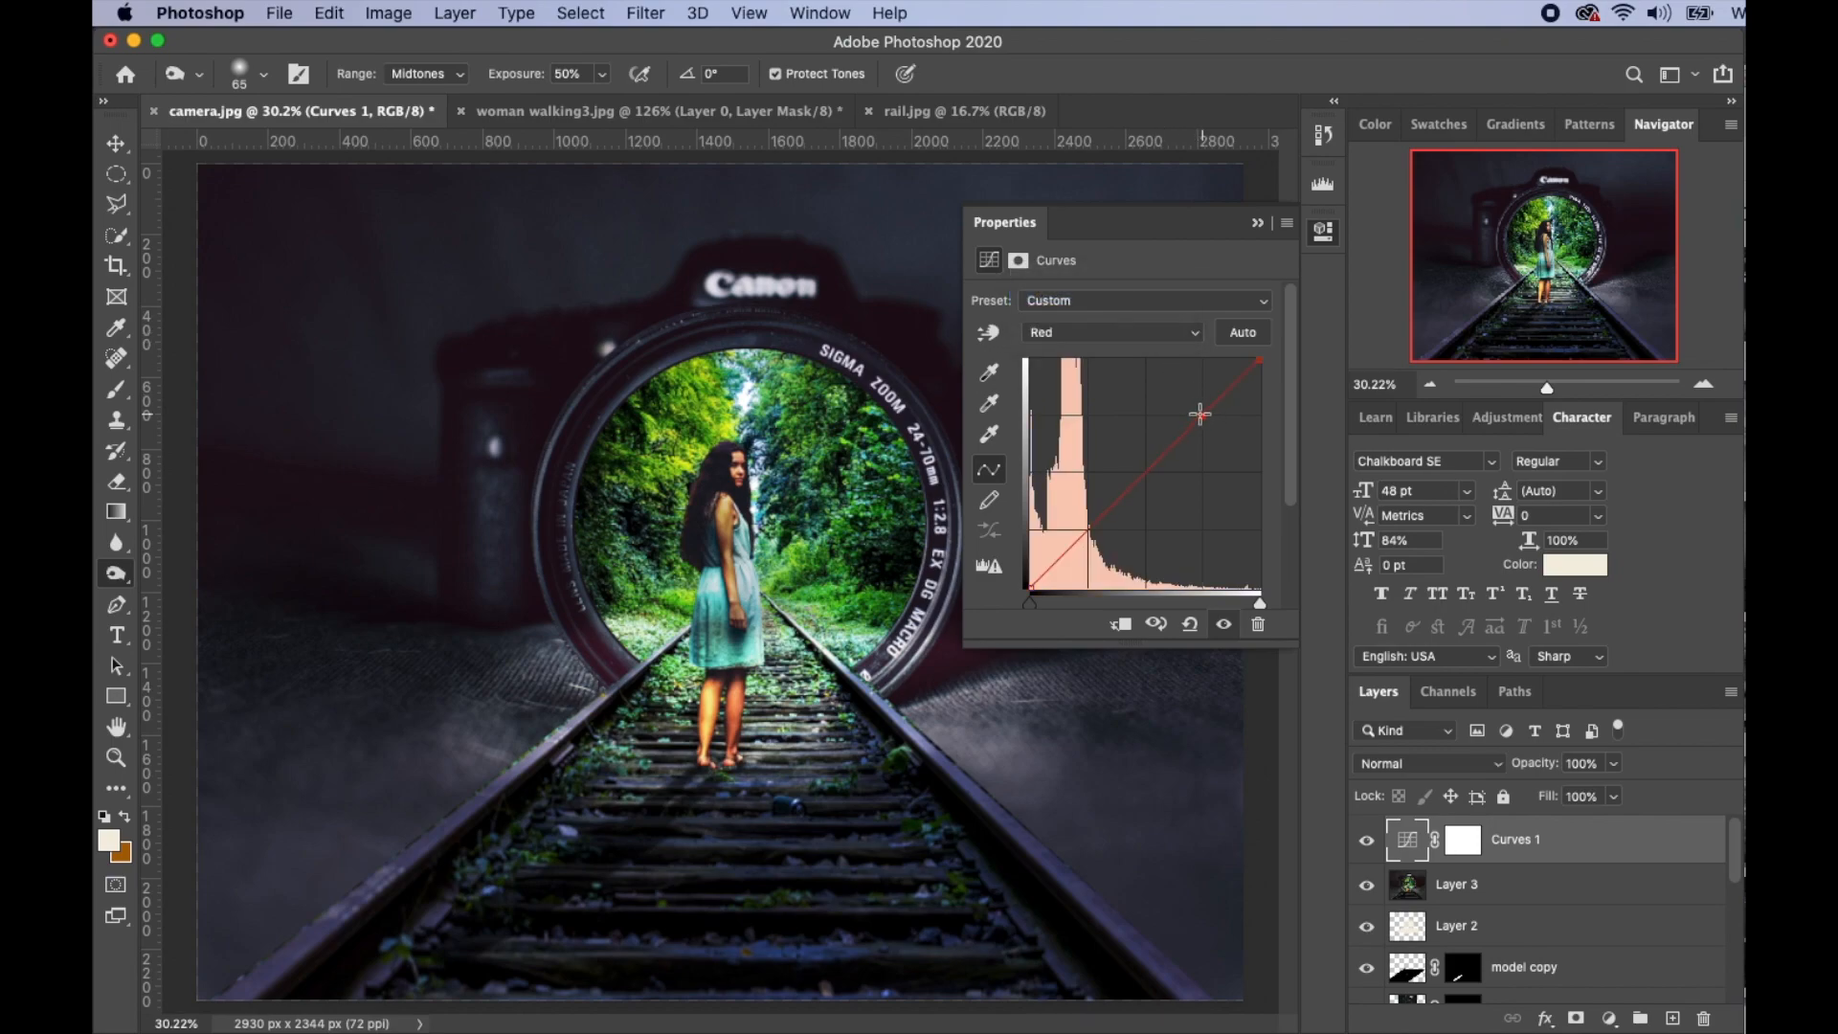
pyautogui.click(1201, 412)
pyautogui.click(1086, 530)
pyautogui.moveTo(1087, 529); pyautogui.dragTo(1081, 533)
pyautogui.click(1257, 226)
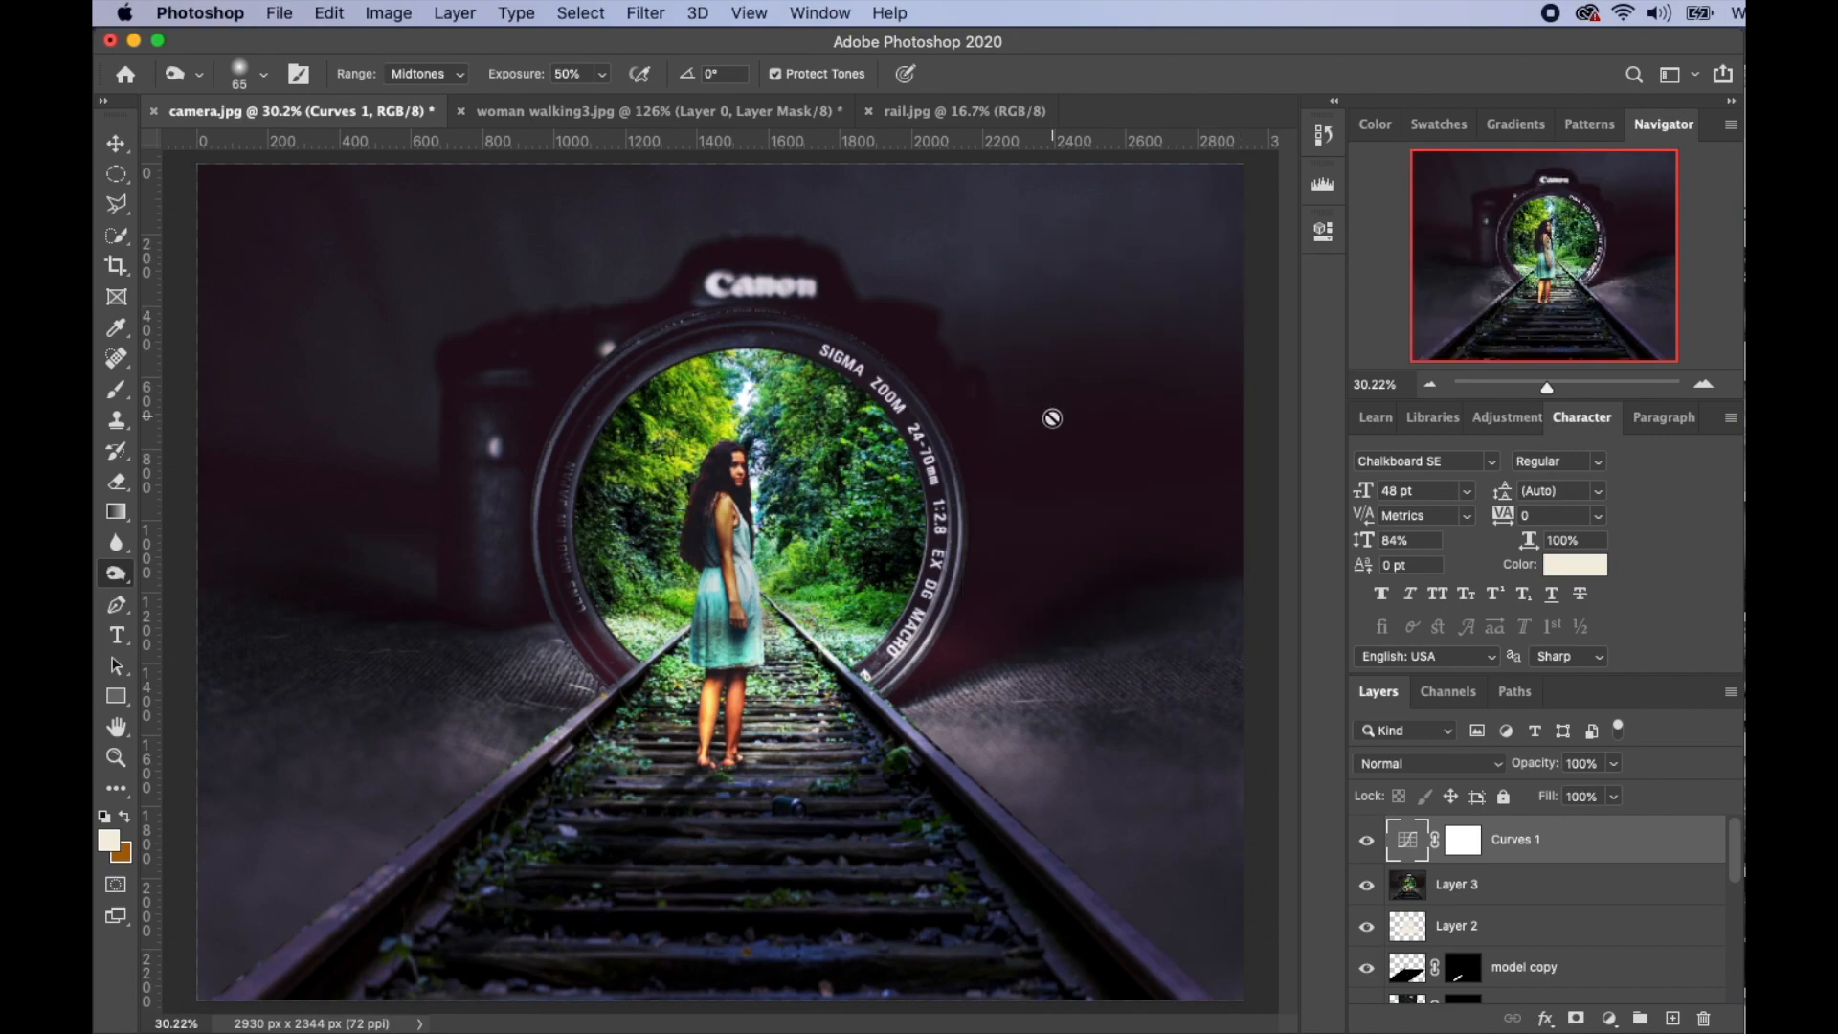
pyautogui.moveTo(1054, 418); pyautogui.dragTo(1030, 446)
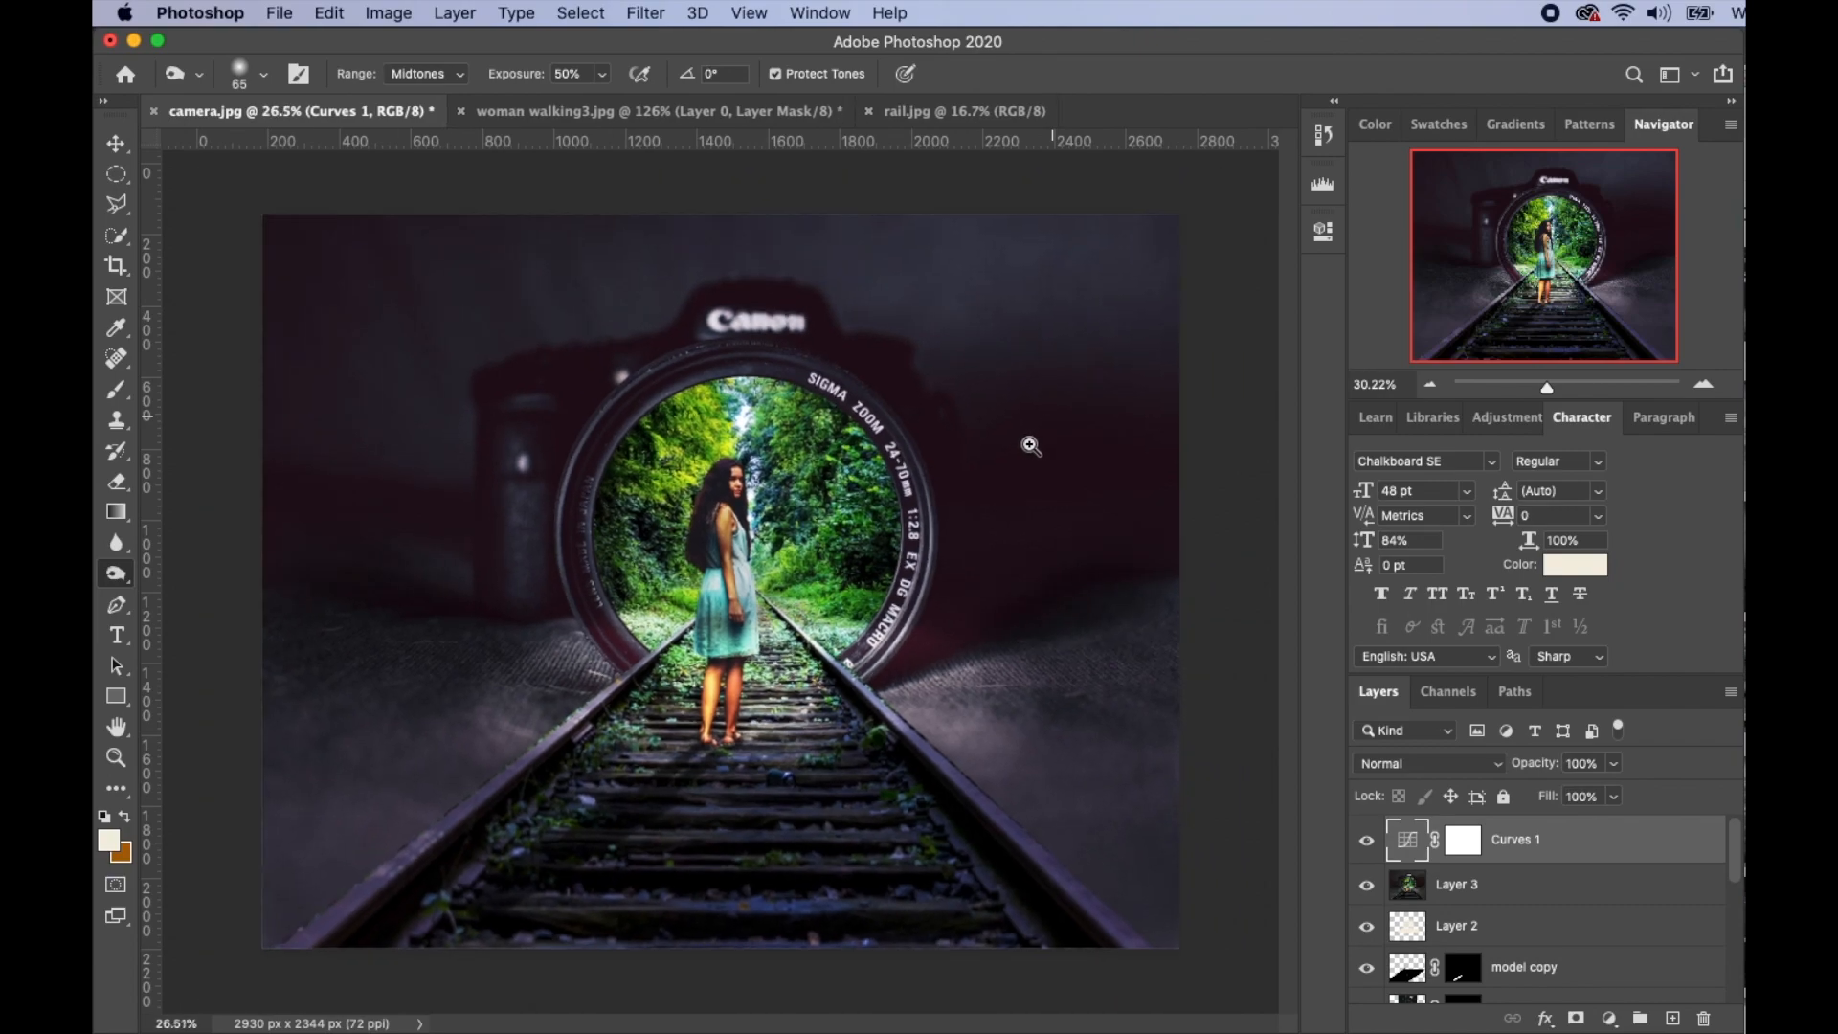